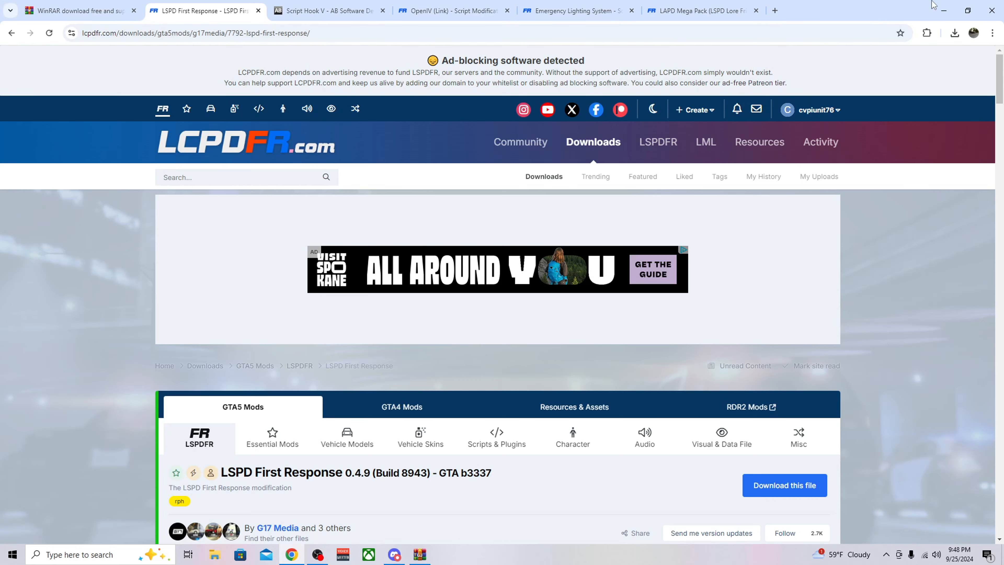
- Minimise the browser, launch Steam from the desktop and open the game library
click(942, 11)
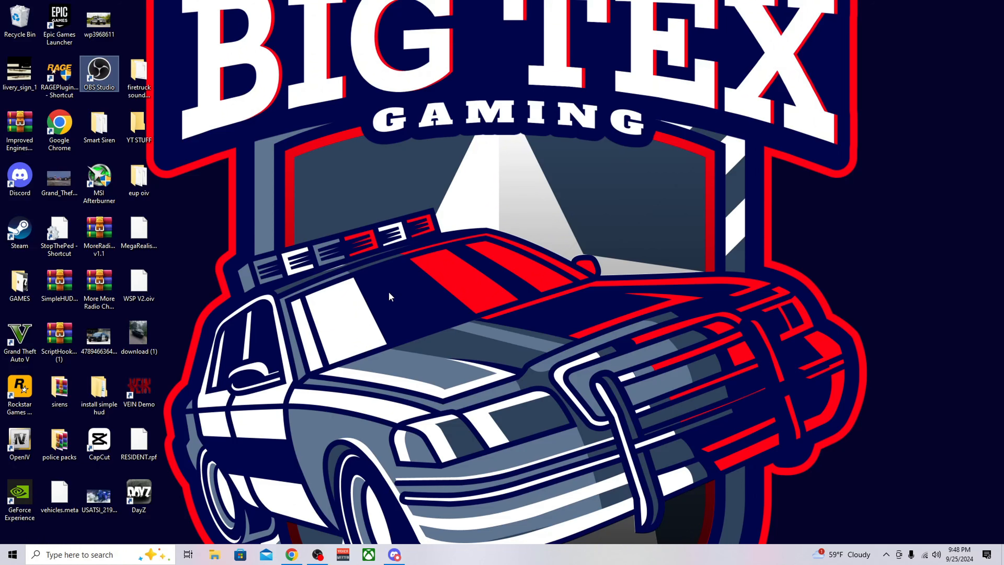
double_click(19, 231)
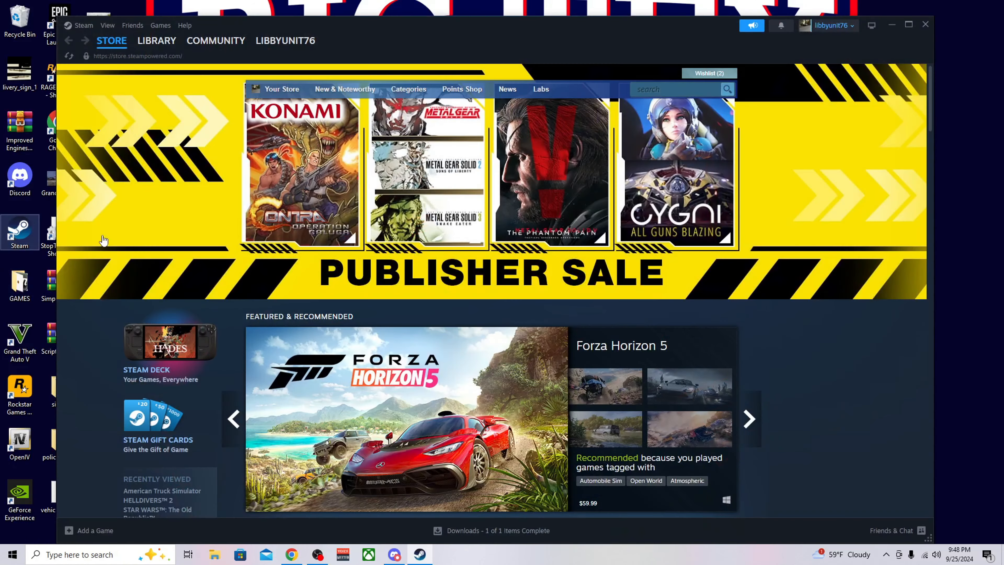
click(178, 42)
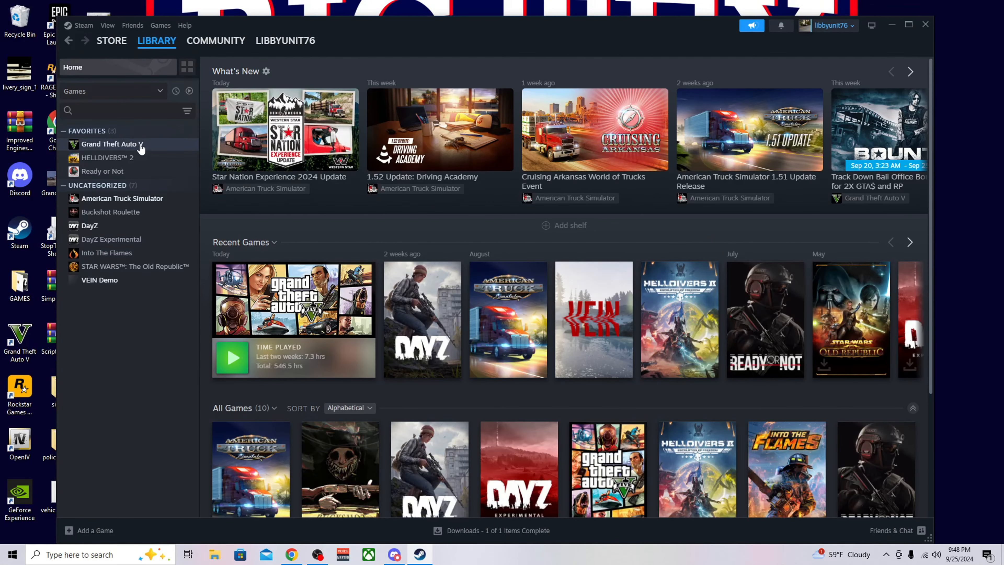
- Open Grand Theft Auto V's local files folder from the library, and minimise Steam to leave the folder window centred on the desktop
right_click(106, 149)
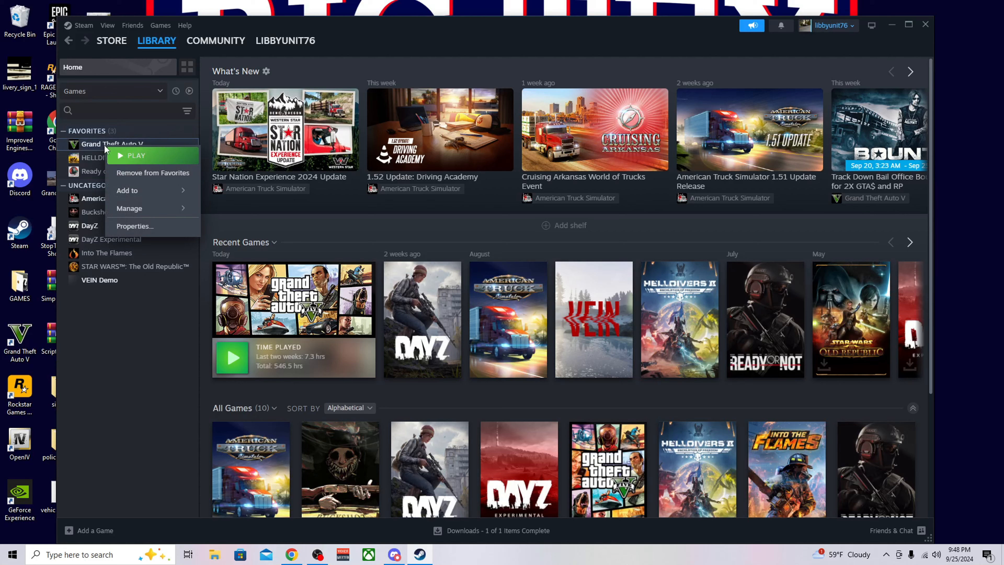
mouse_move(152, 207)
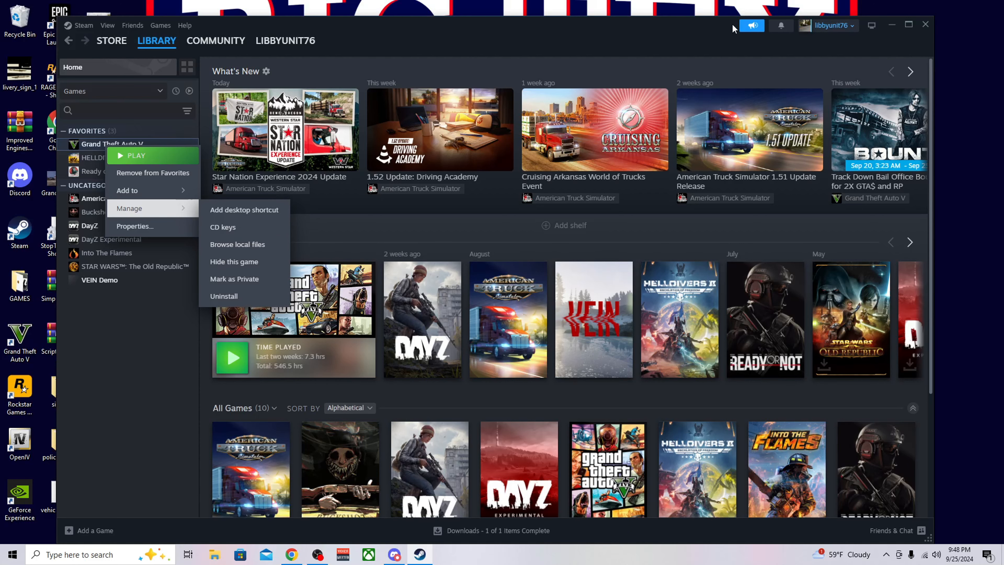
click(147, 46)
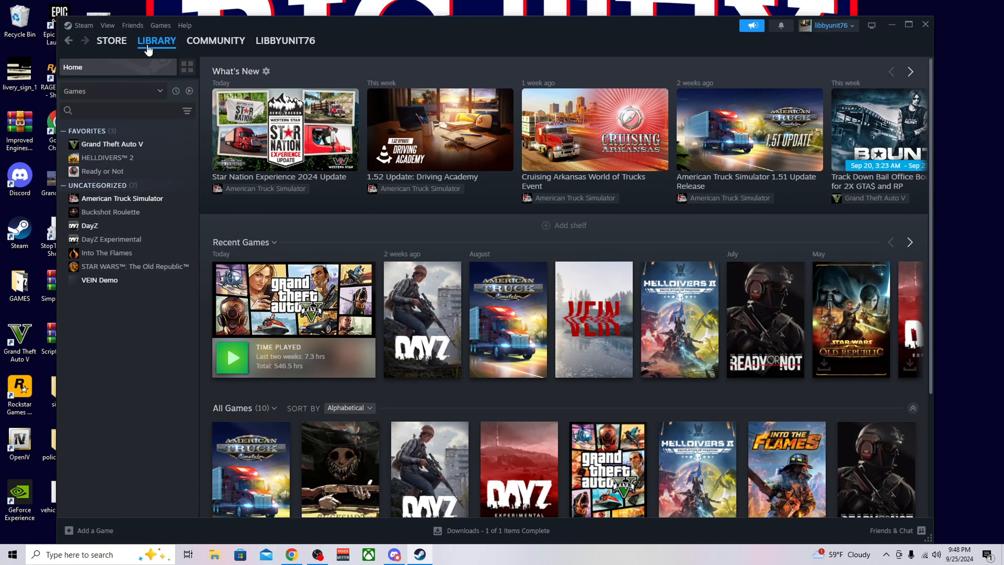
right_click(110, 147)
mouse_move(195, 214)
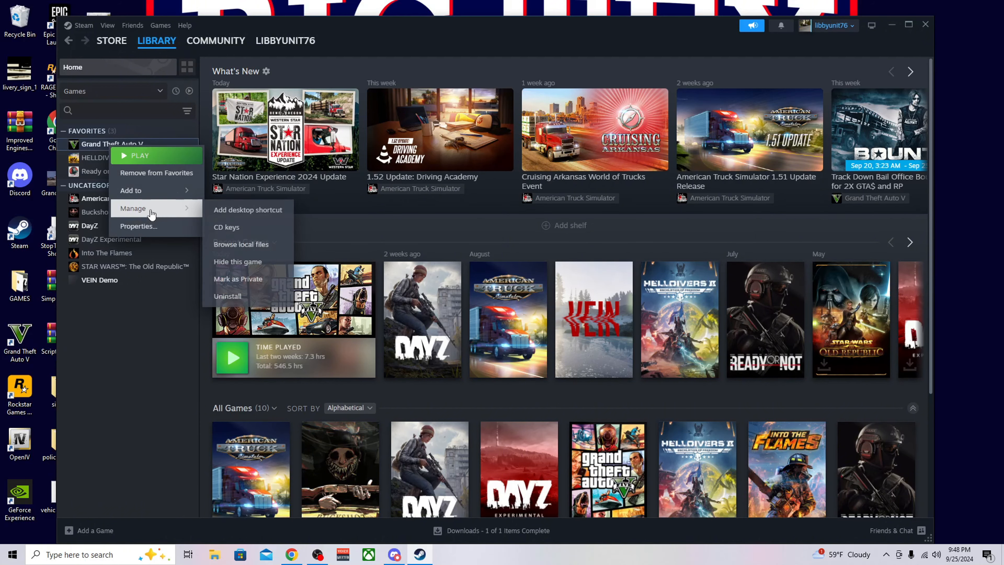
click(241, 244)
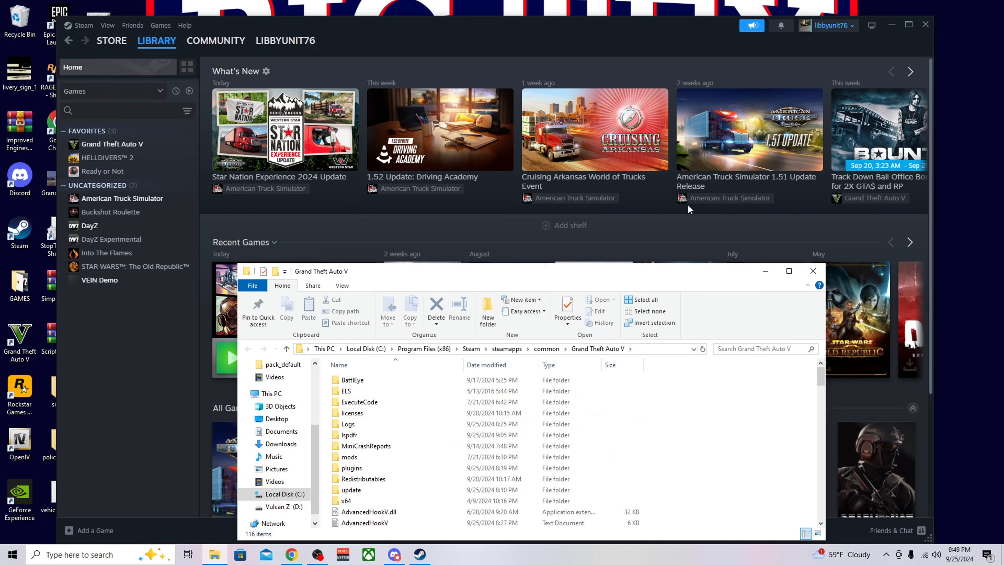
click(893, 24)
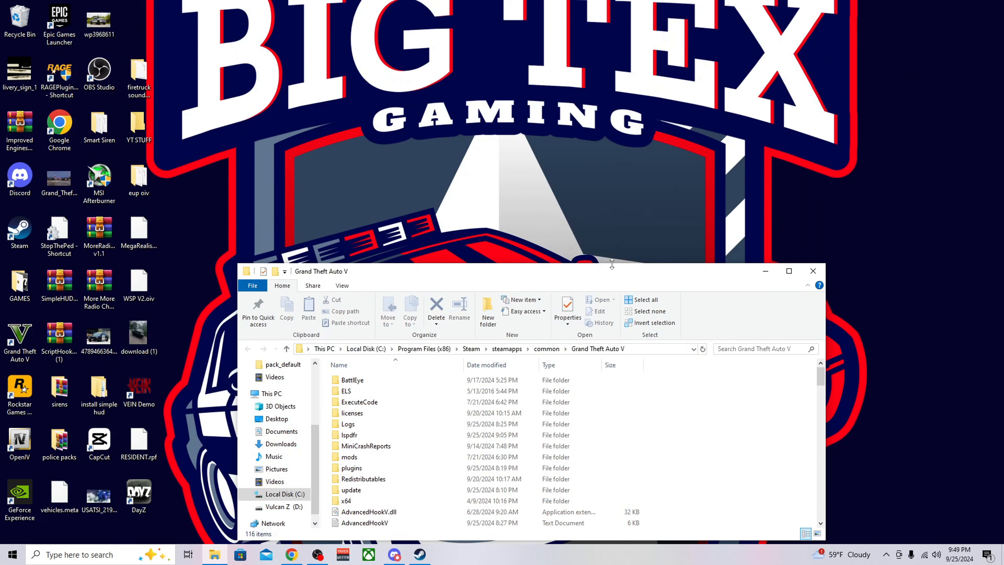
drag(592, 283, 590, 176)
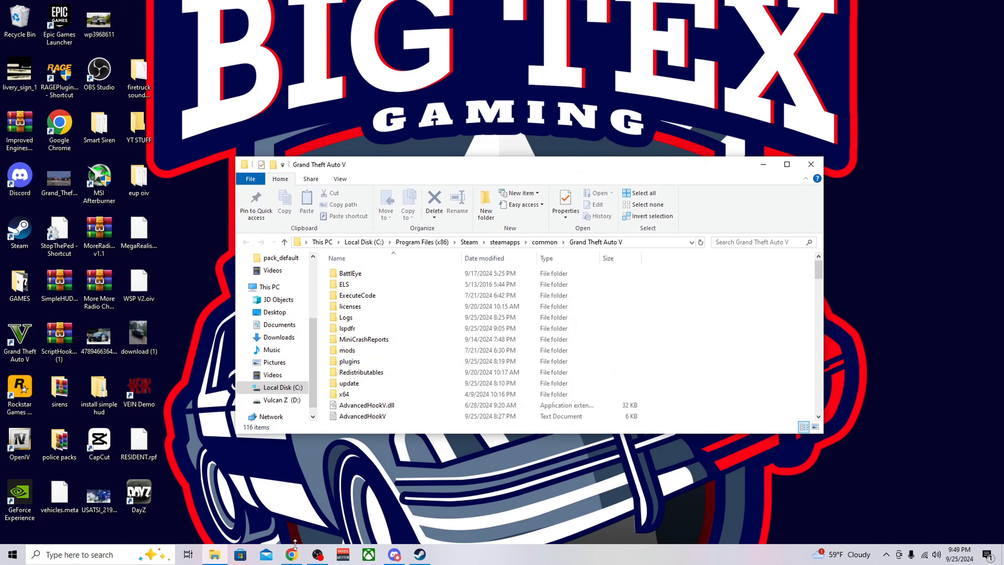
- Switch back to Chrome and request the LSPD First Response 0.4.9 (Build 8943) download from its LCPDFR page
click(293, 556)
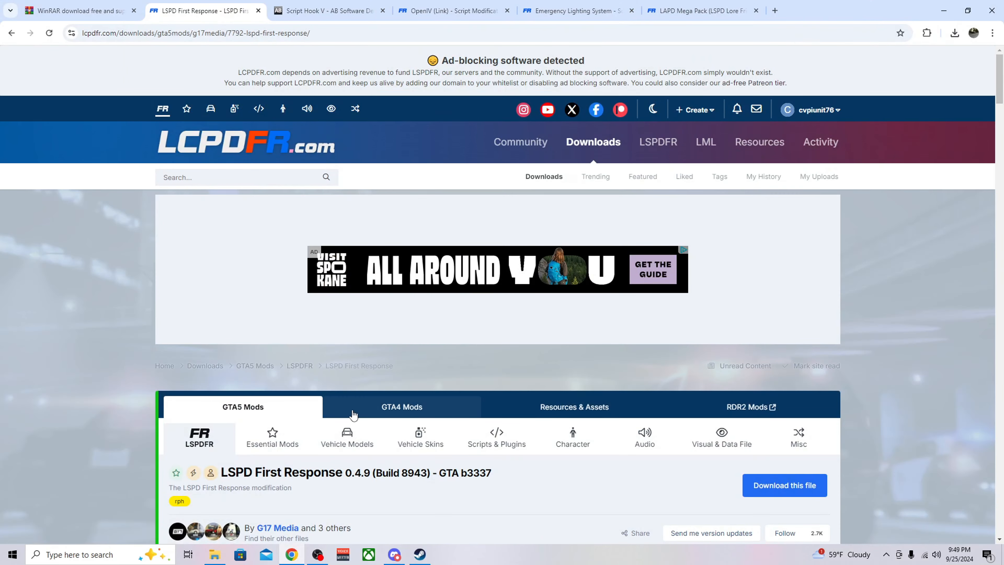
scroll(316, 431, down, 3)
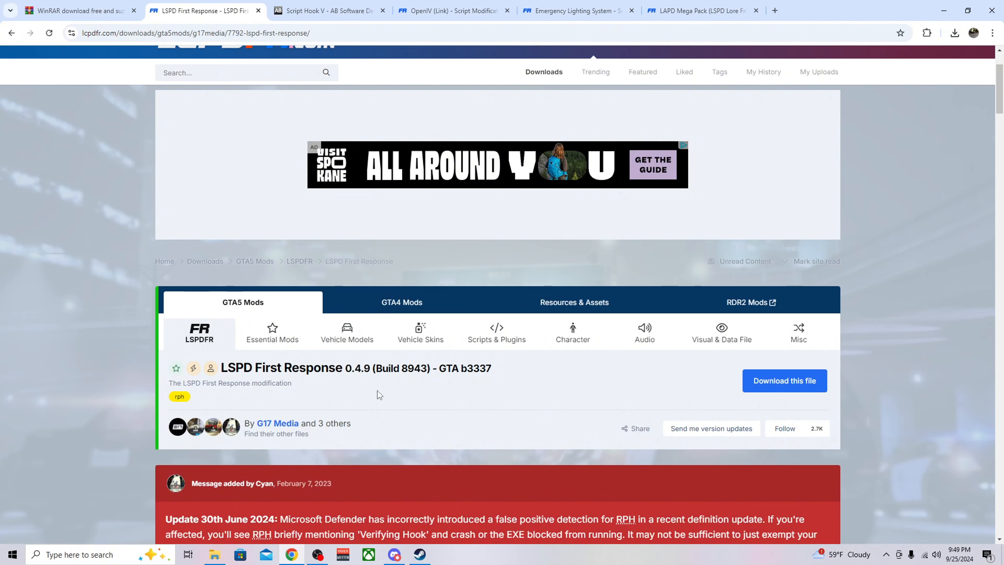
scroll(464, 374, down, 2)
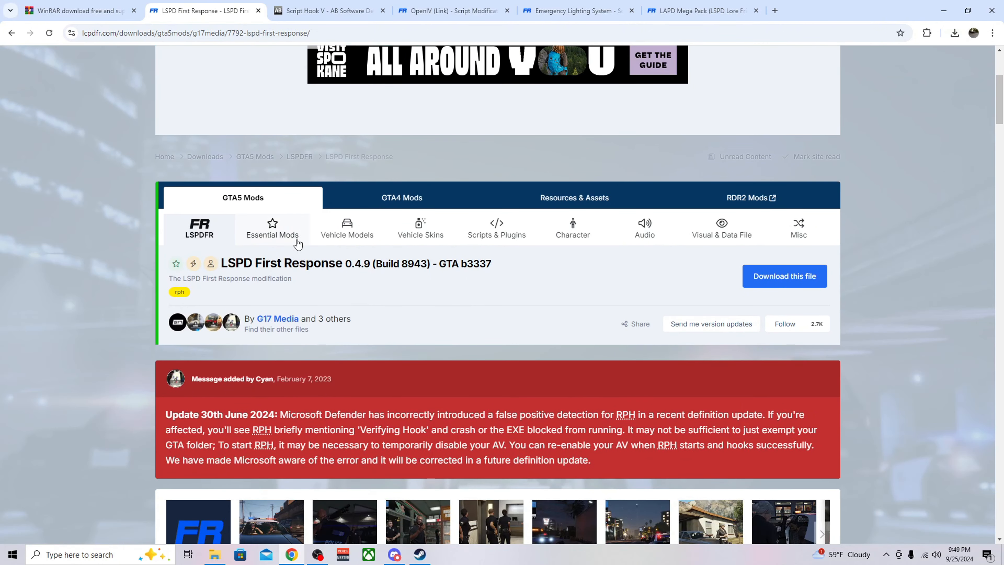
scroll(389, 286, down, 2)
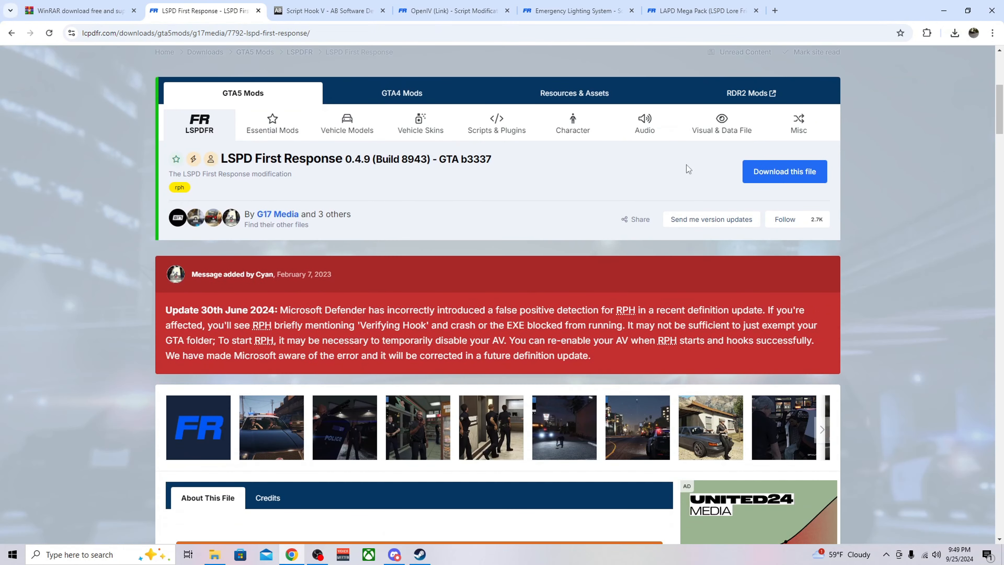
click(777, 173)
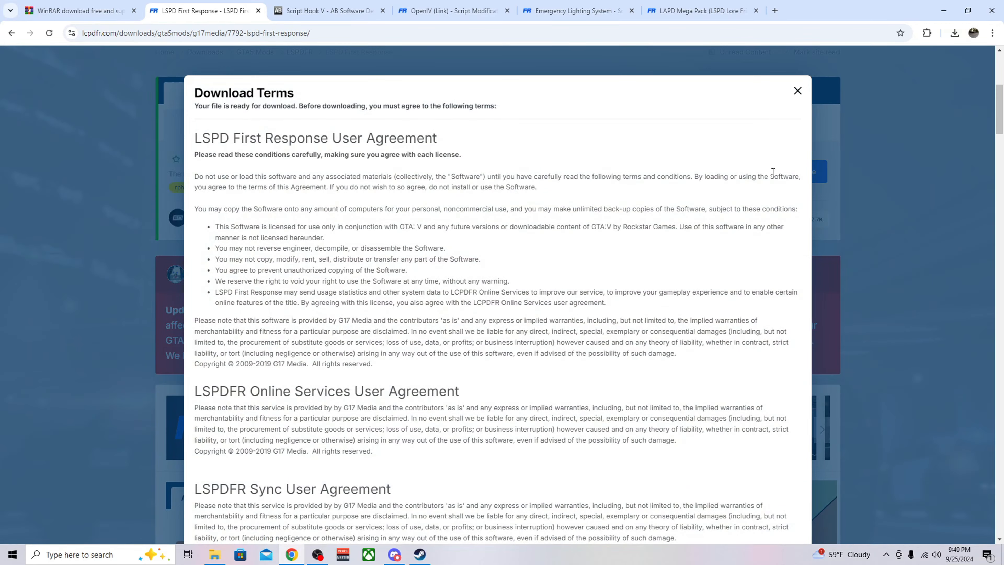
- Agree to the download terms and download lspdfr_049_8943_3337_Manual_Install.zip
scroll(395, 199, down, 1)
scroll(534, 288, down, 20)
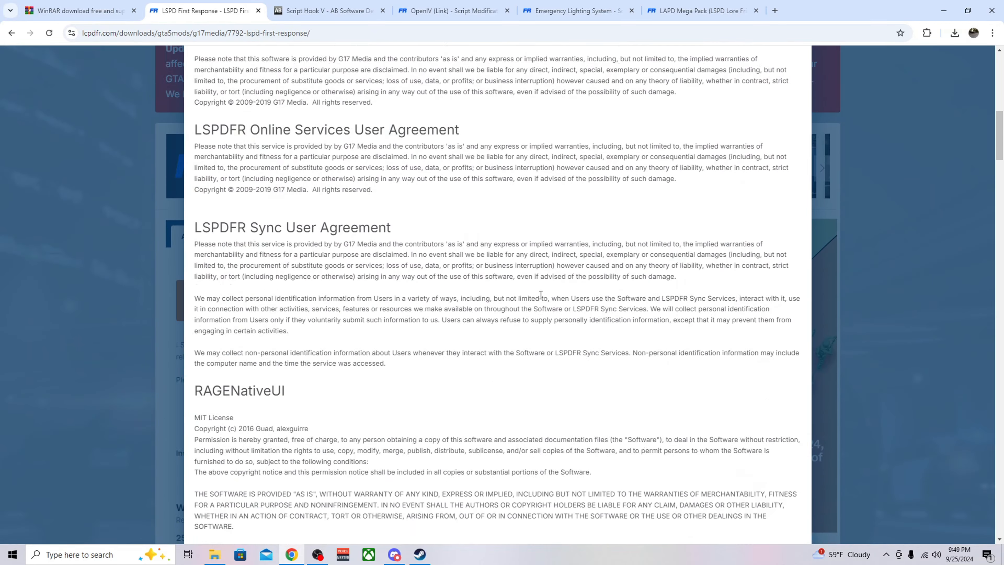
scroll(548, 301, down, 6)
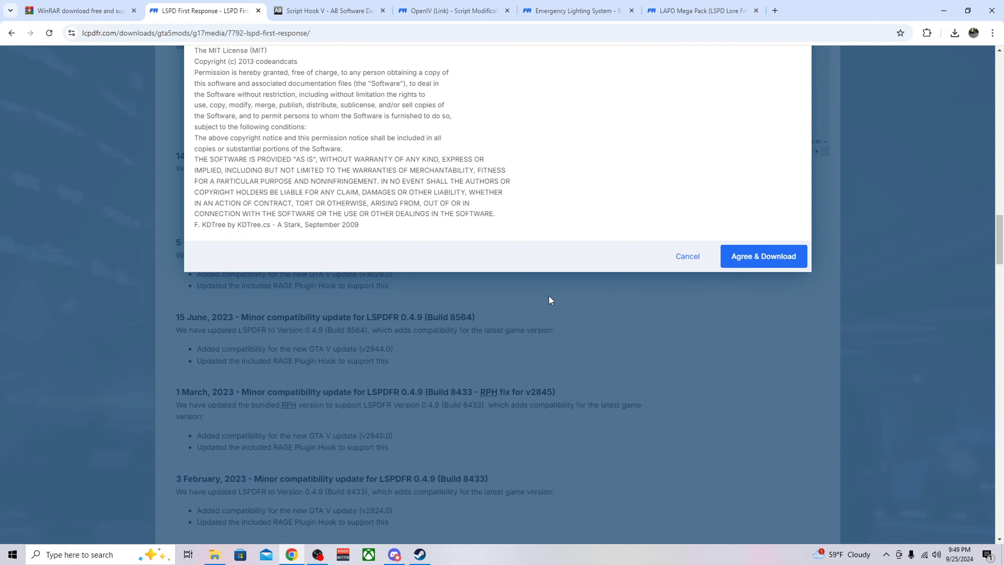
scroll(549, 298, up, 4)
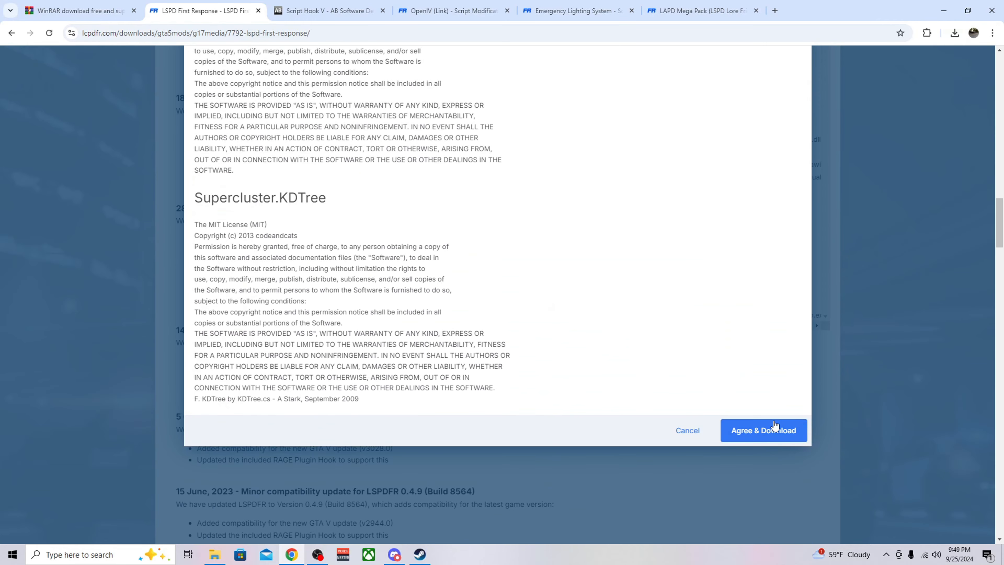
scroll(769, 397, up, 1)
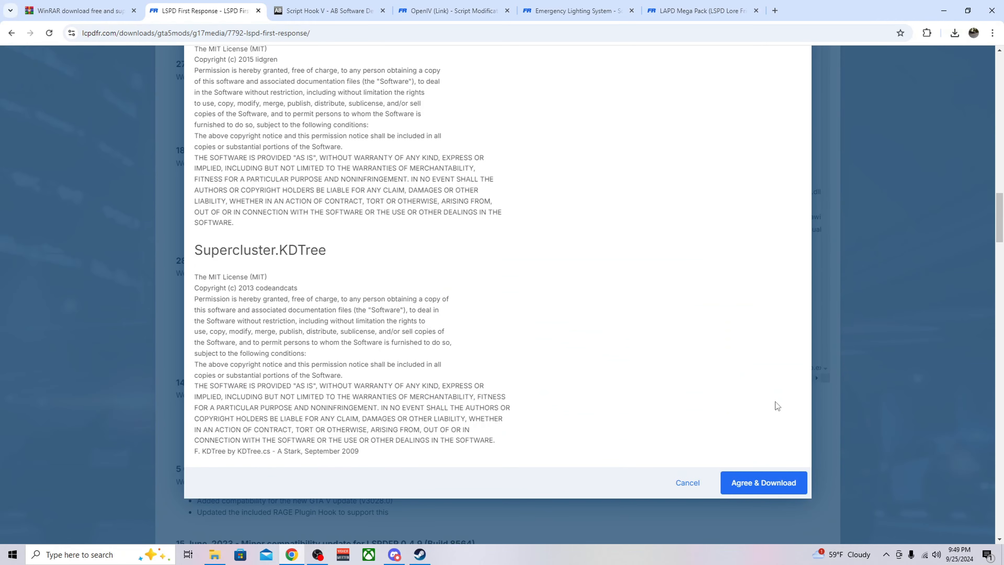
click(763, 483)
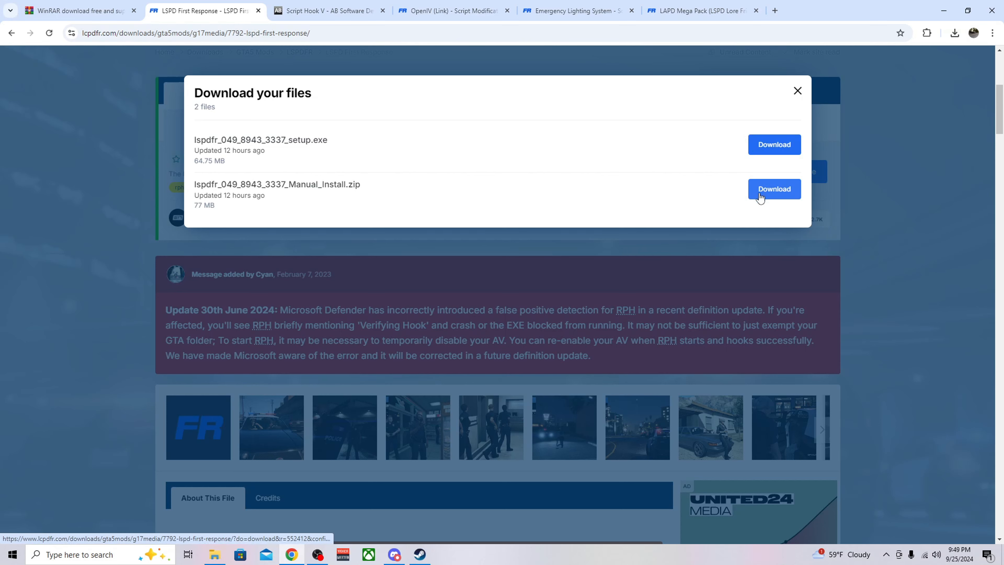
click(773, 196)
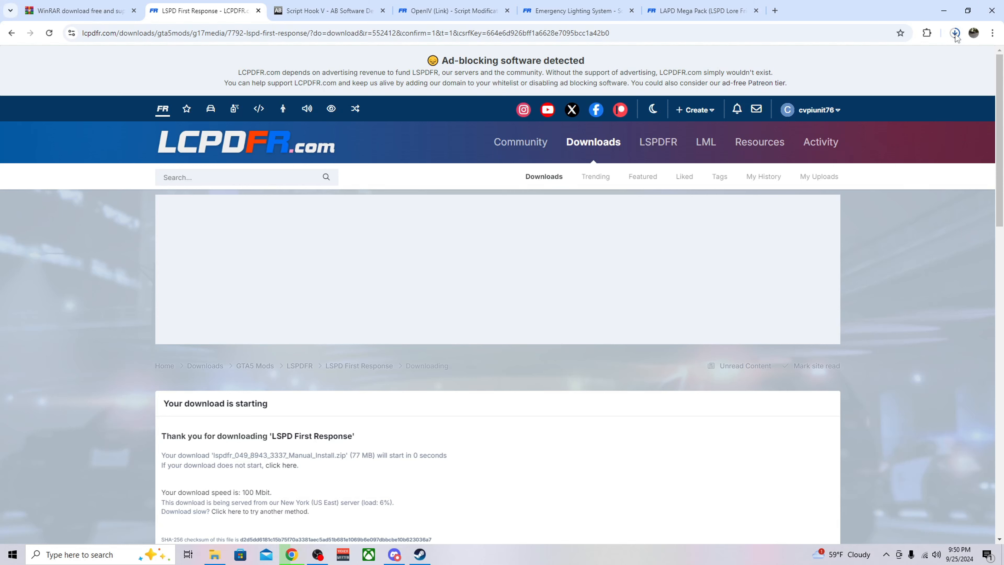
- Switch to Steam to review the option for browsing Grand Theft Auto V's local files, and return to the open game folder
click(944, 11)
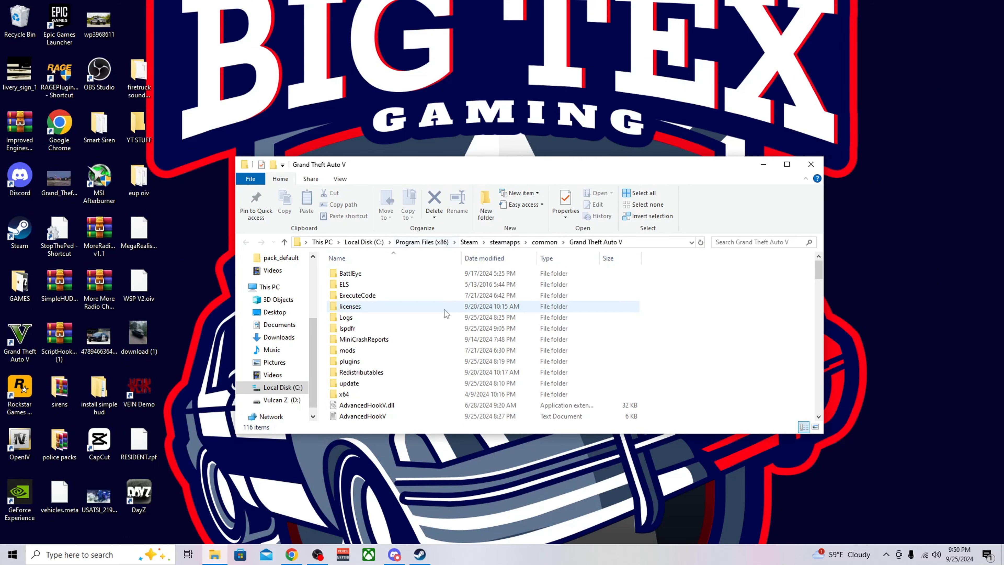
click(420, 555)
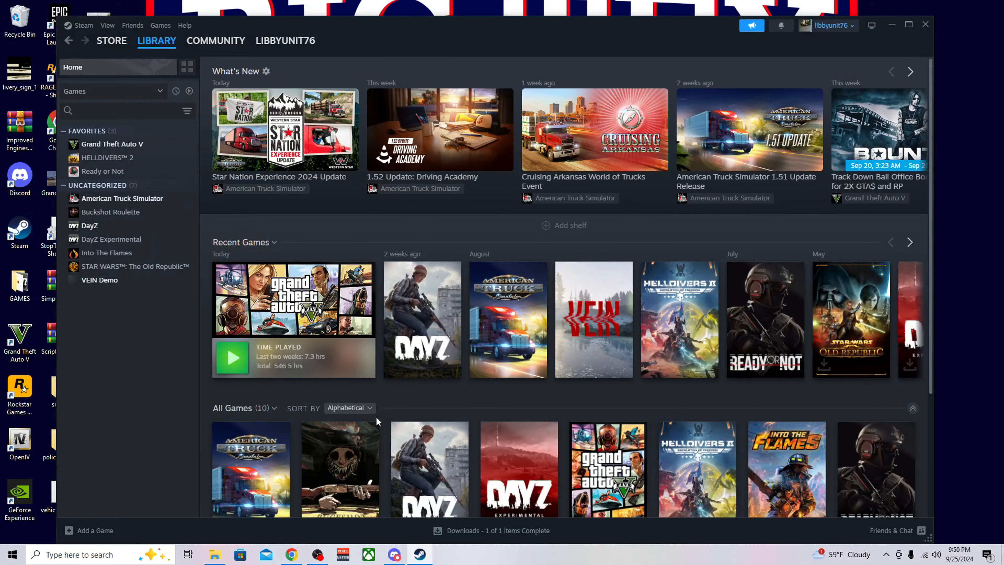
right_click(119, 144)
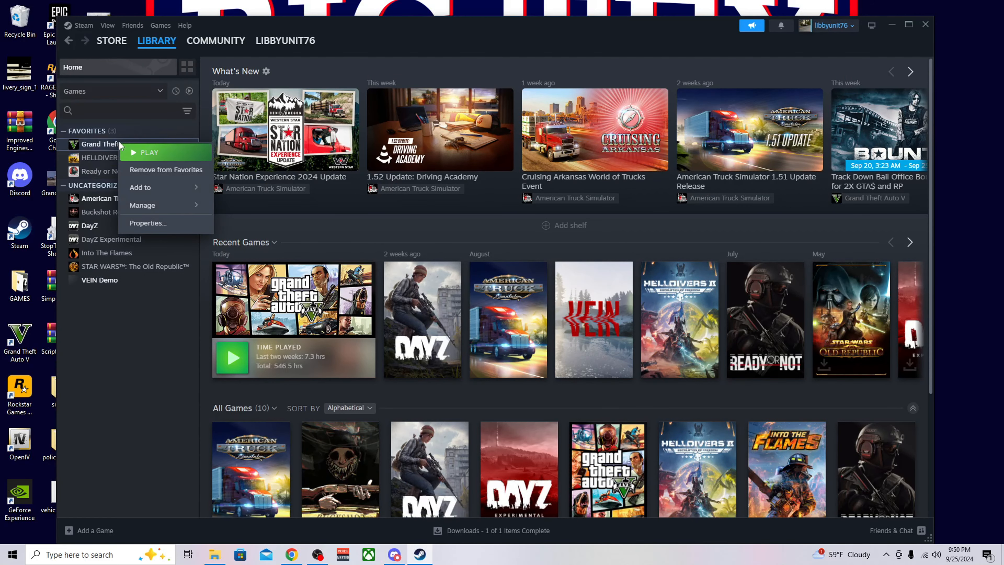
mouse_move(146, 211)
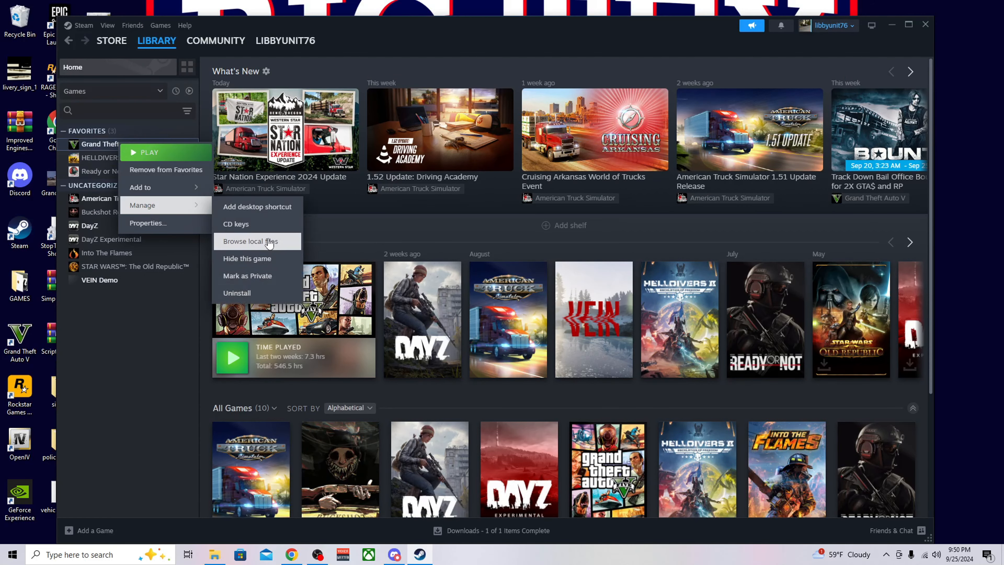
click(890, 25)
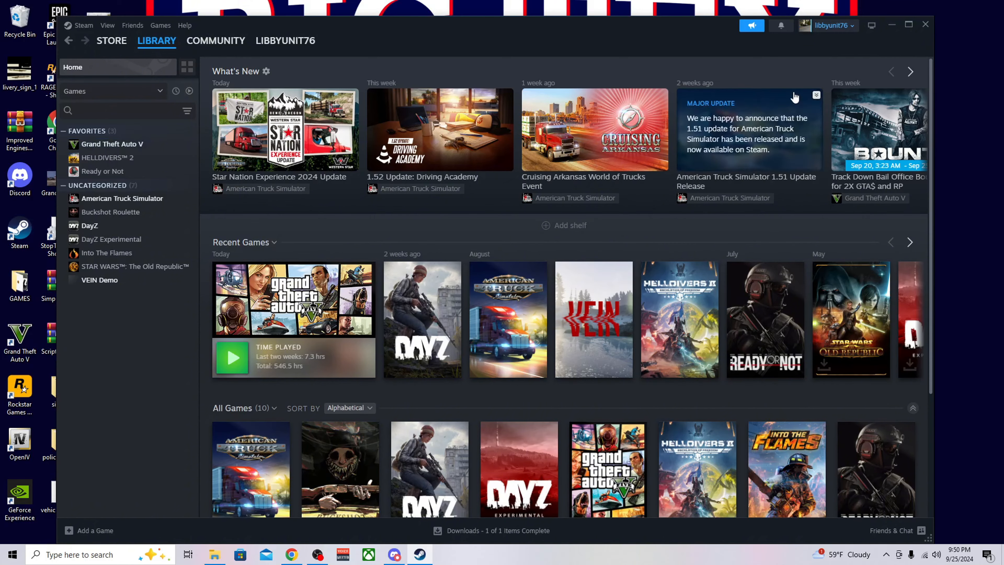
click(890, 24)
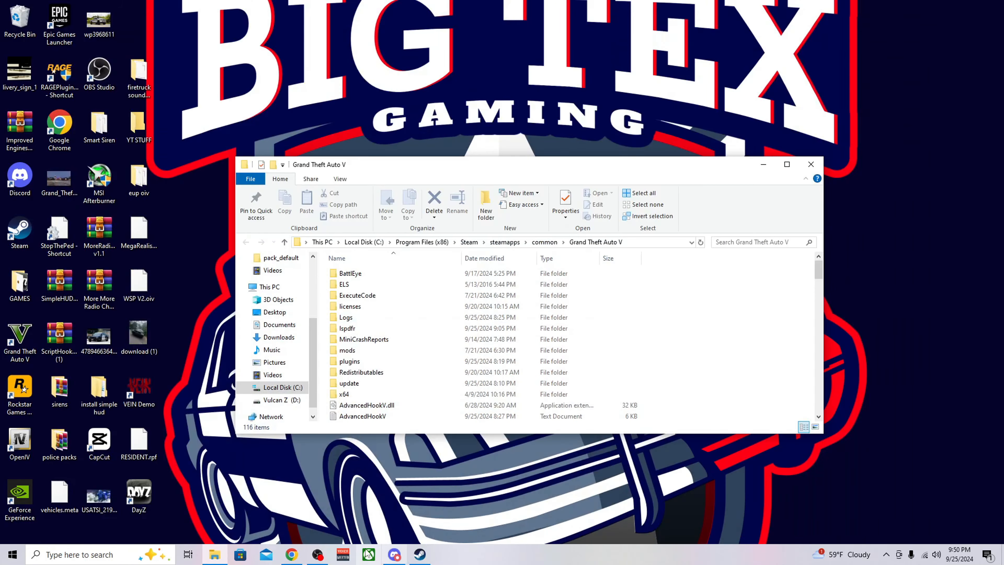
- Open the downloaded LSPDFR manual install archive from Chrome in WinRAR, dismiss the trial notice and minimise the archive window
click(291, 554)
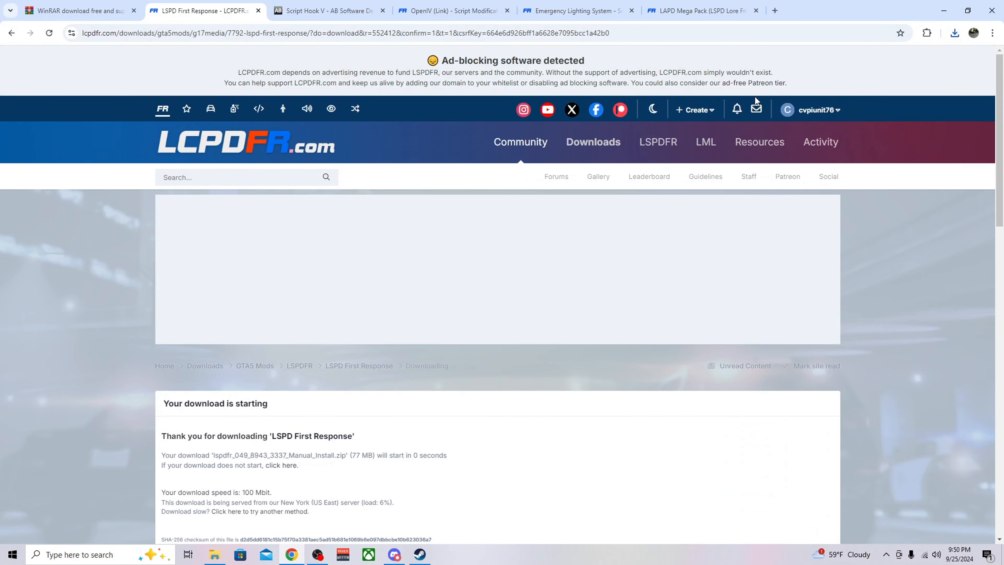
click(954, 33)
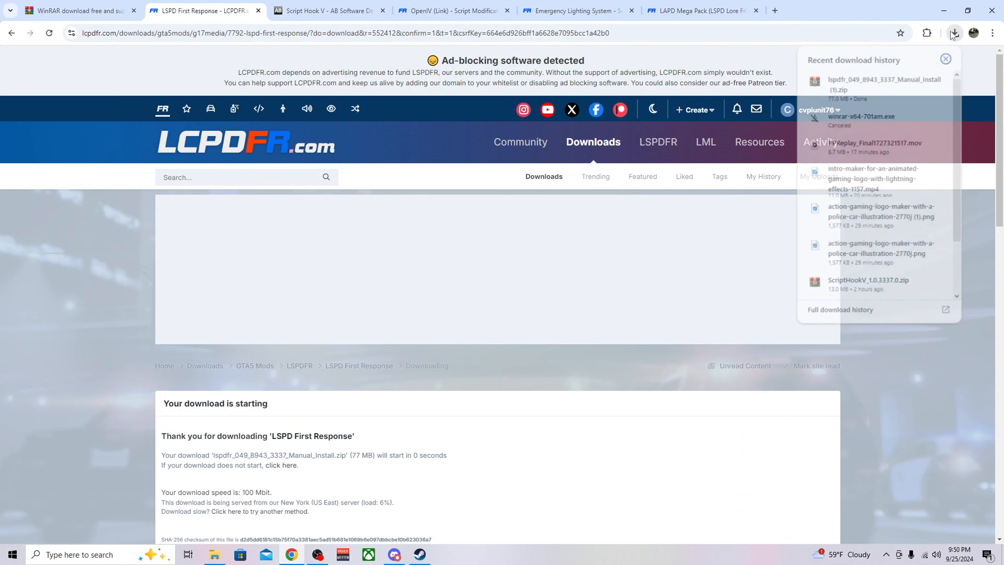
click(861, 88)
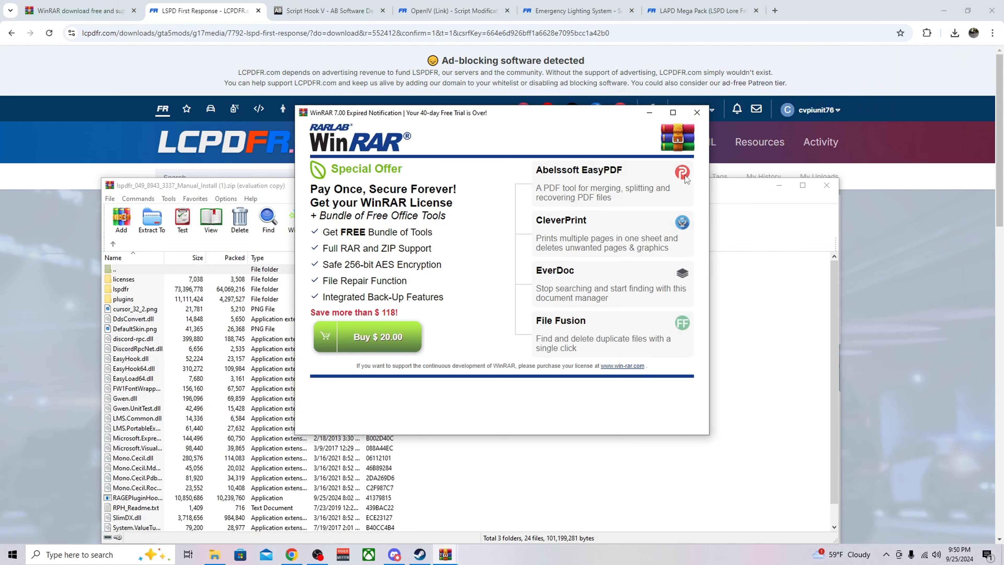
click(703, 118)
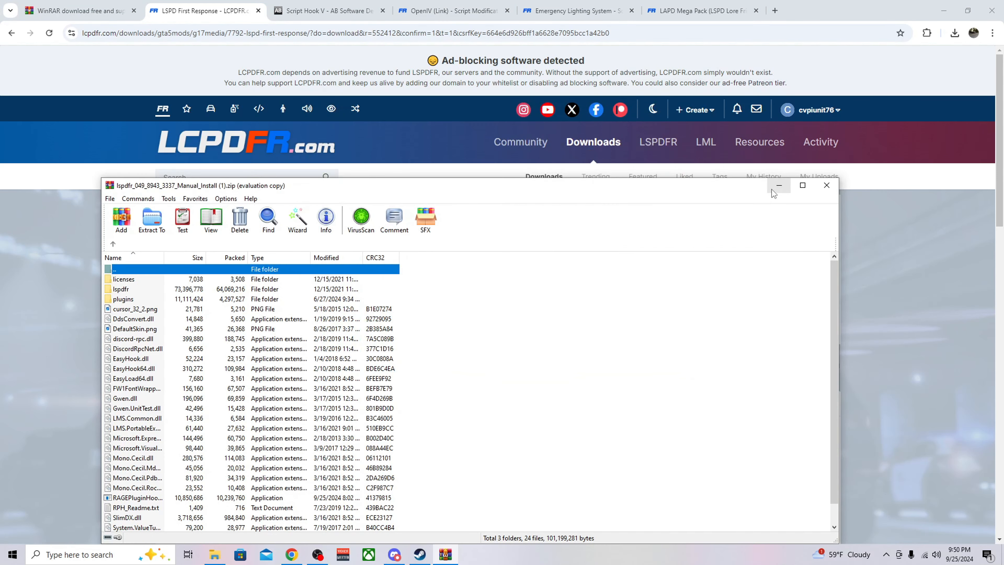
click(779, 186)
- Download WinRAR 7.01 Armenian 64 bit from the WinRAR page, close the installation guide and minimise the browser
click(87, 11)
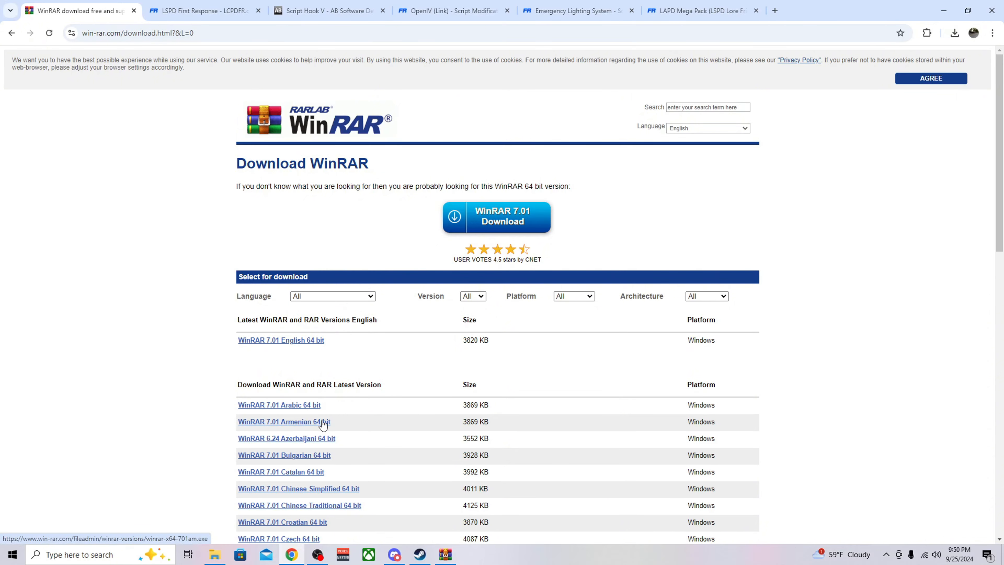
click(302, 422)
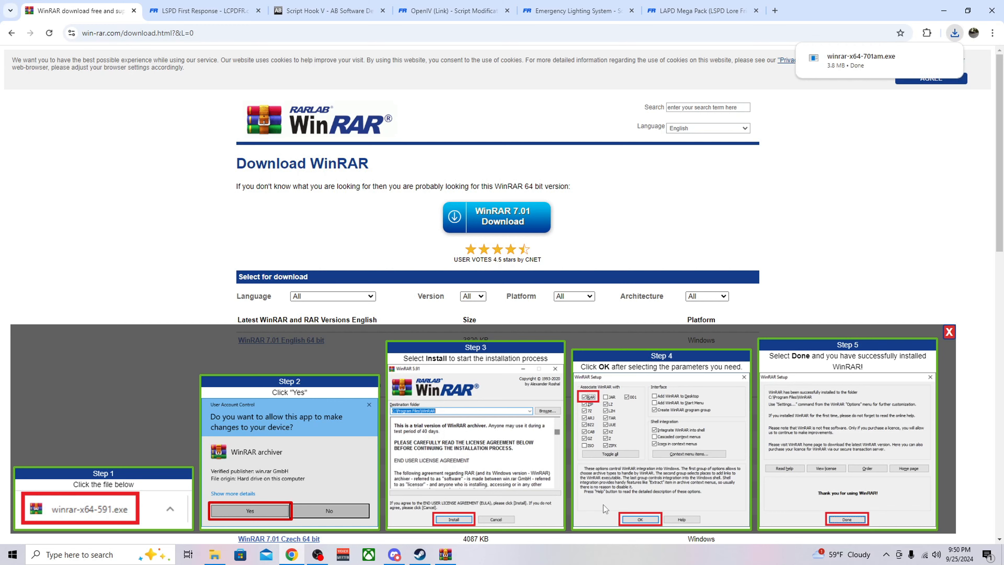
click(950, 333)
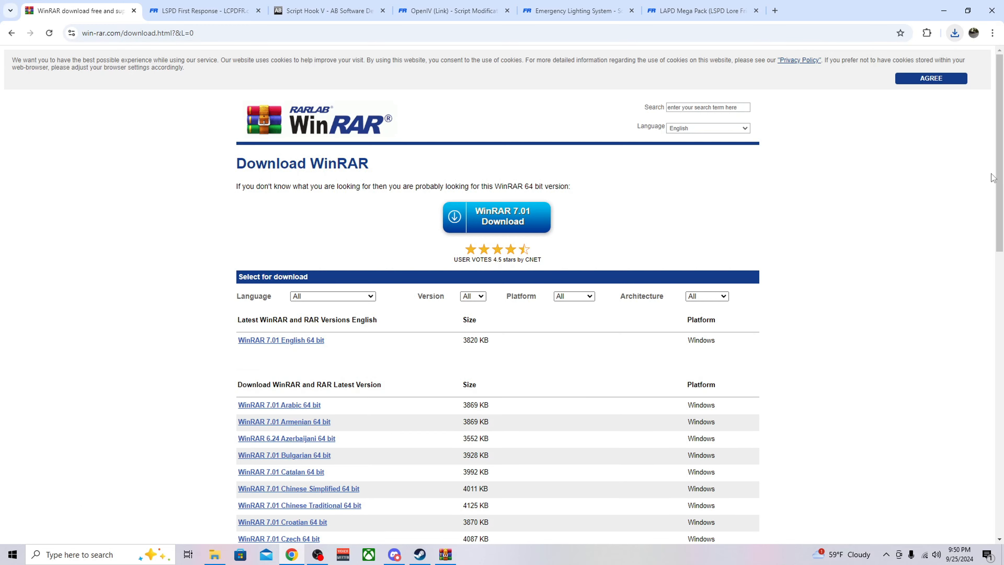
click(944, 12)
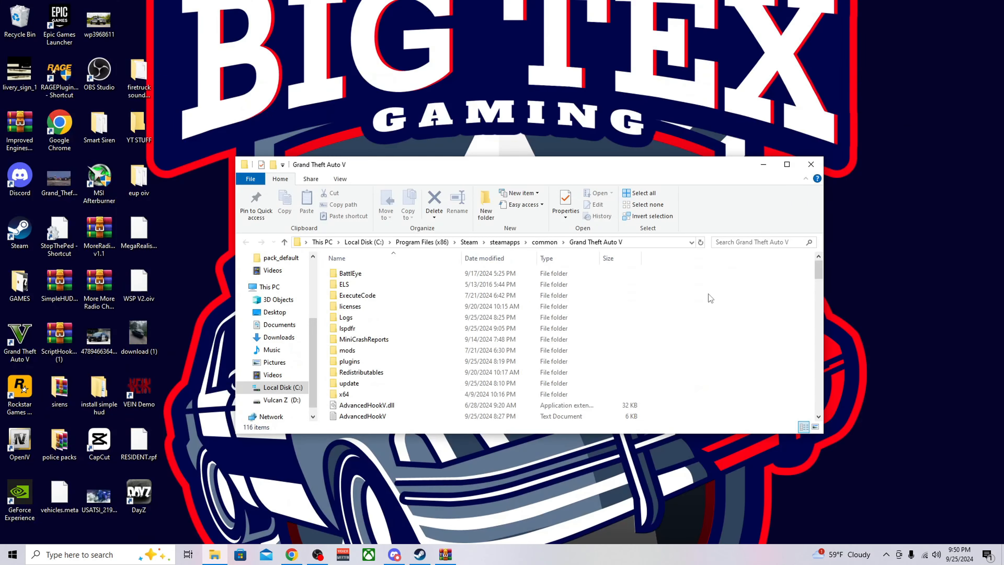
- Maximise the Grand Theft Auto V folder and position the LSPDFR archive window over it with the archive contents fully visible
click(445, 555)
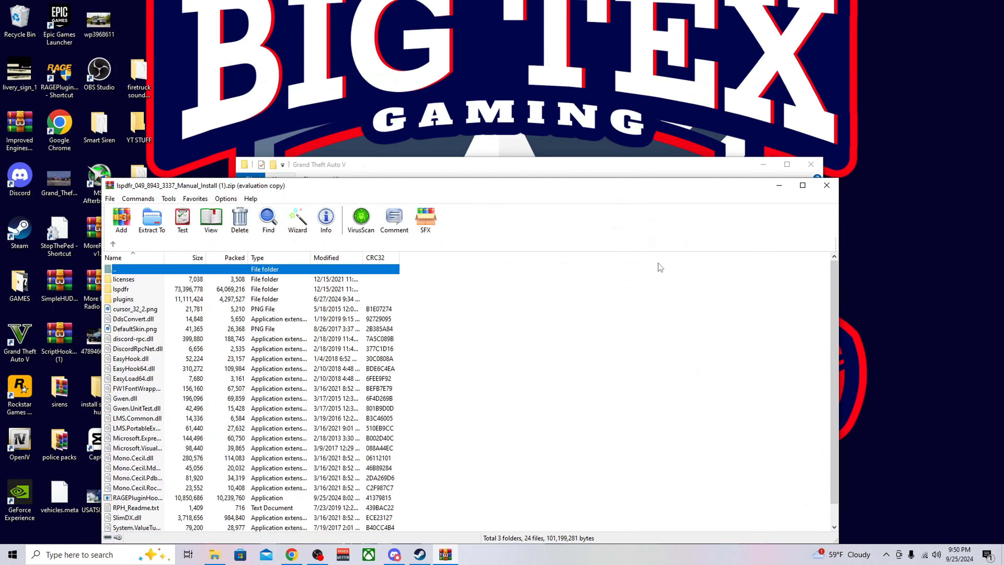
drag(574, 196, 685, 398)
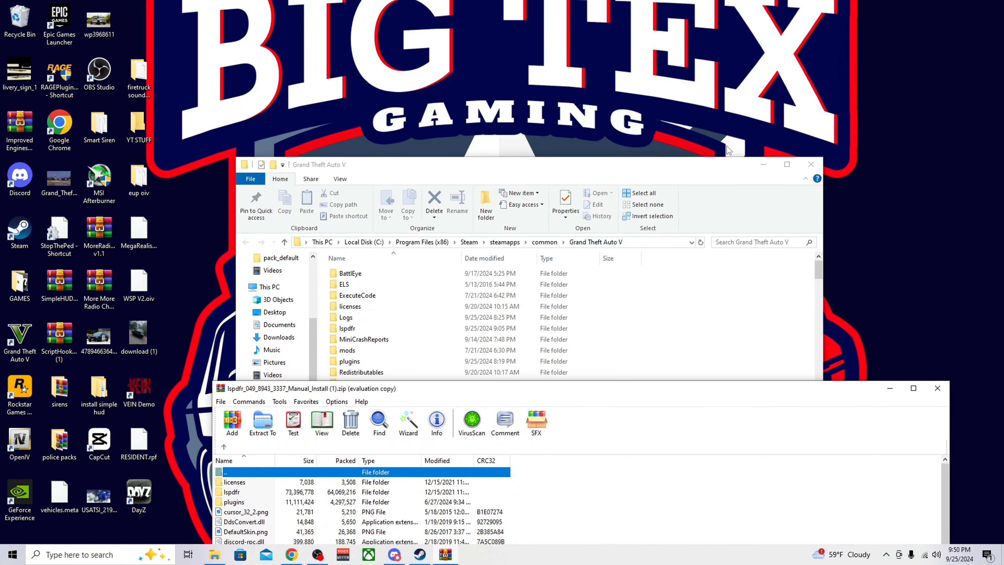
click(787, 165)
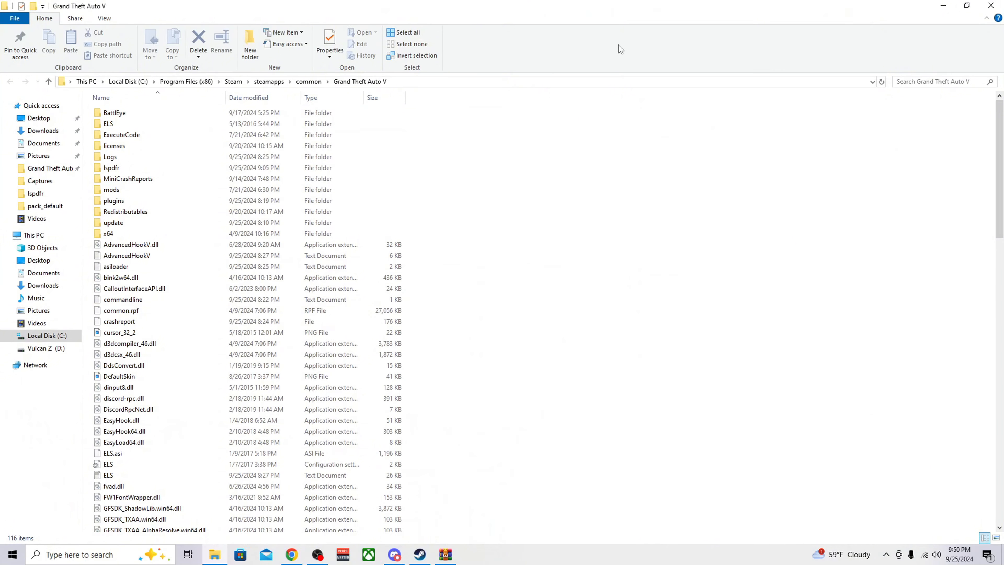
click(445, 555)
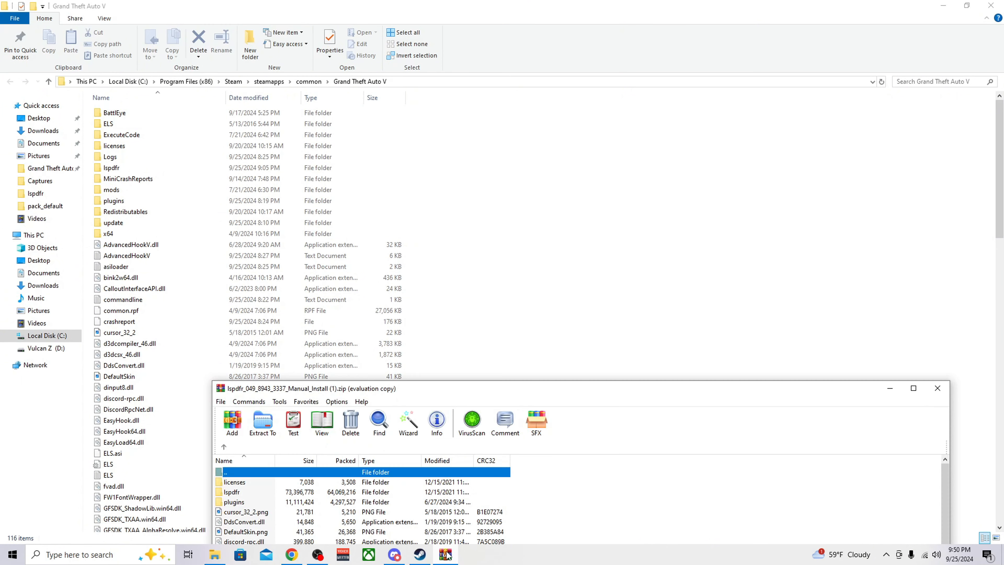
drag(577, 393, 416, 172)
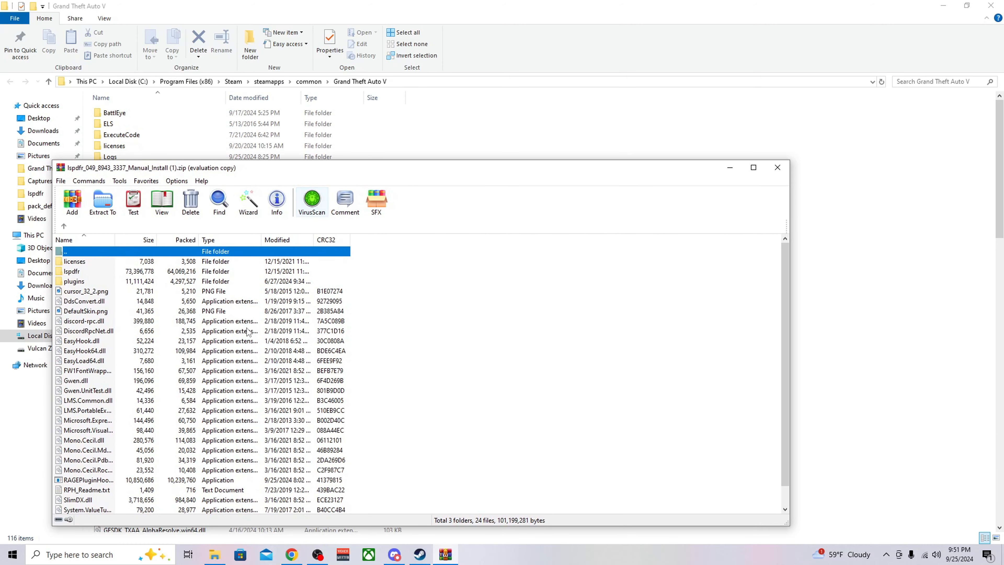
- Move all files and folders from the LSPDFR archive into the Grand Theft Auto V folder, replacing the files in the destination
scroll(435, 392, down, 1)
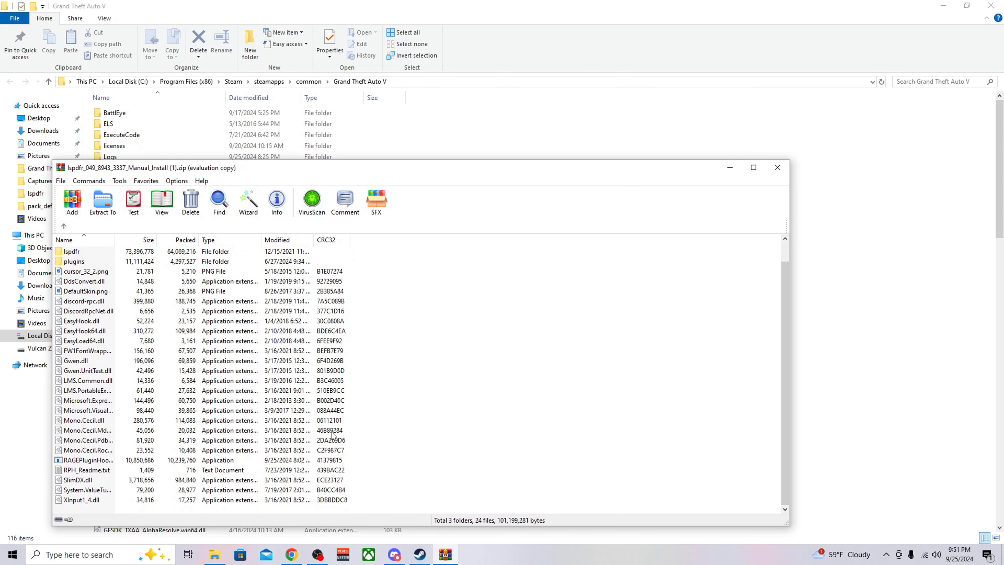
drag(372, 502, 226, 262)
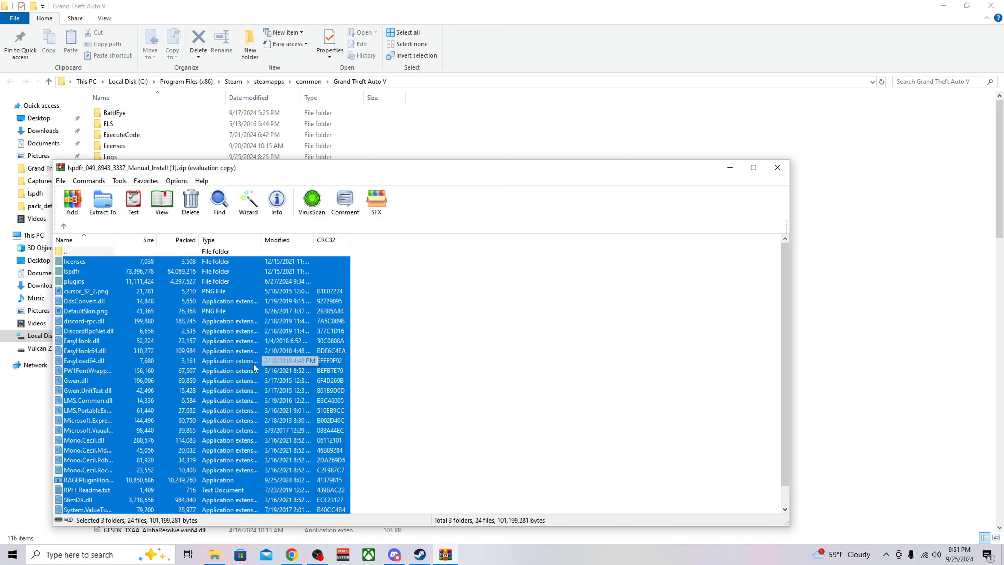
drag(221, 330, 541, 340)
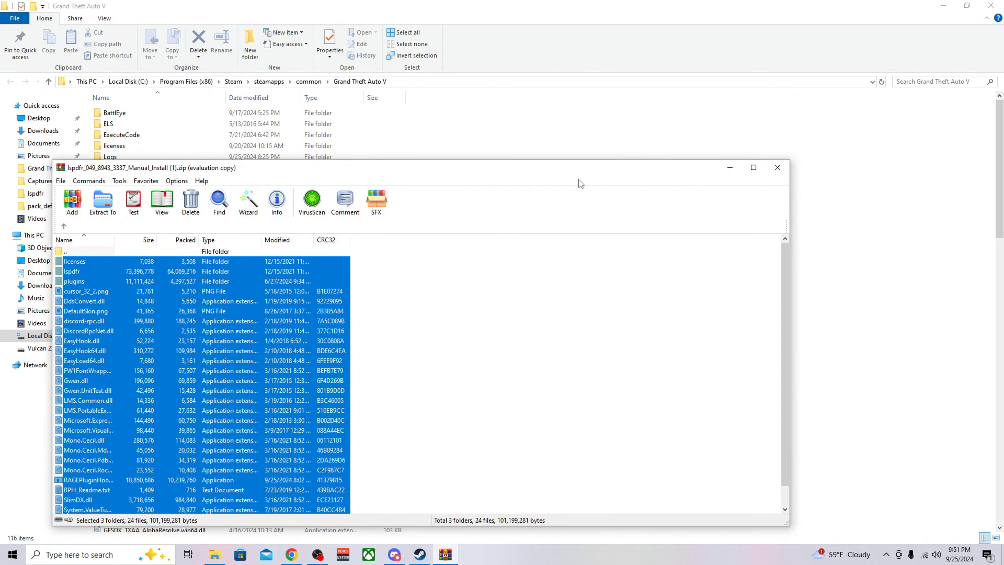
drag(580, 184, 544, 176)
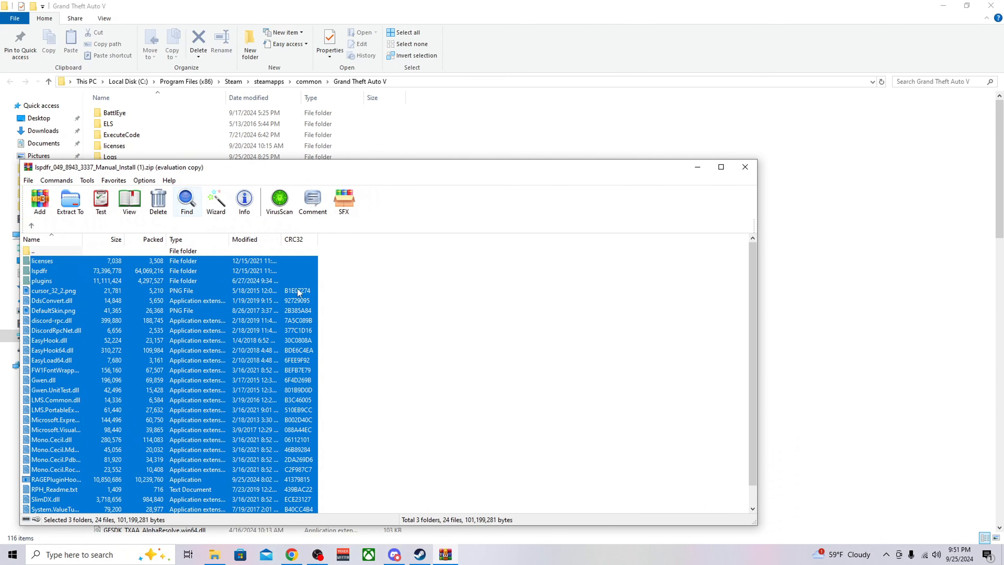
drag(298, 293, 939, 199)
drag(937, 195, 936, 193)
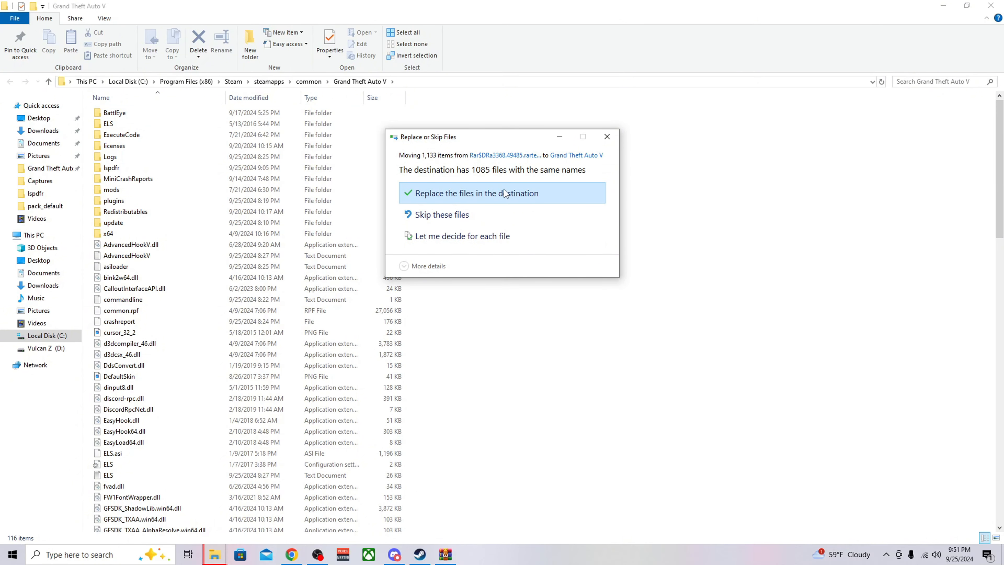
click(496, 196)
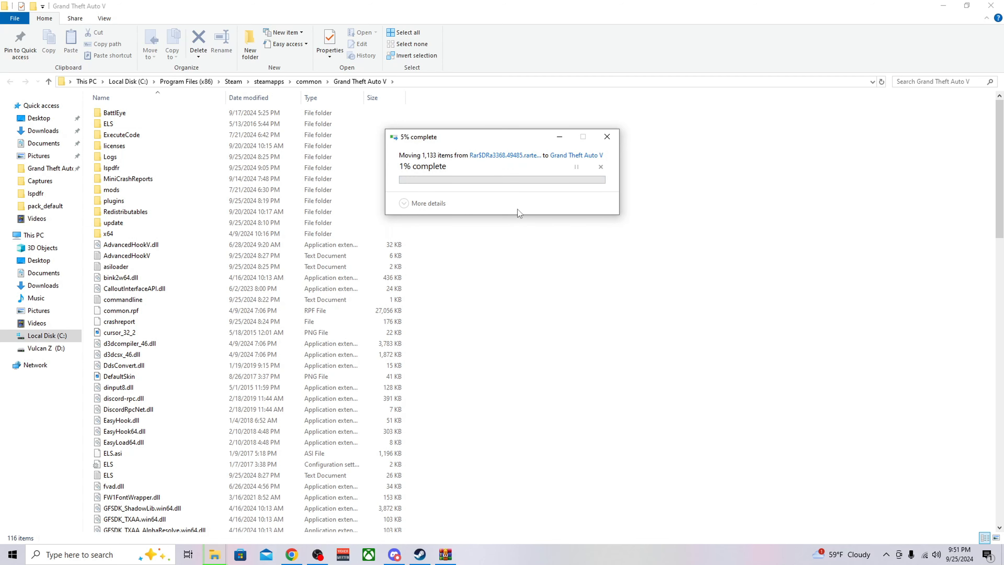
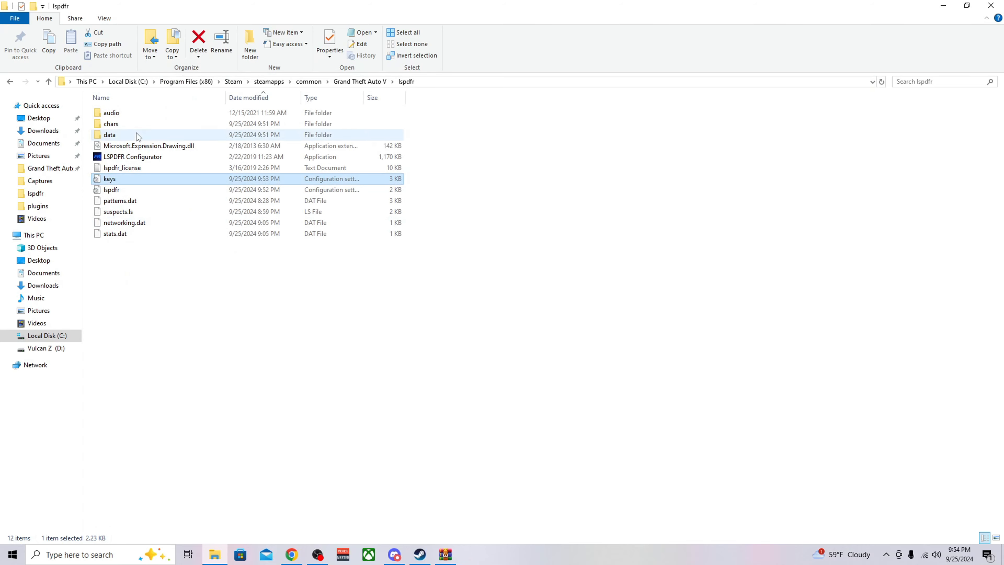
- Find the RAGEPluginHook application in the main Grand Theft Auto V folder, review its shortcut option and locate its desktop shortcut
click(5, 81)
scroll(376, 233, down, 15)
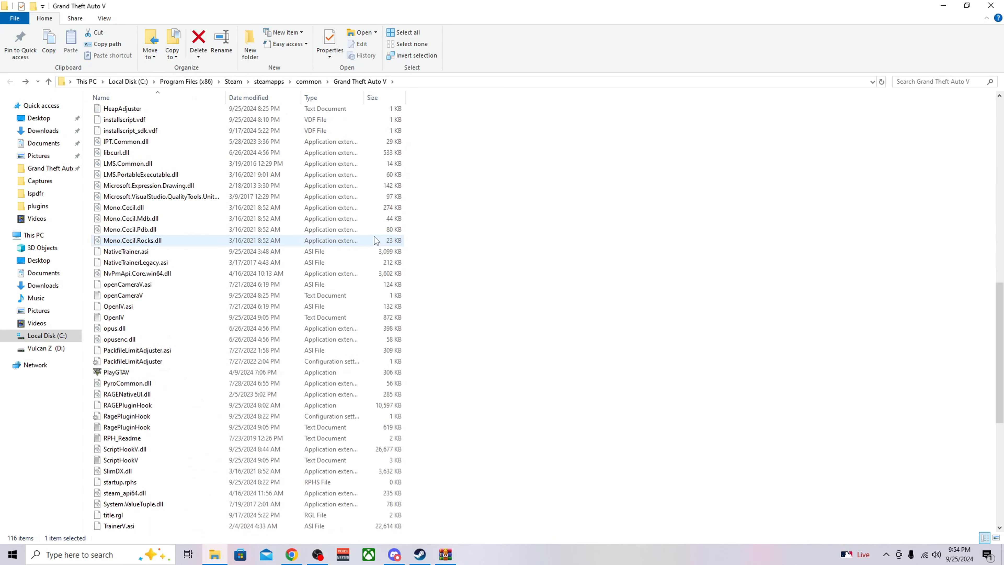
scroll(374, 241, down, 9)
scroll(368, 238, up, 2)
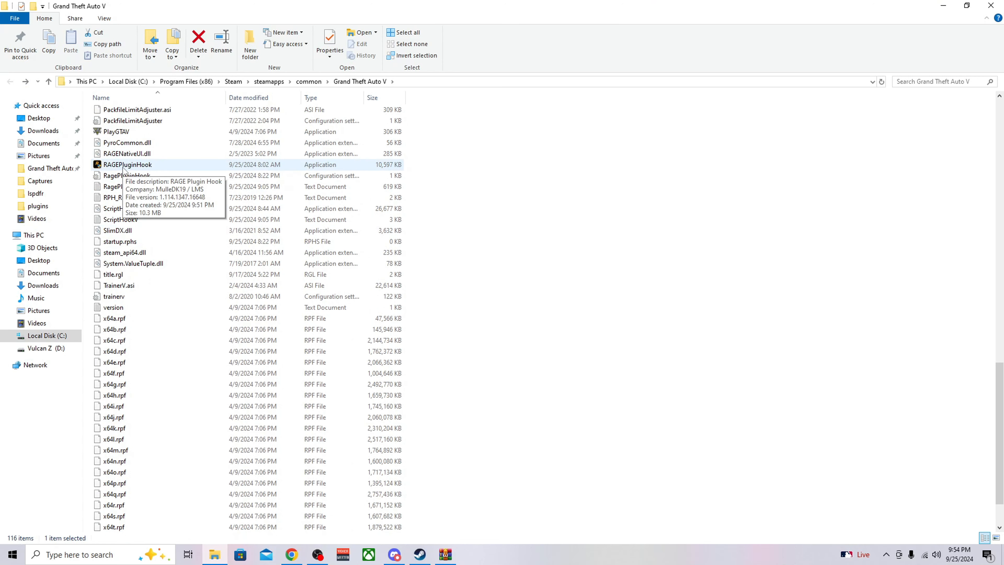
right_click(123, 168)
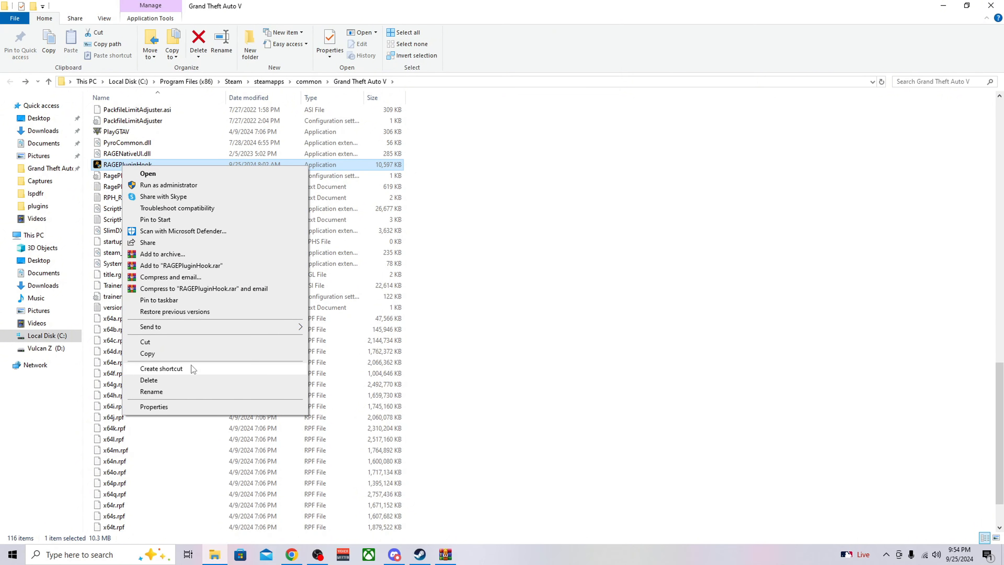
click(576, 205)
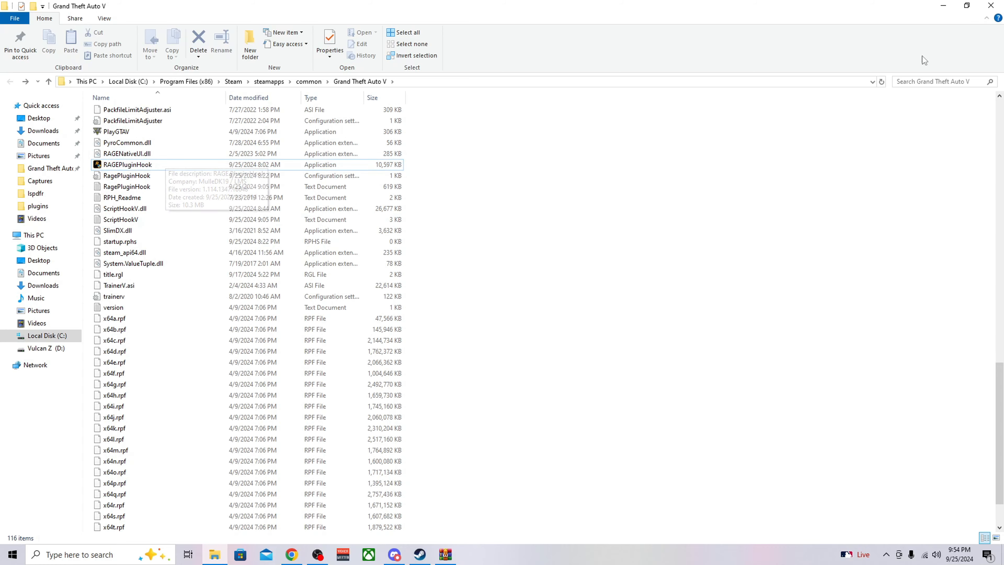
click(966, 6)
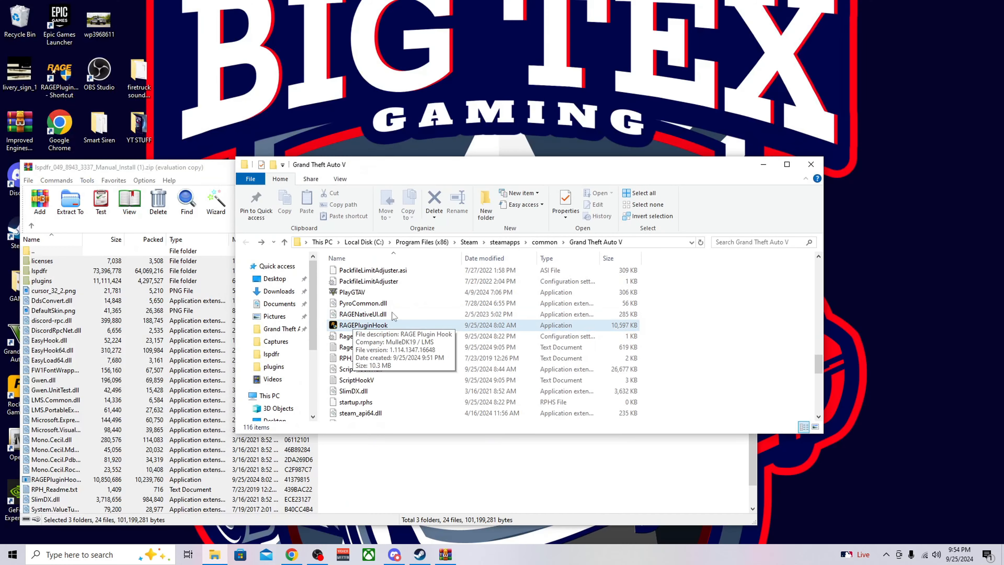
click(60, 77)
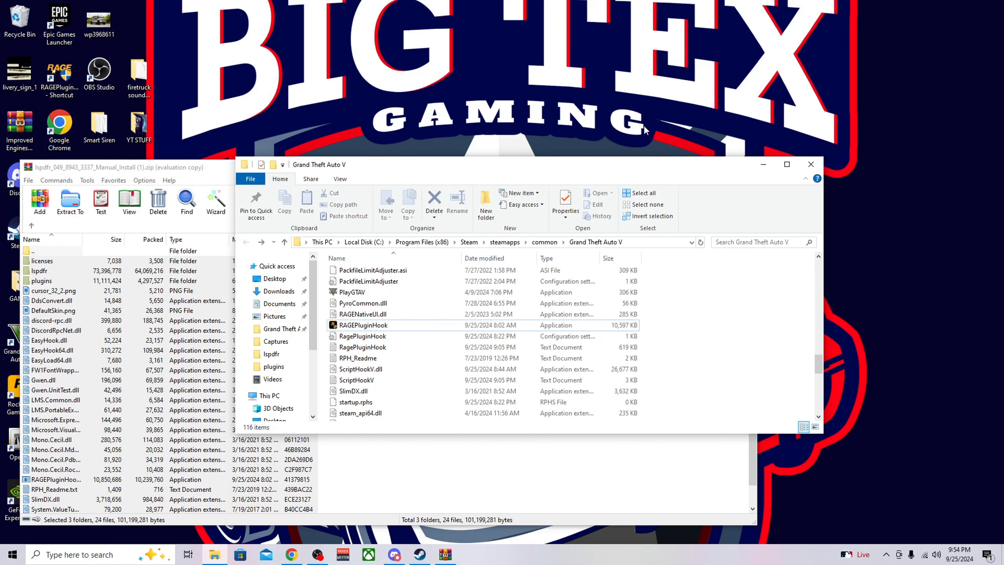
- Put away the LSPDFR archive window and the Grand Theft Auto V folder window to clear the desktop
click(724, 461)
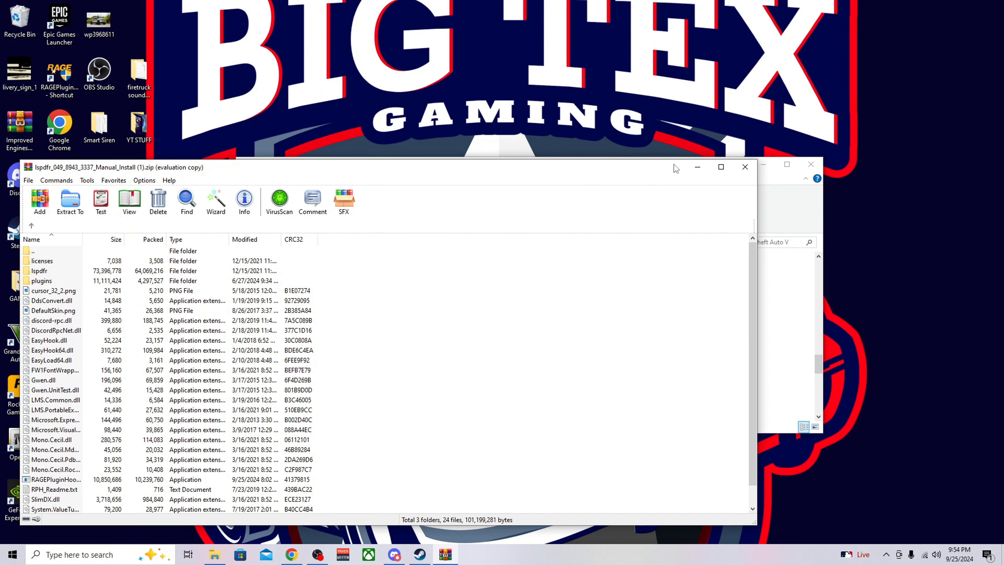
click(697, 166)
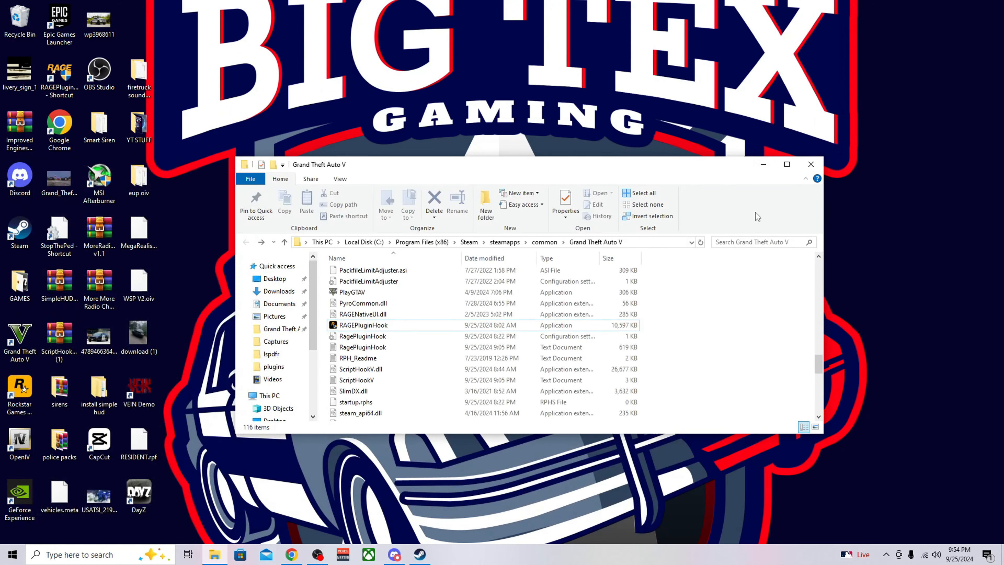
click(764, 165)
- Switch to Chrome, download Script Hook V v1.0.3337.0 from its AB Software Development page and keep the blocked zip file
click(292, 554)
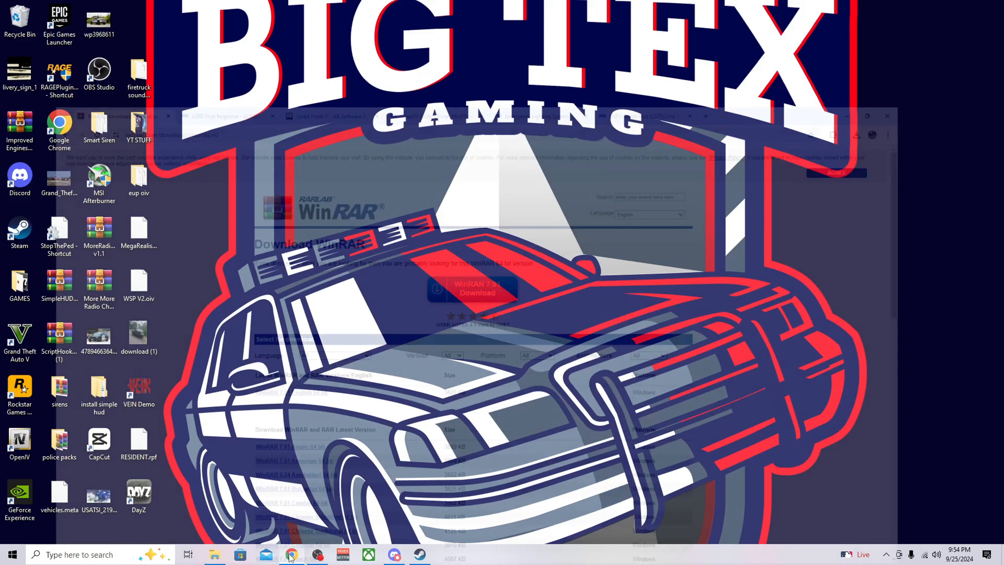
click(202, 9)
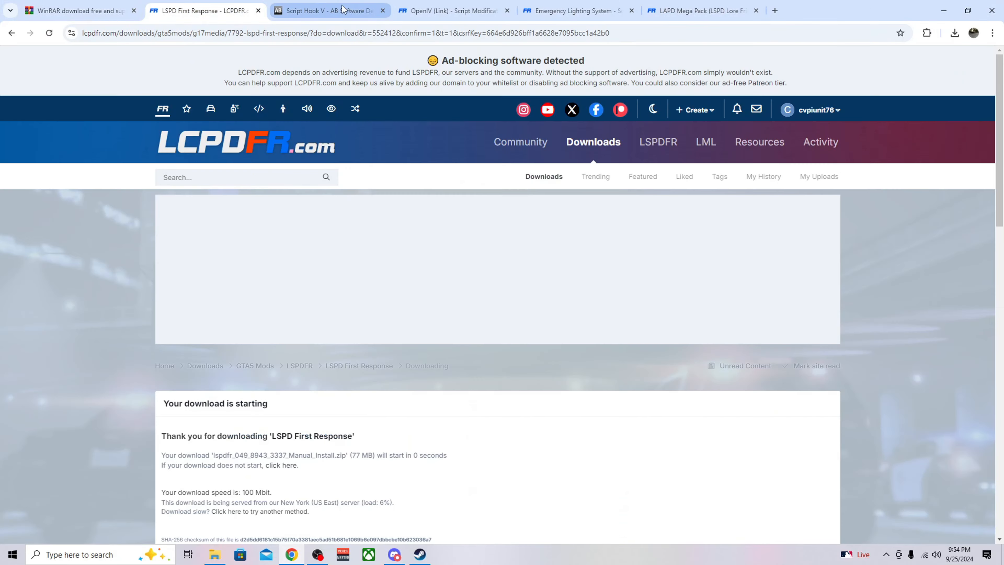
click(329, 10)
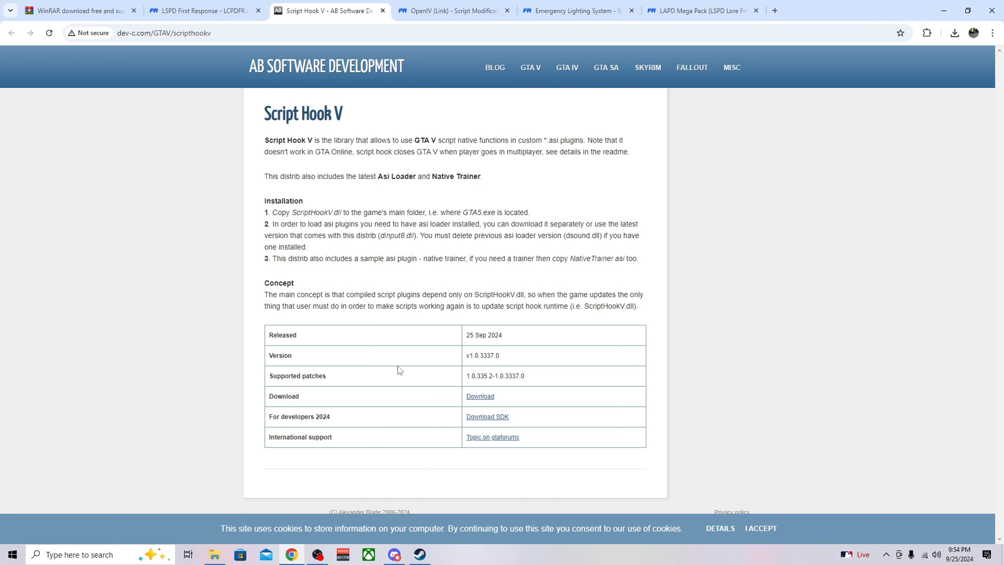
click(483, 397)
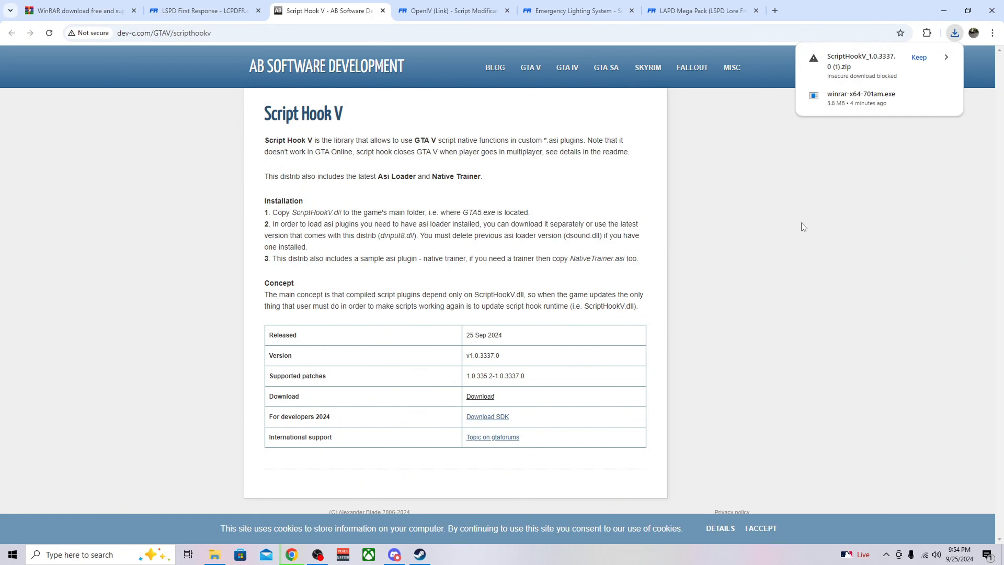
click(918, 58)
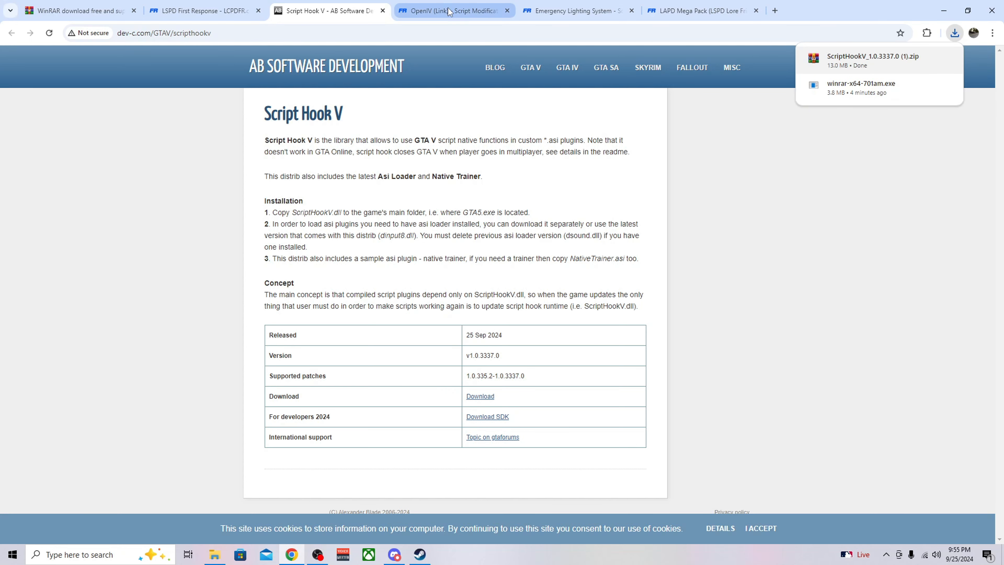
- Open the downloaded Script Hook V archive in WinRAR, dismiss the trial notice, enter the bin folder and minimise the browser and archive windows
click(848, 60)
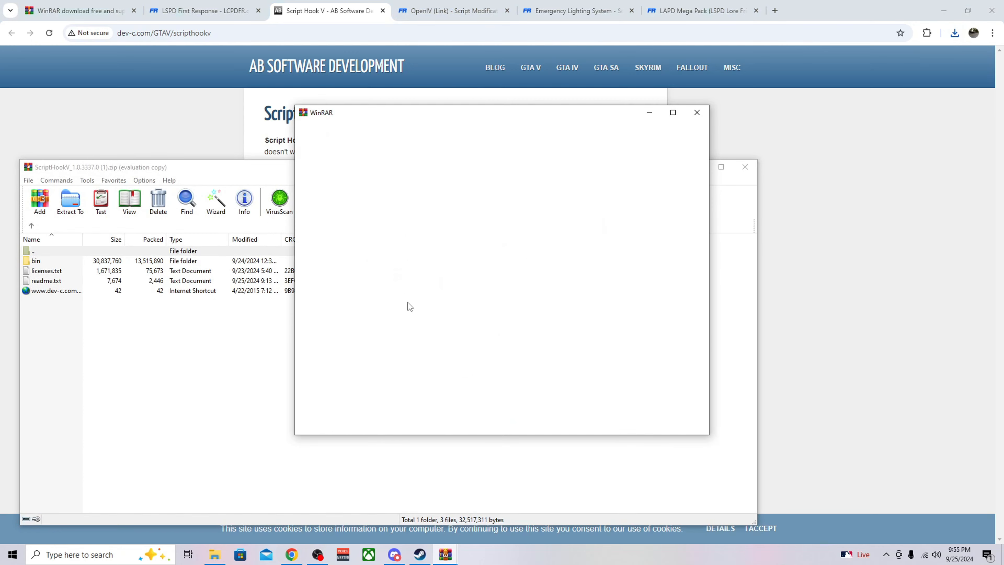
click(697, 112)
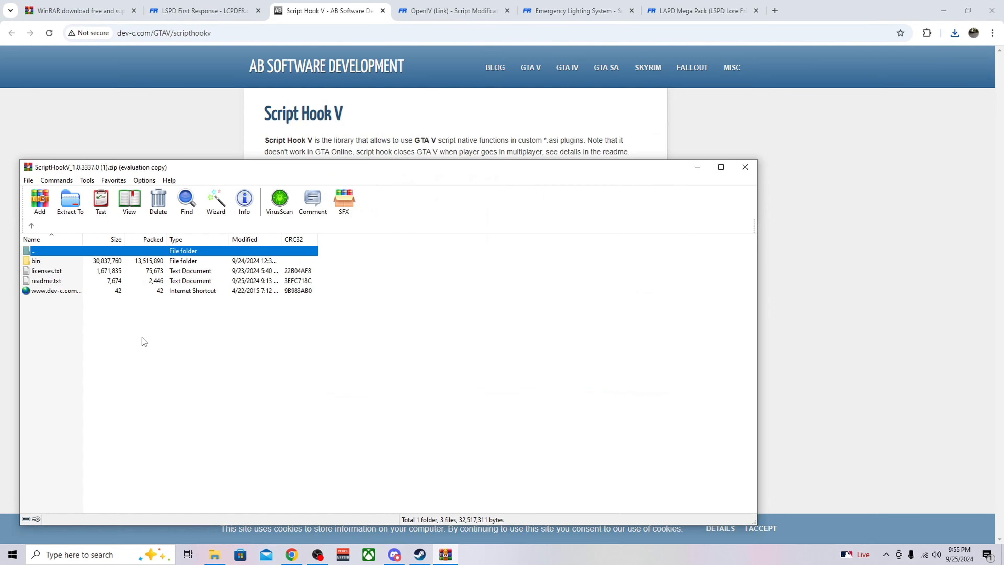
double_click(71, 263)
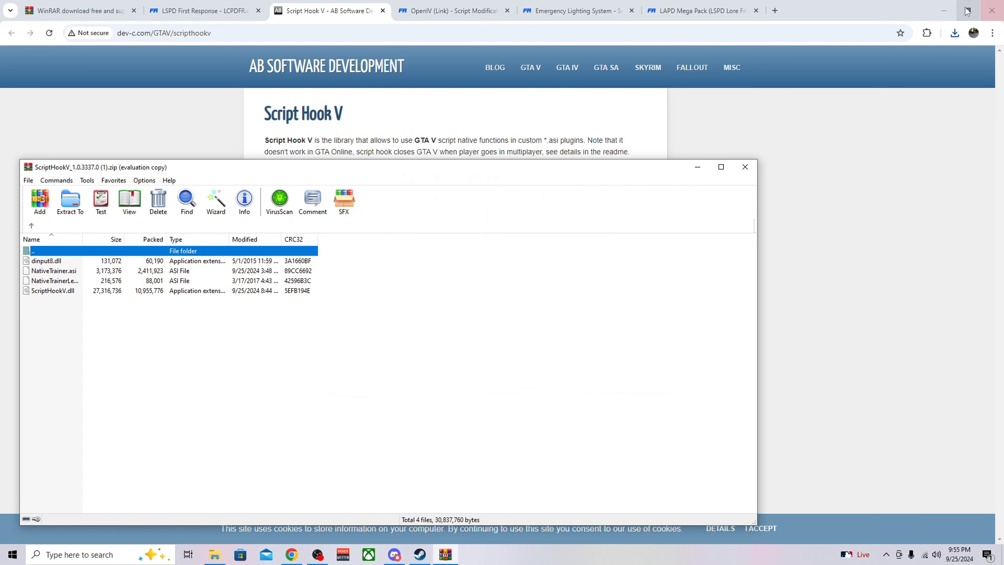
click(944, 10)
click(697, 167)
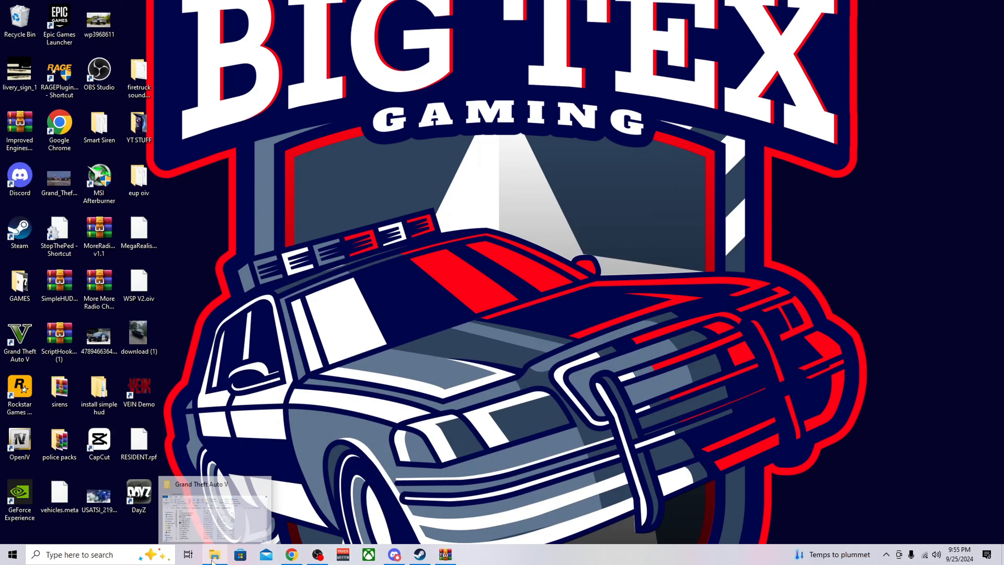
- Show the start of the Grand Theft Auto V folder's file list and place the Script Hook V archive window below it
click(218, 510)
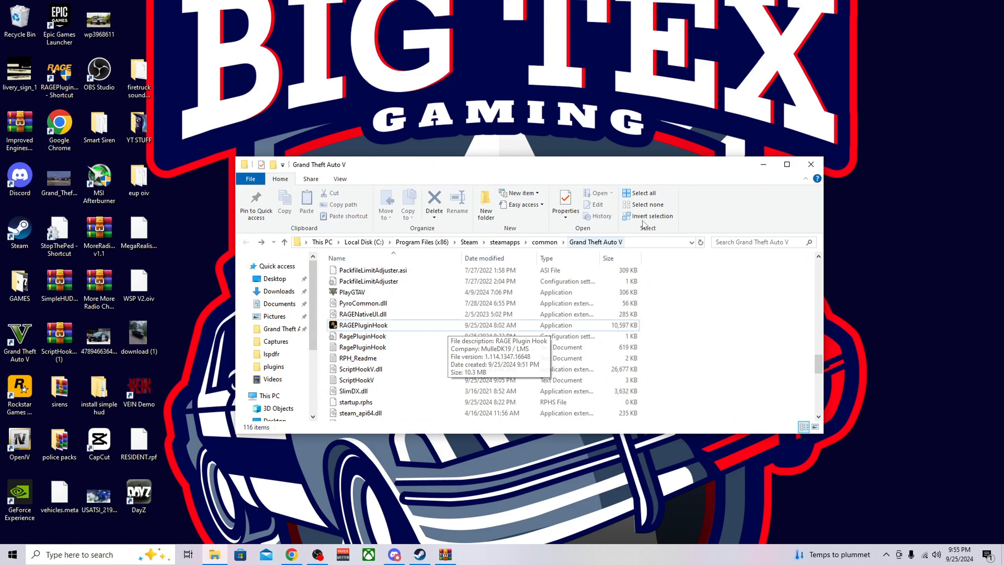
click(598, 243)
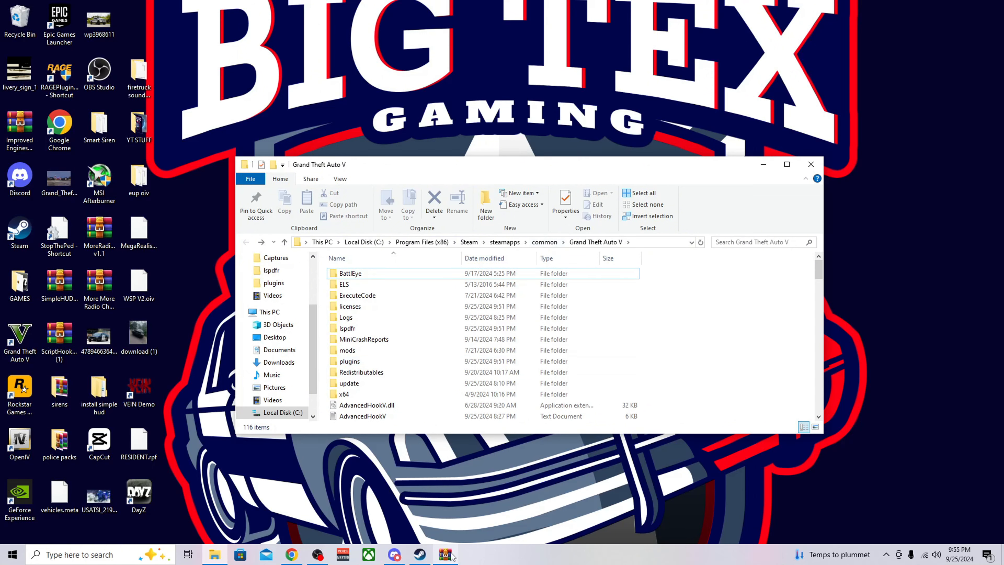
mouse_move(446, 554)
click(393, 513)
drag(531, 175, 762, 373)
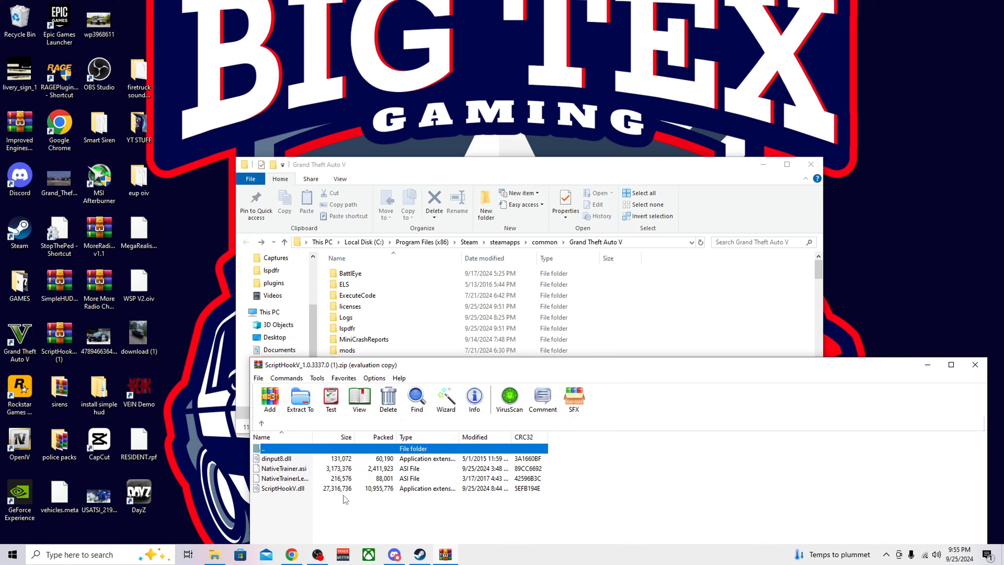
- Transfer the four Script Hook V bin files into the Grand Theft Auto V folder, skip the files with matching names and close the archive
drag(330, 514, 736, 335)
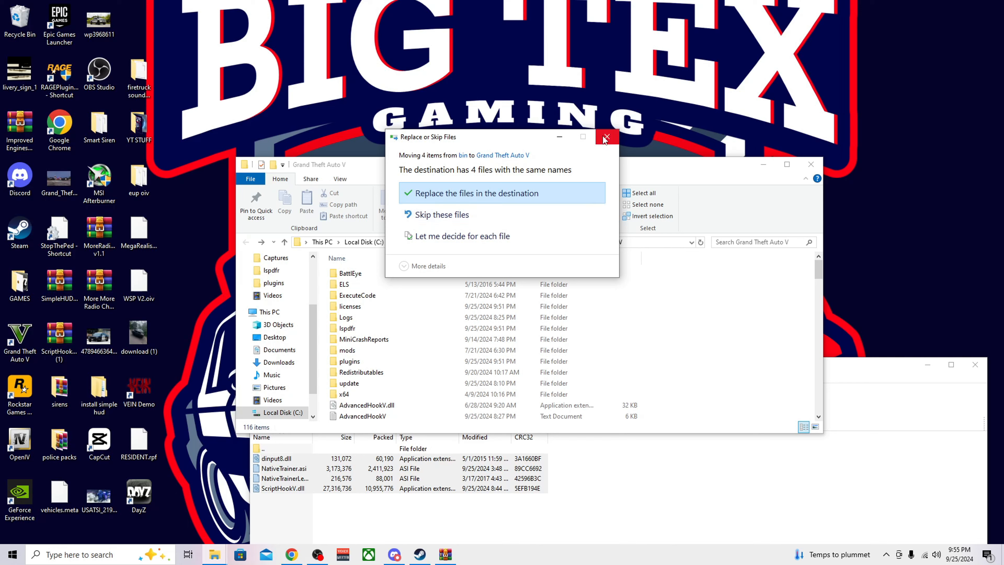
click(442, 221)
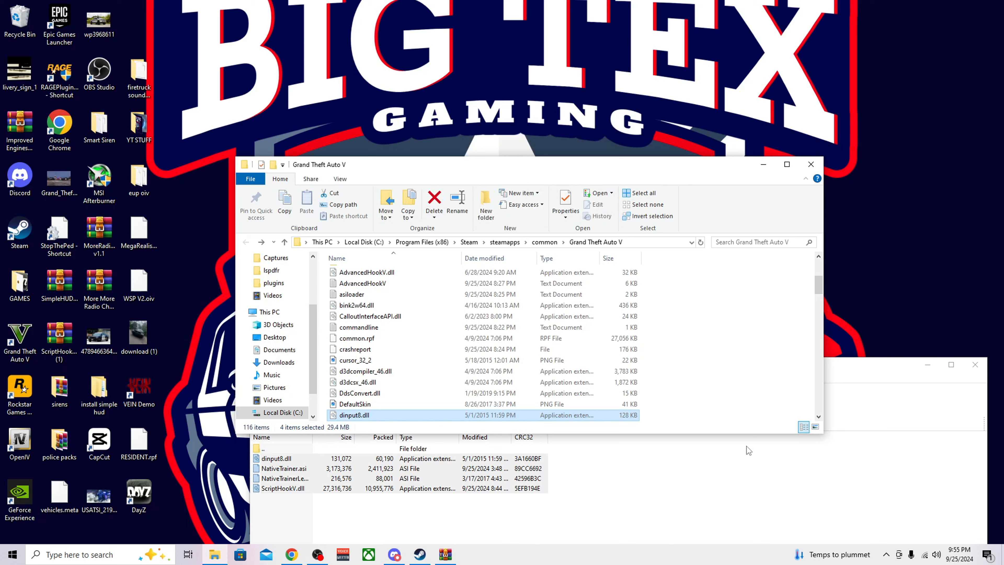
click(819, 477)
click(975, 365)
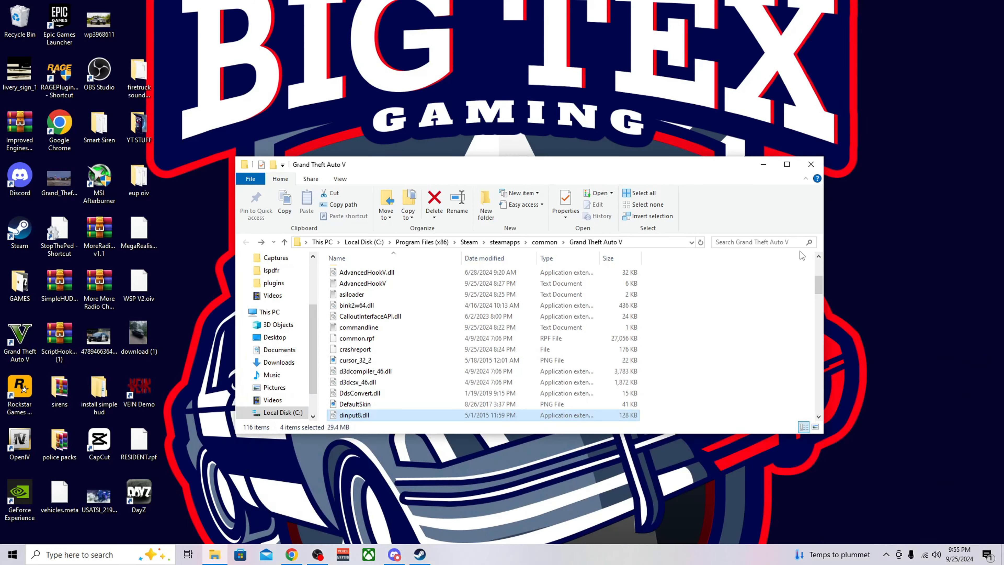
- Minimise the game folder, review the OpenIV (Link) 4.1 download page in Chrome and return to the desktop
click(764, 164)
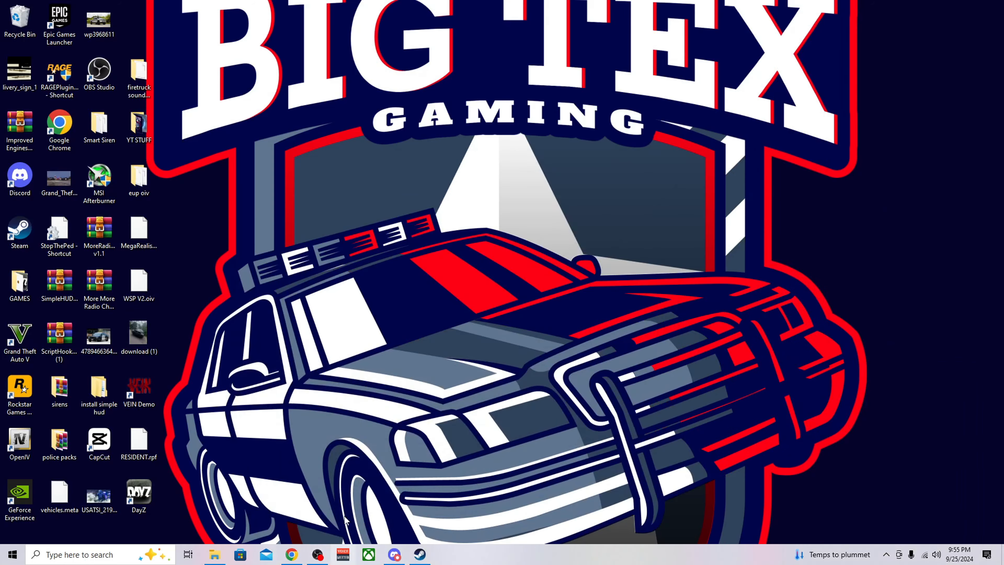
click(296, 557)
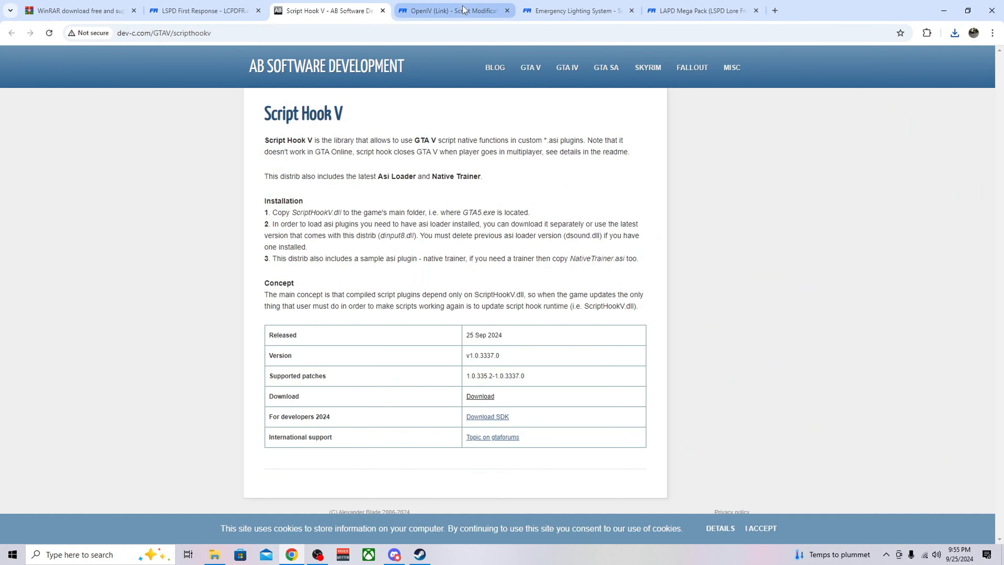
click(451, 10)
scroll(565, 358, down, 5)
scroll(564, 358, down, 5)
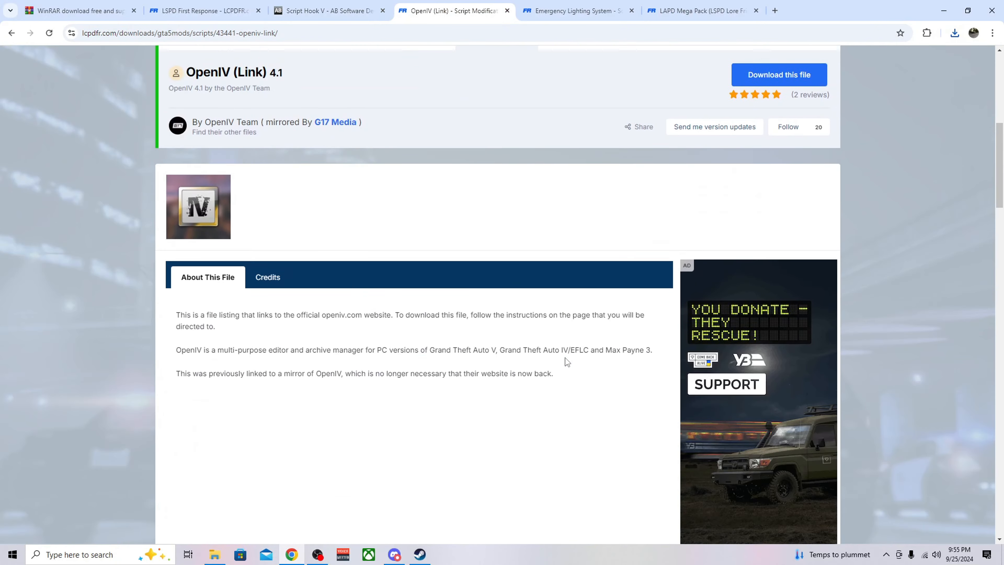
scroll(551, 401, up, 3)
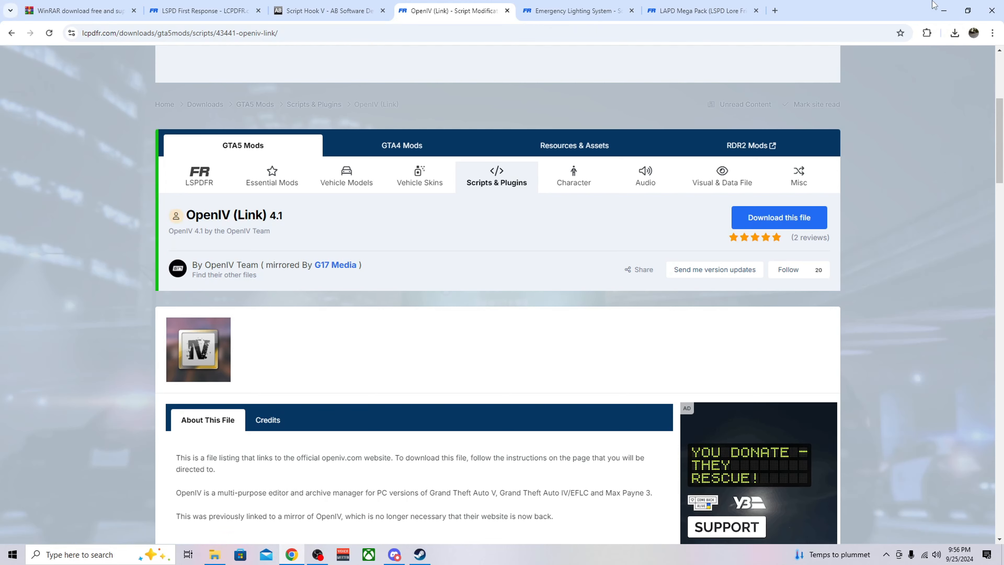
click(944, 10)
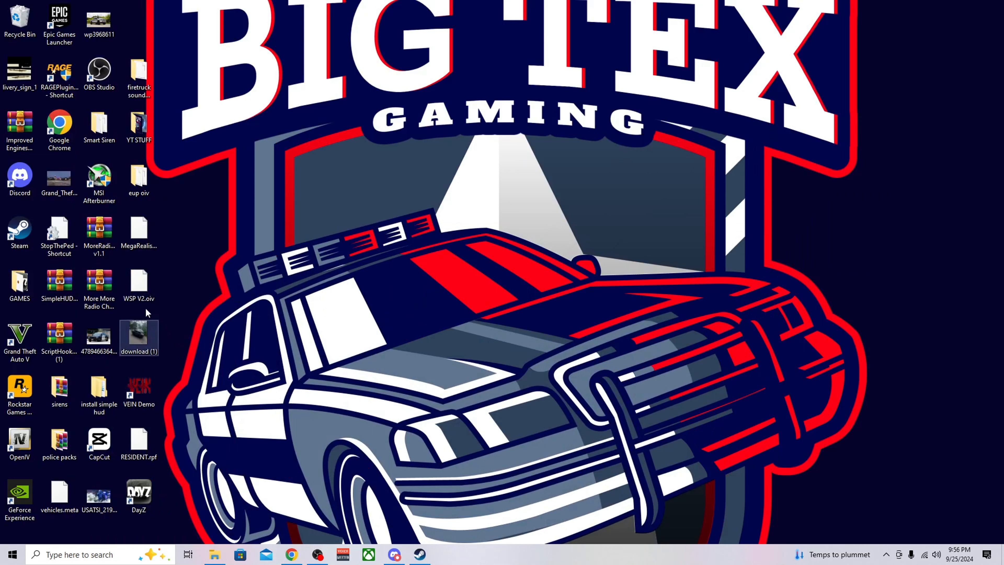
click(216, 558)
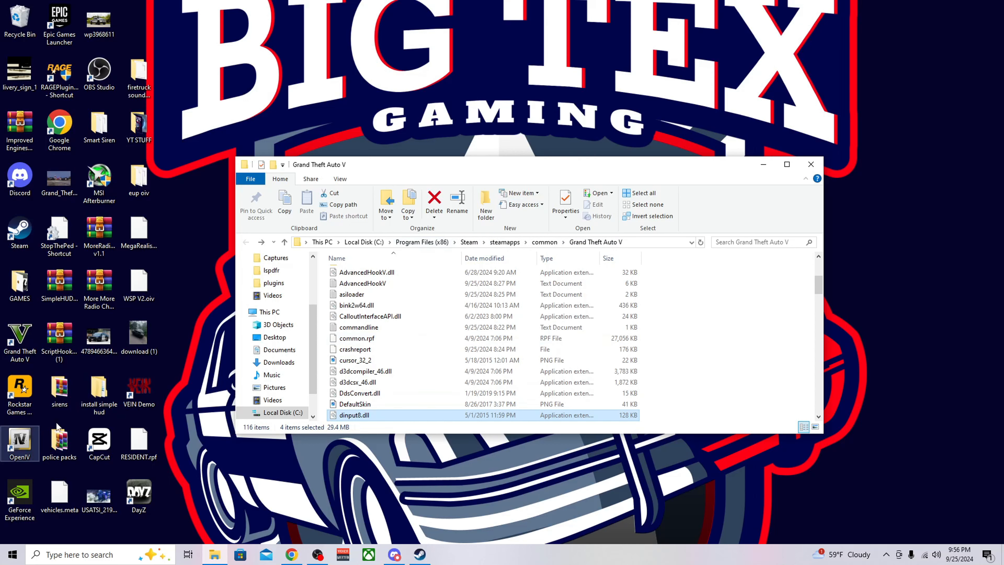
click(763, 164)
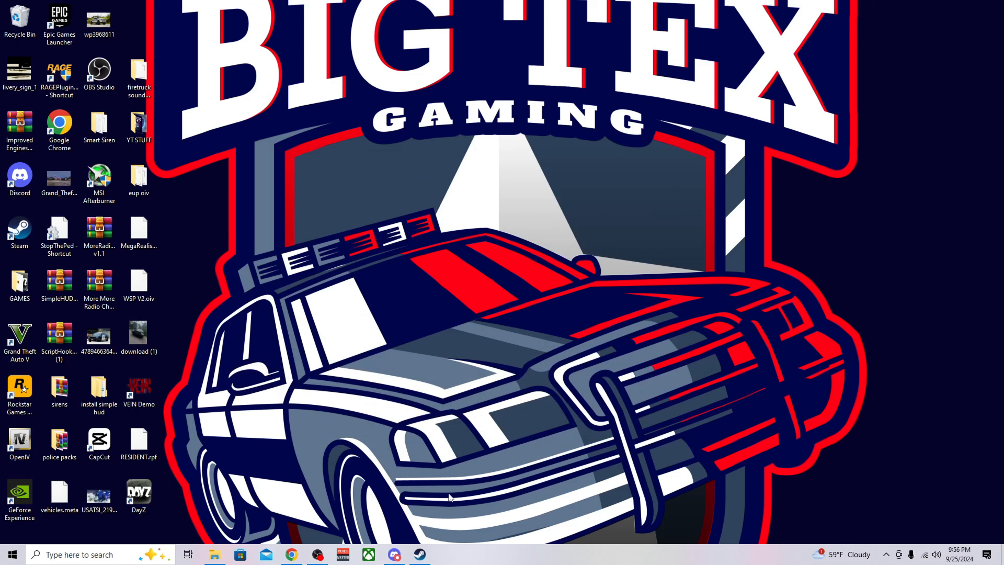
- Switch to Chrome, open the Emergency Lighting System 1.05 page, accept the download terms and request AdvancedHookV_b3258.zip
click(294, 554)
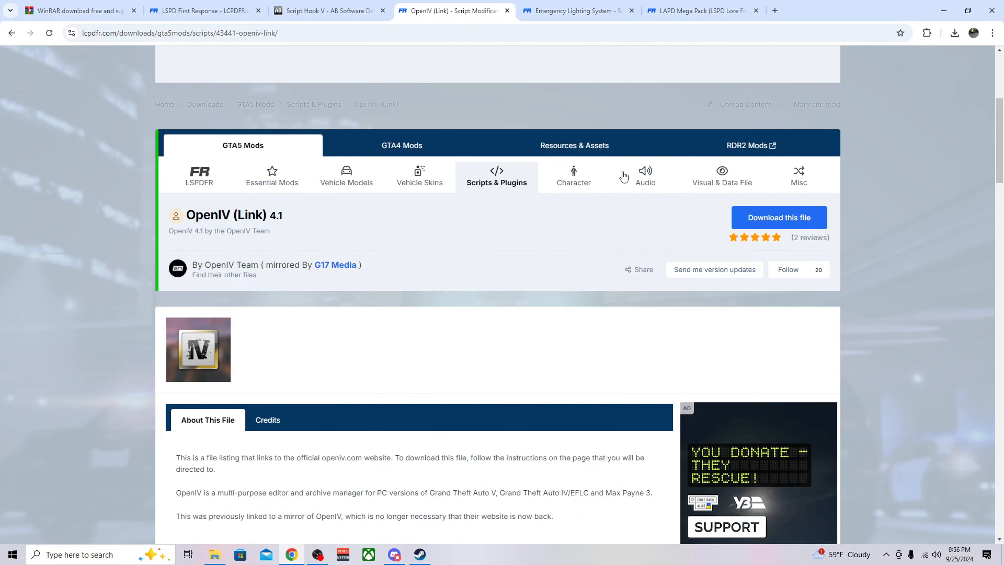
click(587, 9)
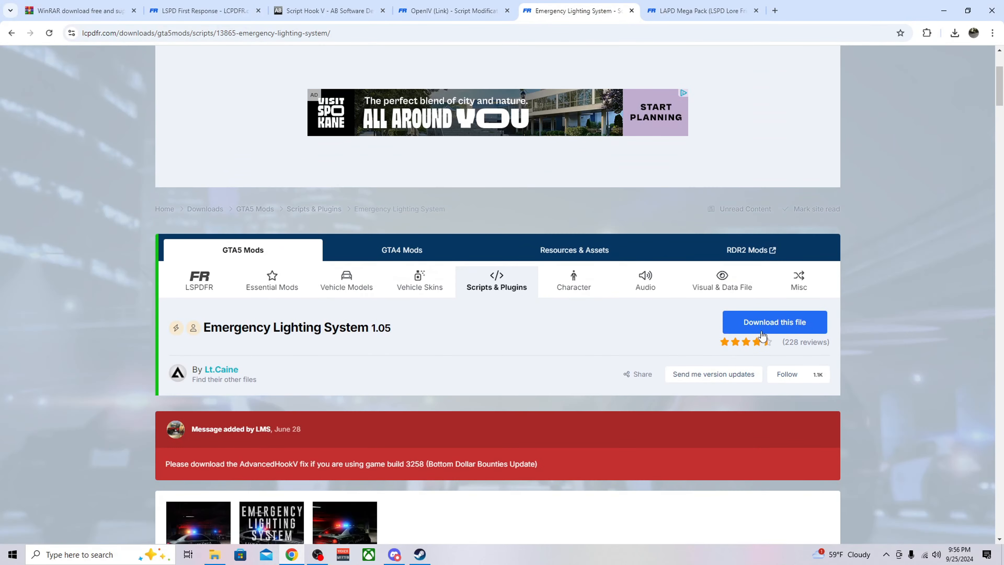
scroll(748, 331, down, 4)
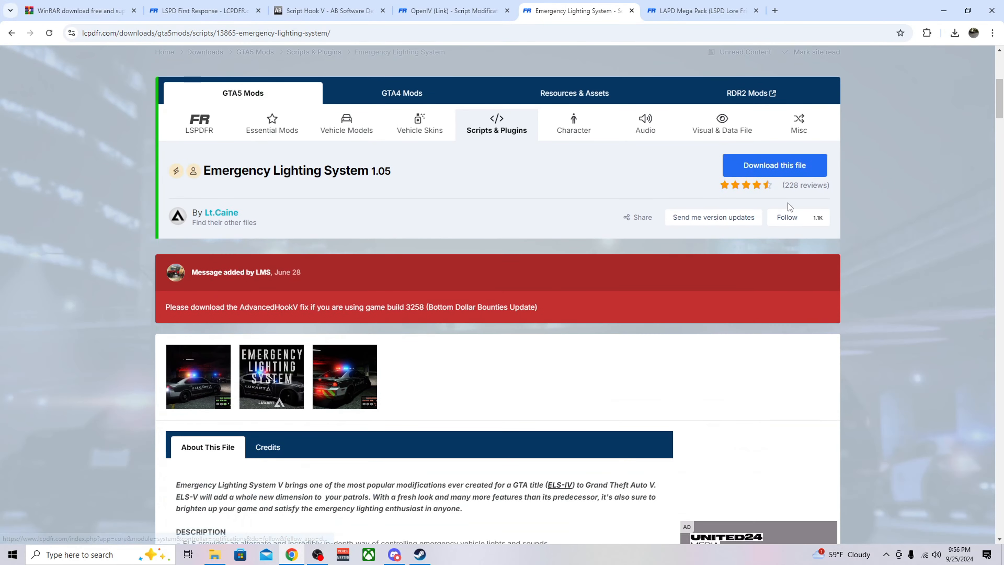
click(778, 158)
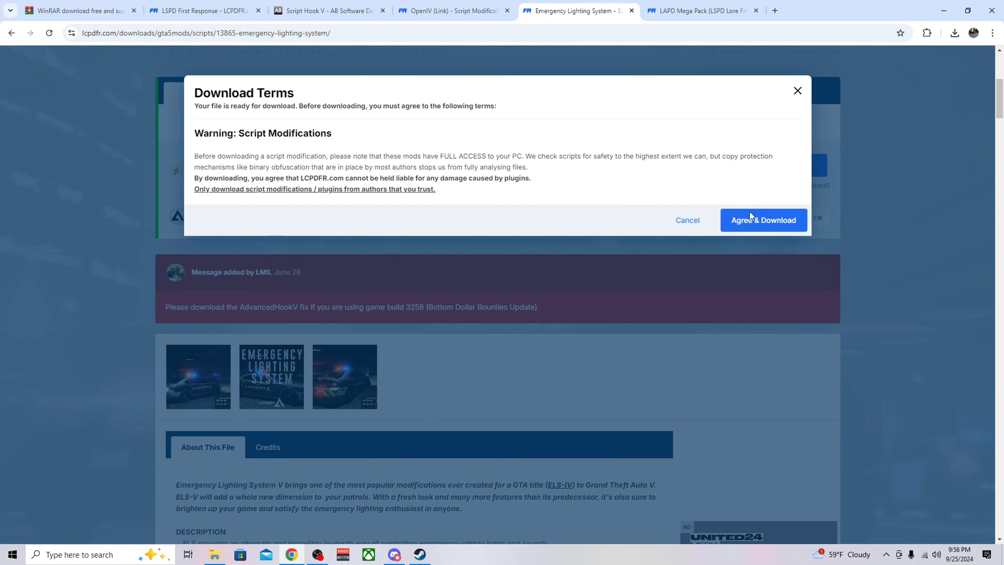
click(750, 215)
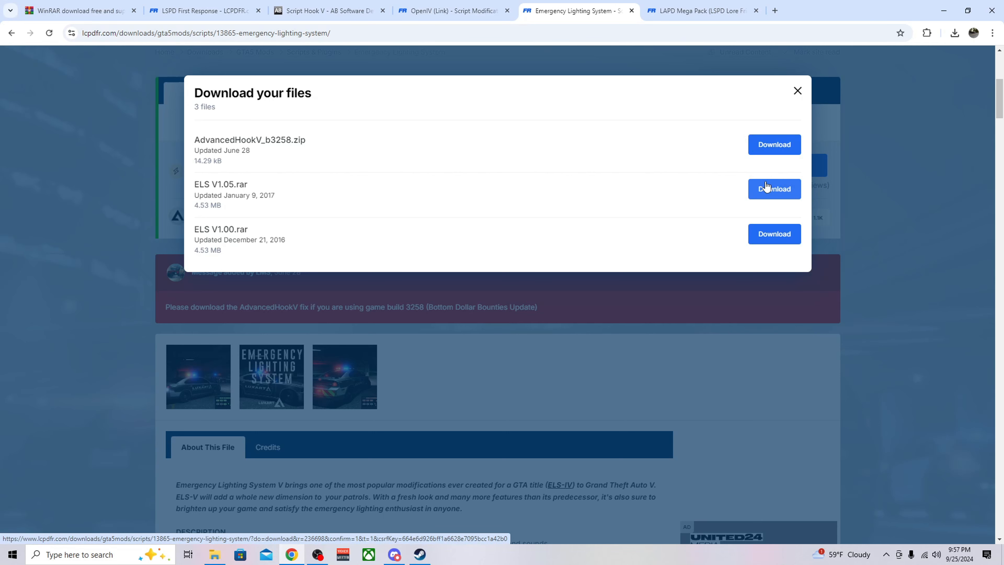
click(777, 145)
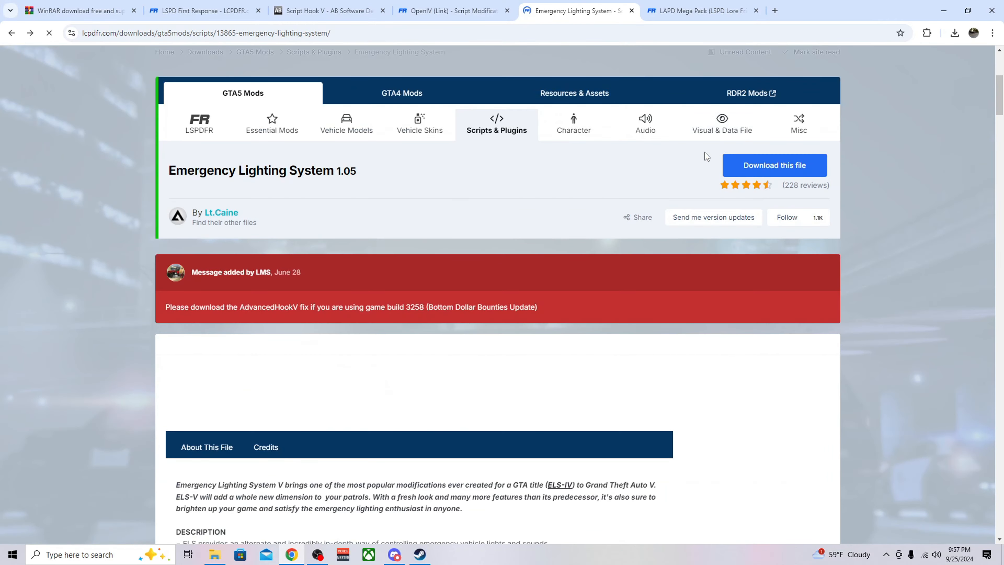
- Look over the Emergency Lighting System description, accept the download terms again and download AdvancedHookV_b3258.zip
scroll(502, 339, down, 5)
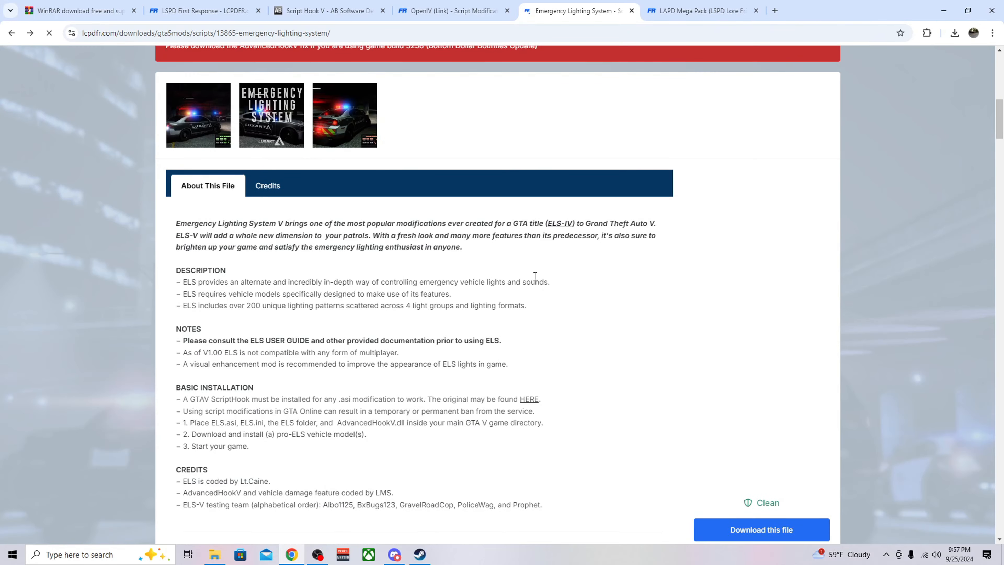
scroll(573, 380, down, 3)
scroll(589, 382, up, 10)
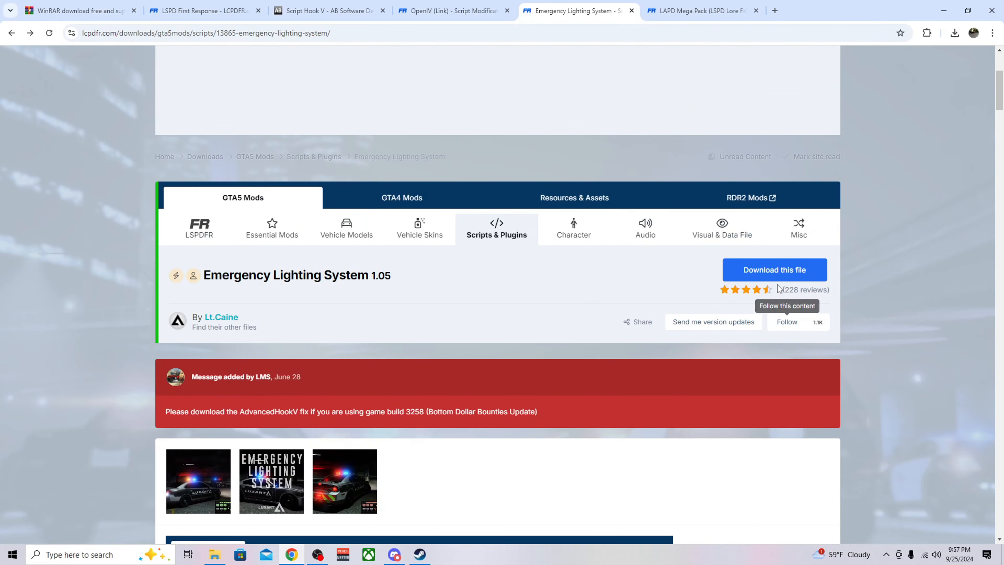
click(773, 271)
click(735, 226)
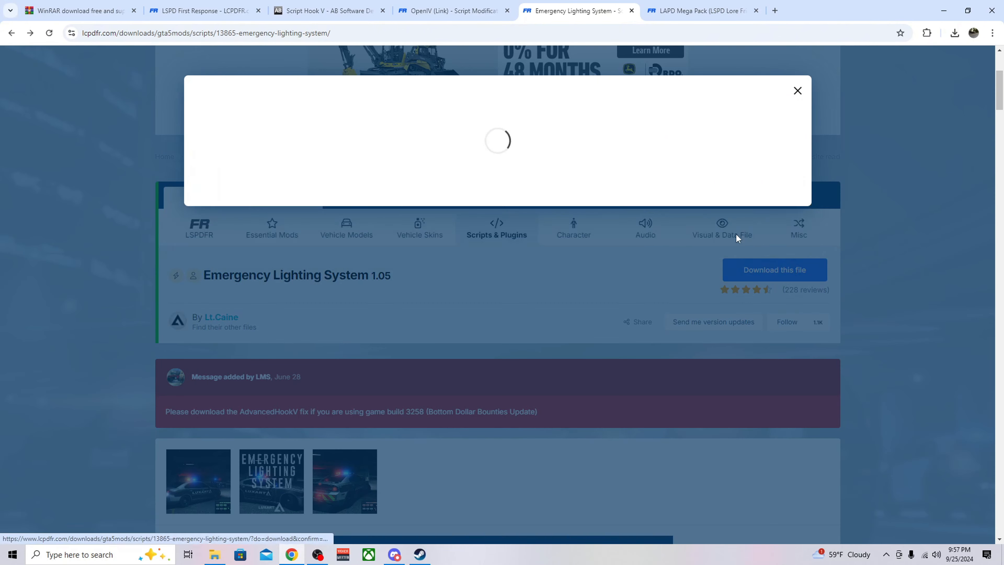
click(773, 145)
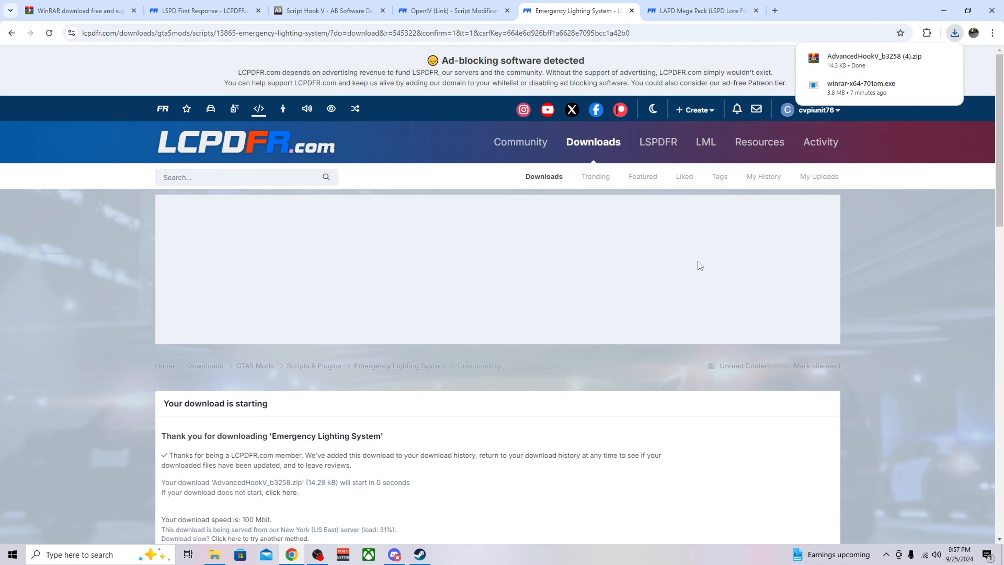
- Inspect the downloaded AdvancedHookV archive in WinRAR, dismiss the trial notice and close the archive
click(885, 56)
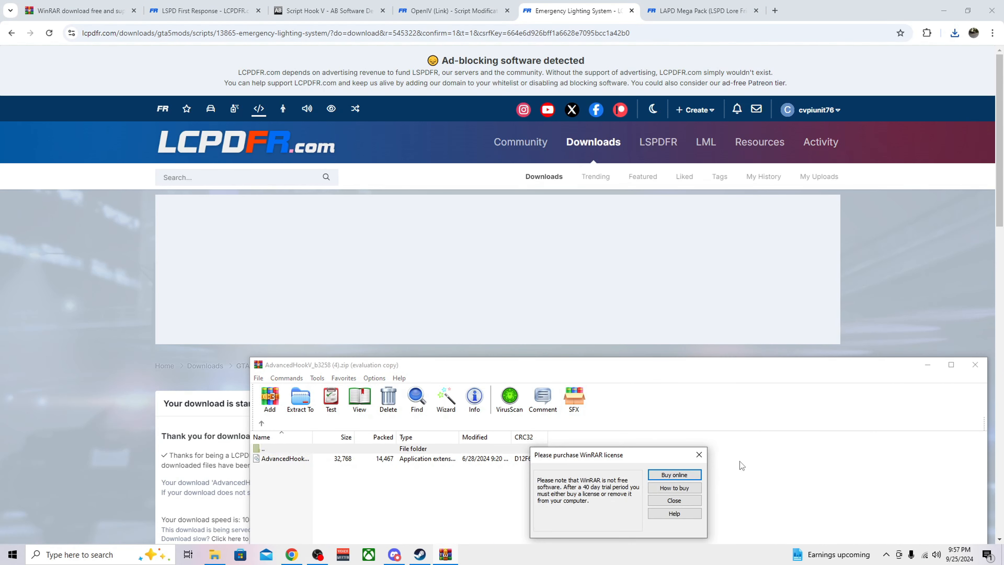
click(699, 454)
click(975, 364)
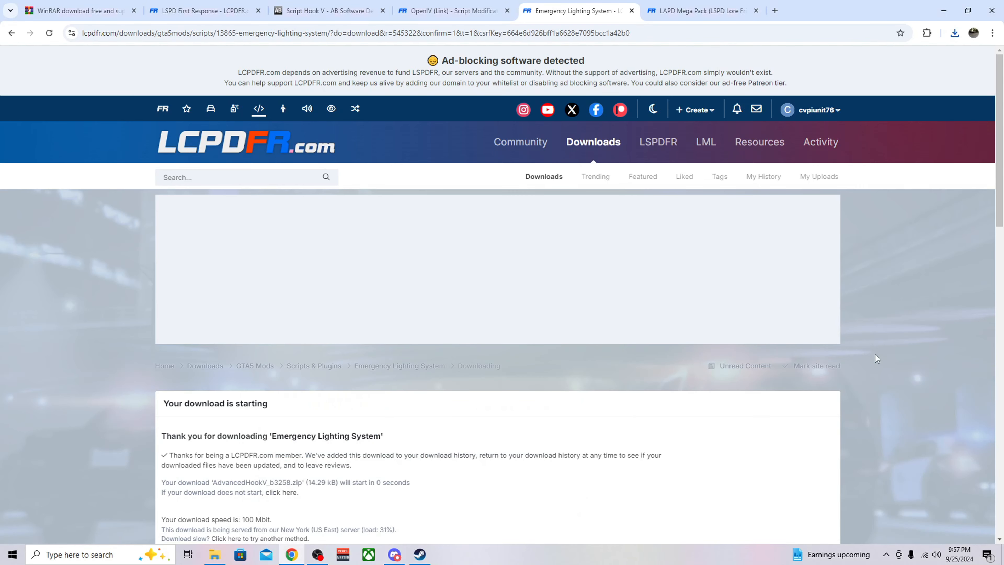
- Return to the Emergency Lighting System page, accept the download terms and download ELS V1.05.rar
click(11, 33)
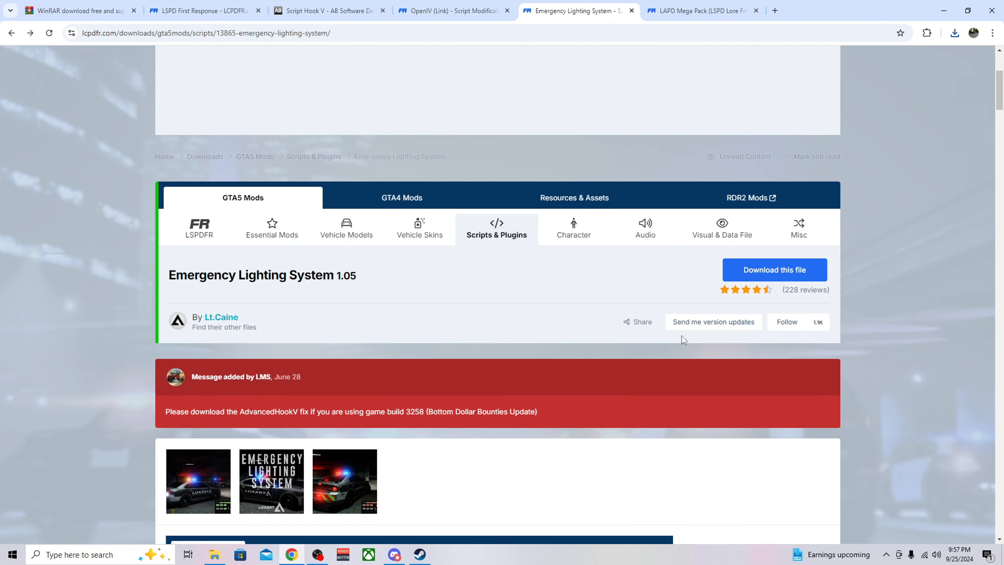
click(759, 277)
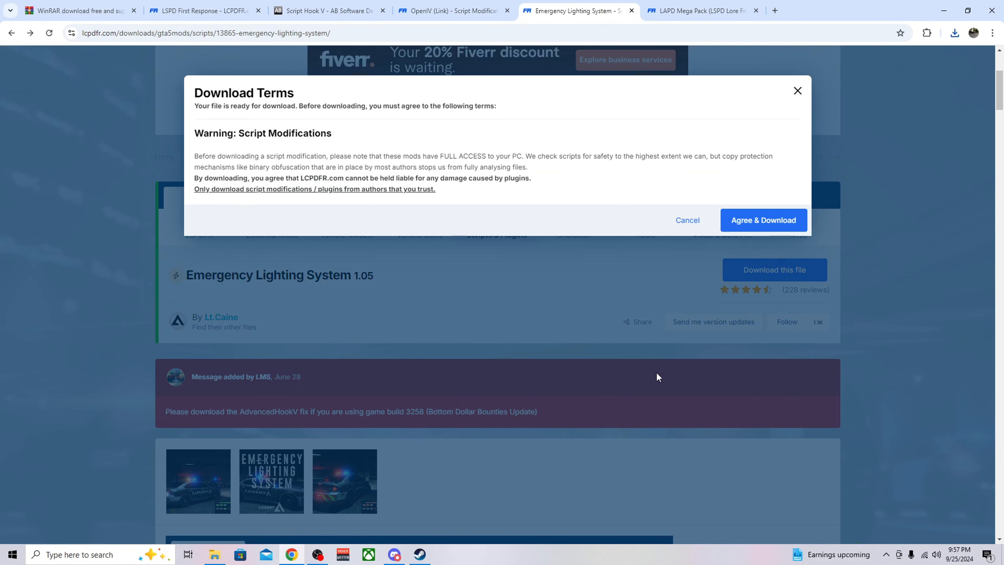
click(740, 216)
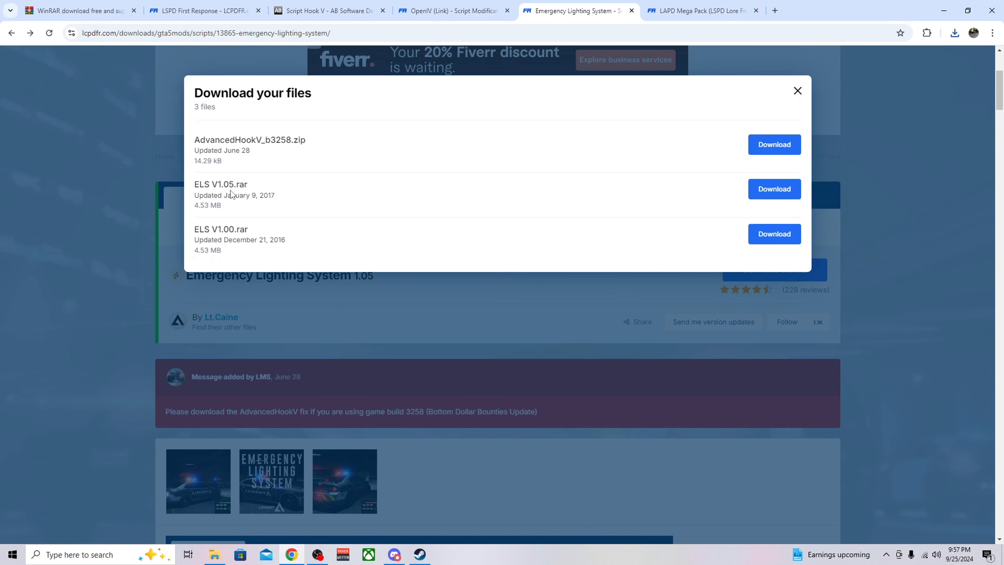
click(753, 192)
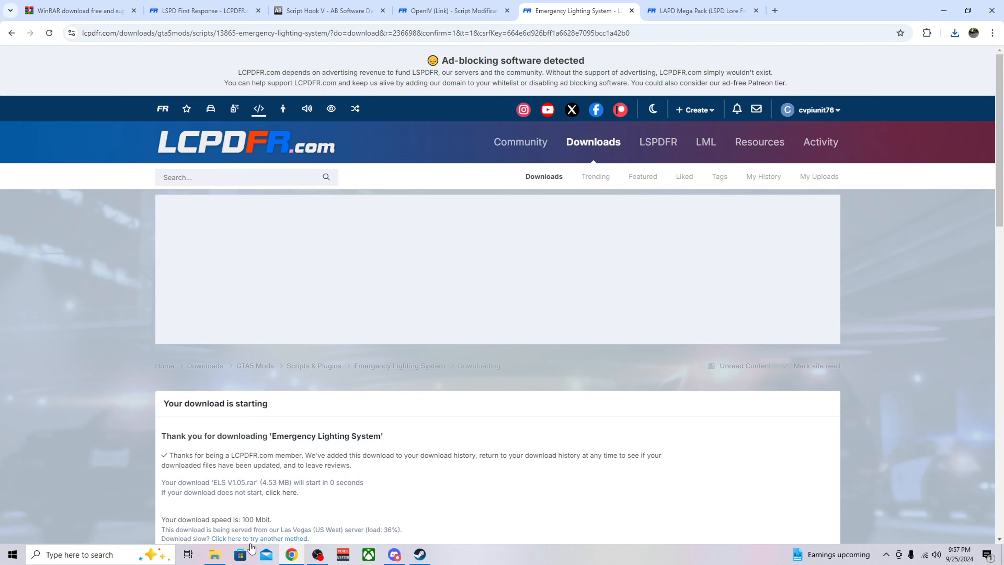
- Bring up the Grand Theft Auto V folder and browse the downloaded ELS V1.05 archive to the game folder inside its installation files
click(214, 554)
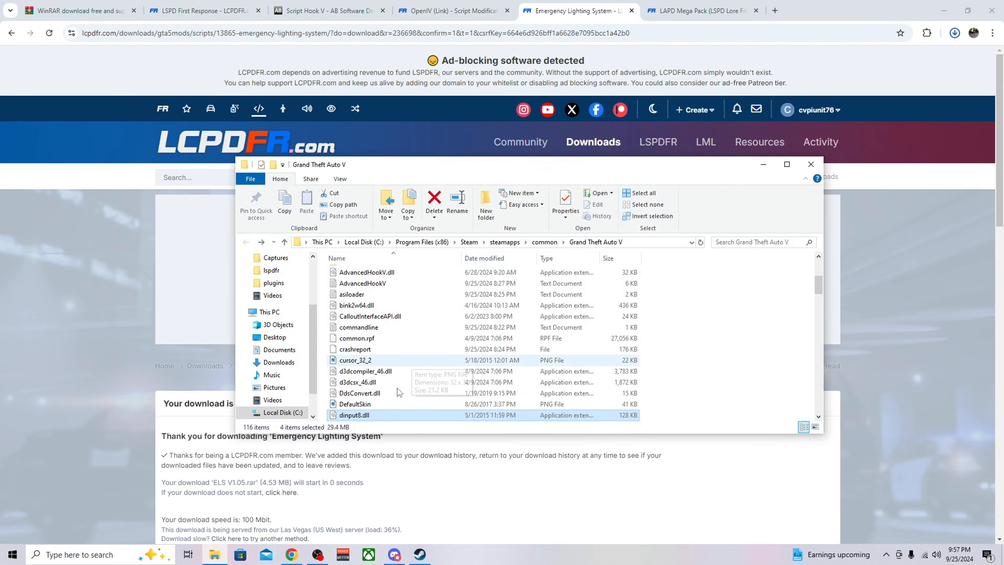
click(585, 245)
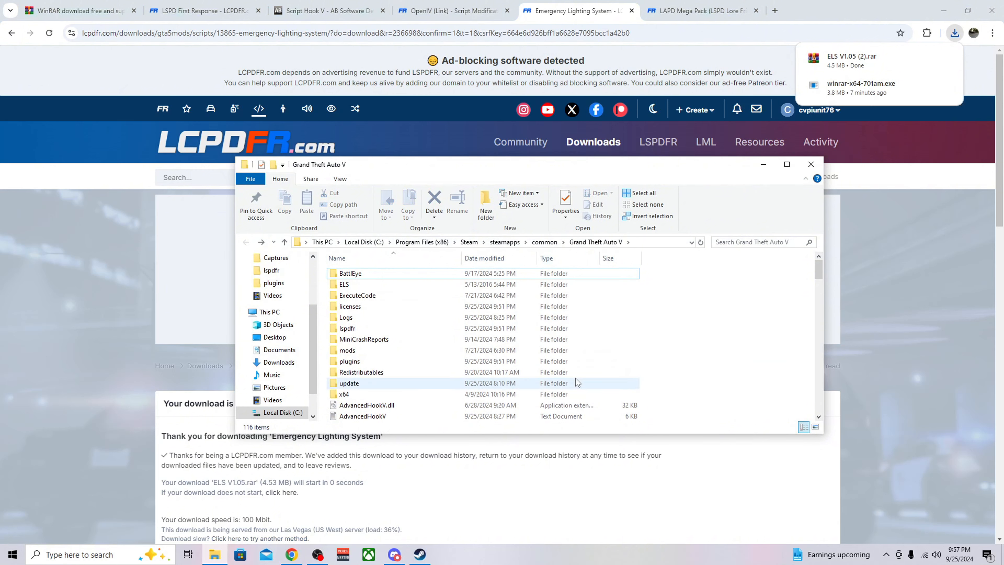
click(888, 65)
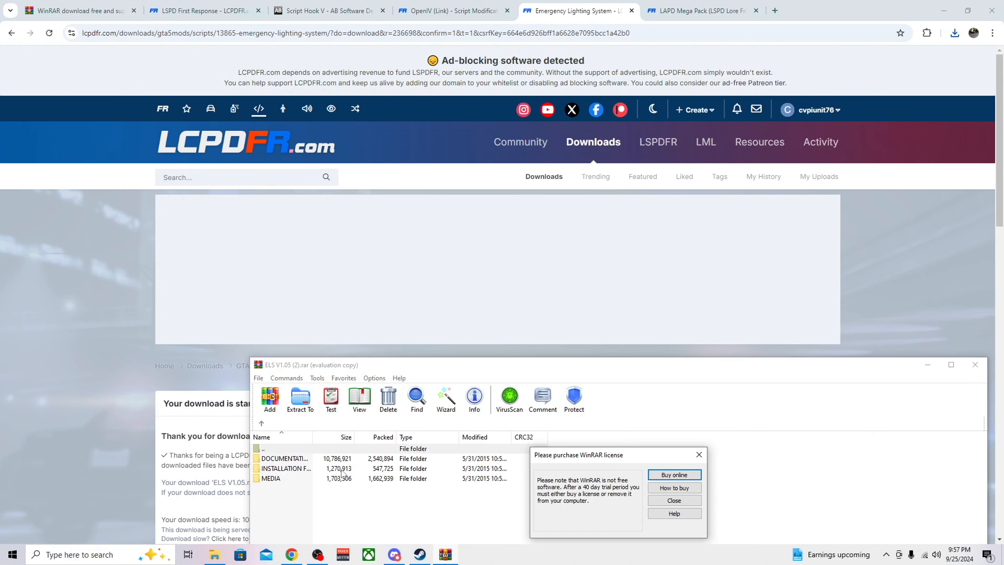
click(702, 452)
double_click(308, 469)
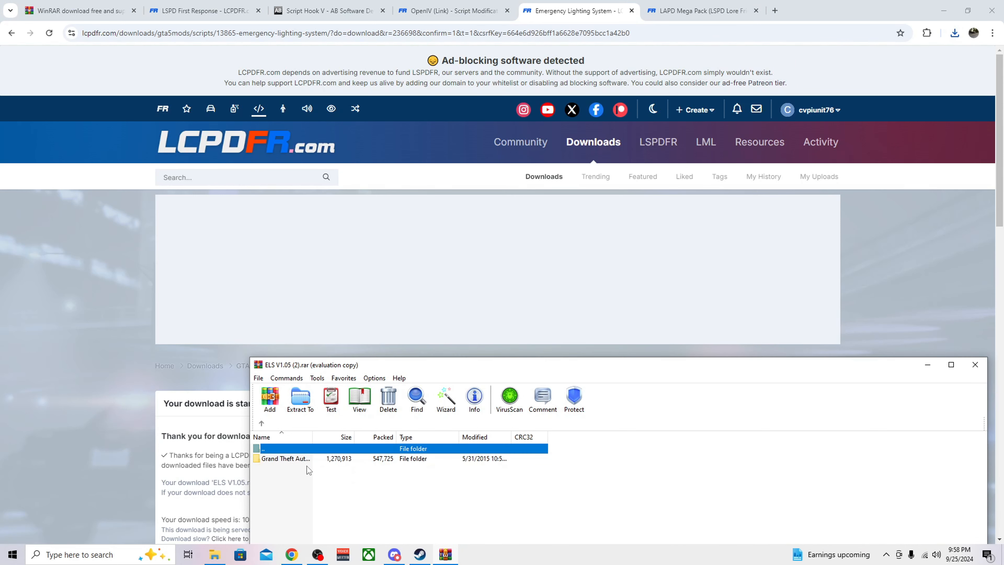
double_click(301, 461)
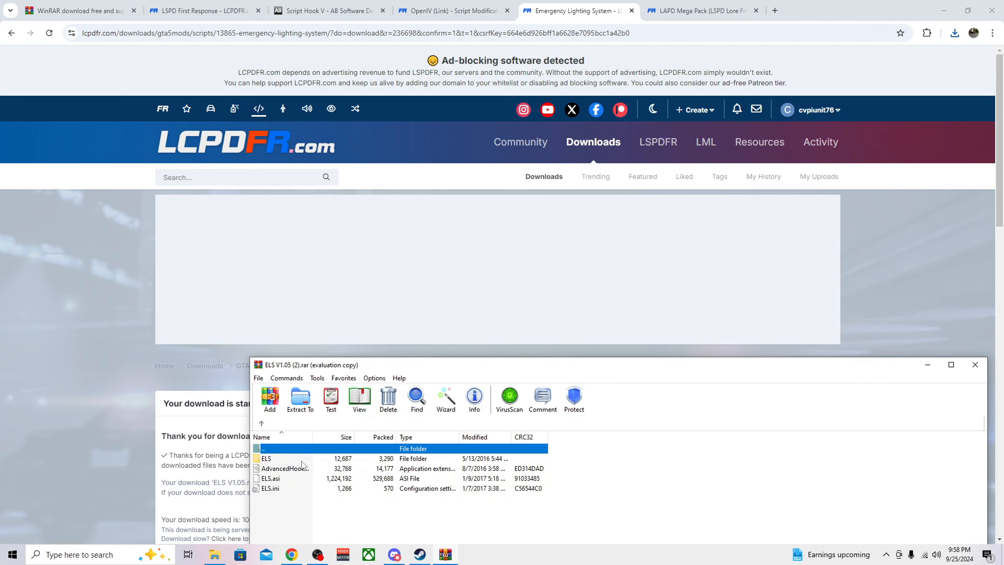
double_click(258, 449)
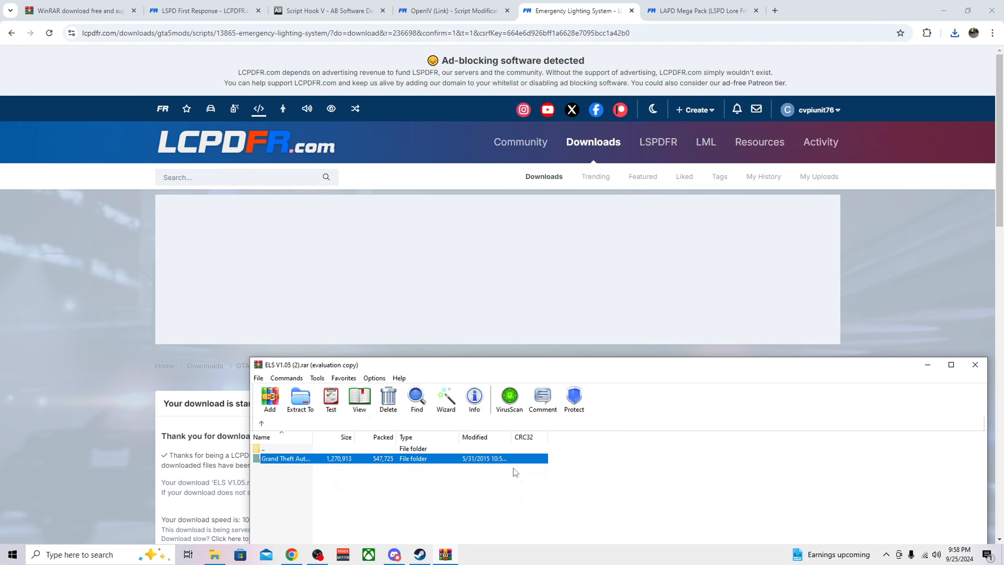
double_click(400, 460)
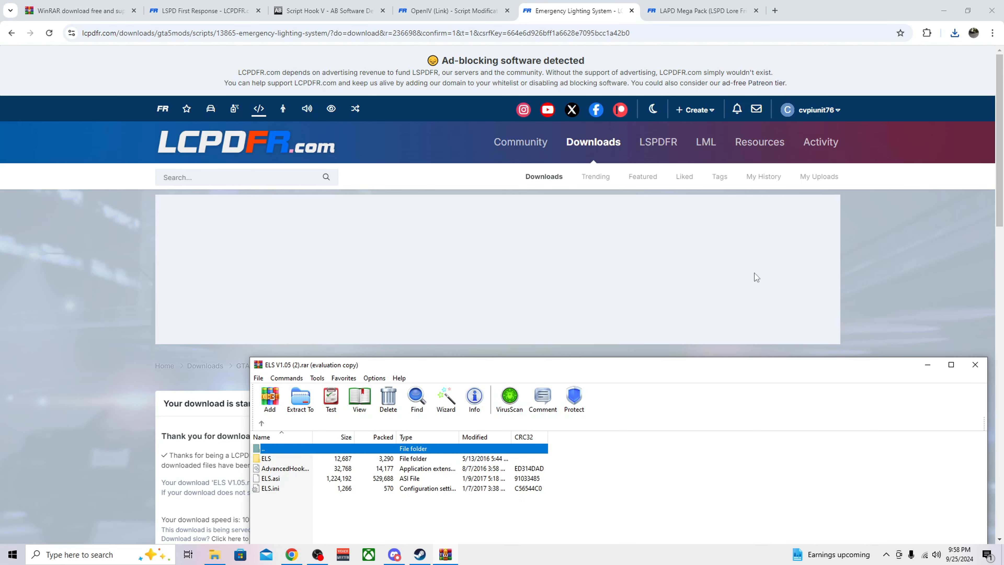
- Minimise the browser, view the ELS files alongside the Grand Theft Auto V folder and close the archive without extracting anything
click(945, 10)
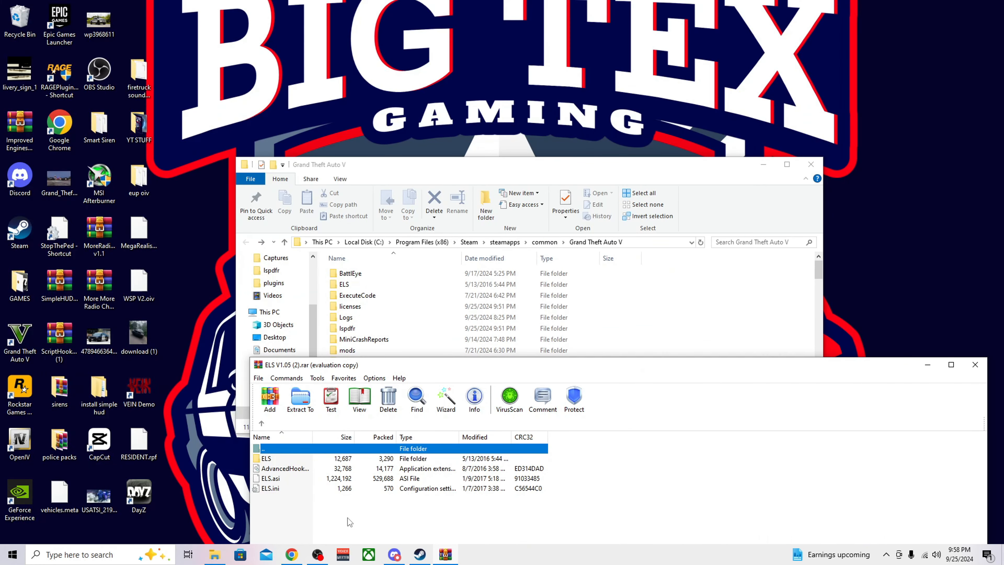
drag(347, 519, 378, 494)
click(795, 461)
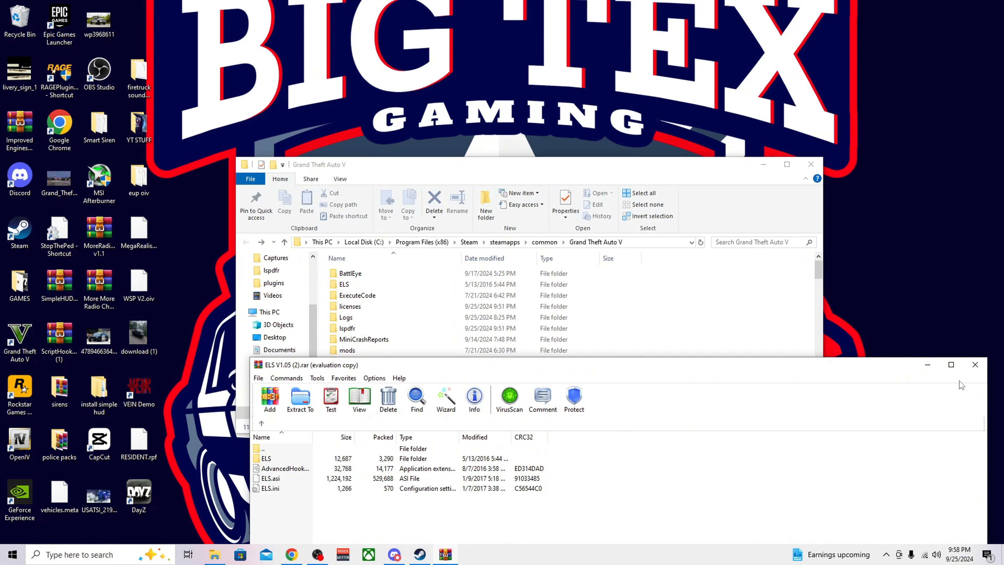
click(974, 369)
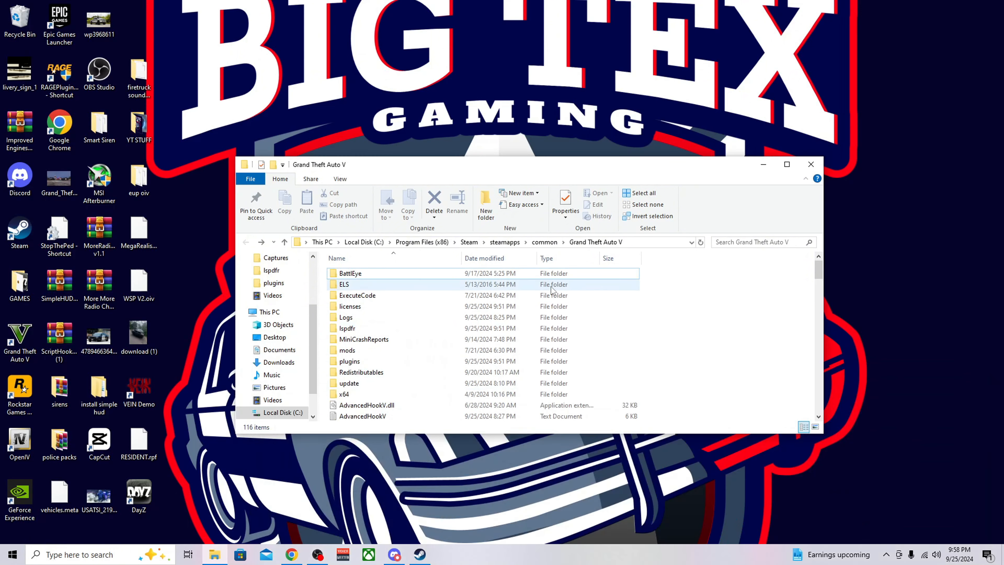
- Check the contents of the ELS folder in the game directory, return to the Grand Theft Auto V folder and minimise it
double_click(536, 286)
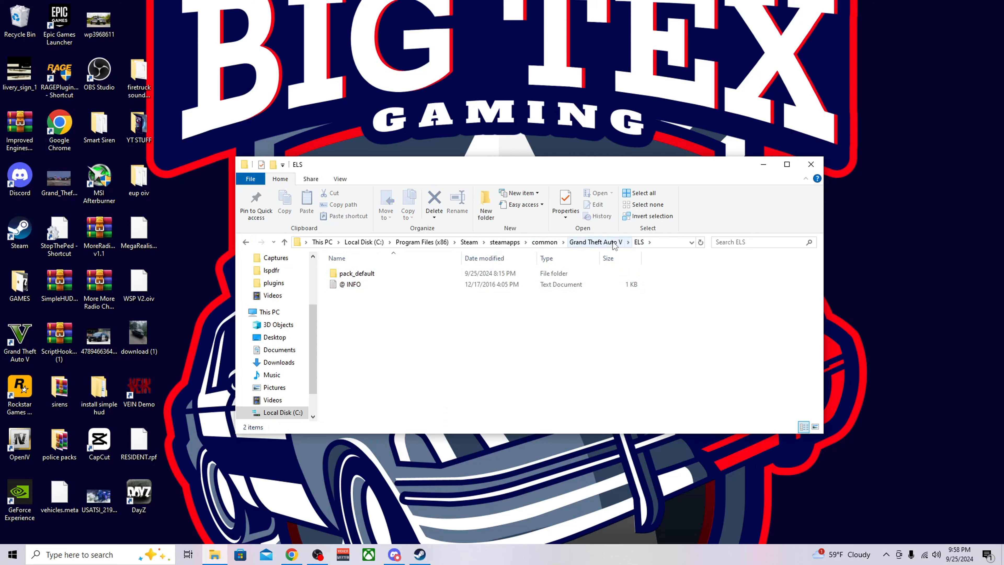
click(604, 241)
click(763, 165)
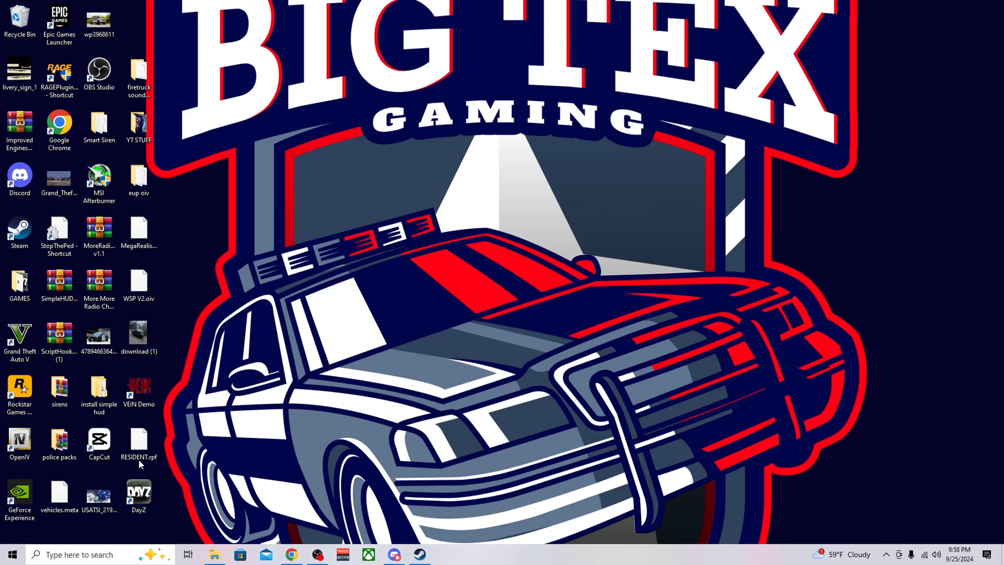
- Switch to the browser's LAPD Mega Pack page, review its included vehicles, download LAPD-LSPD Mega Pack.zip and minimise the browser
click(292, 554)
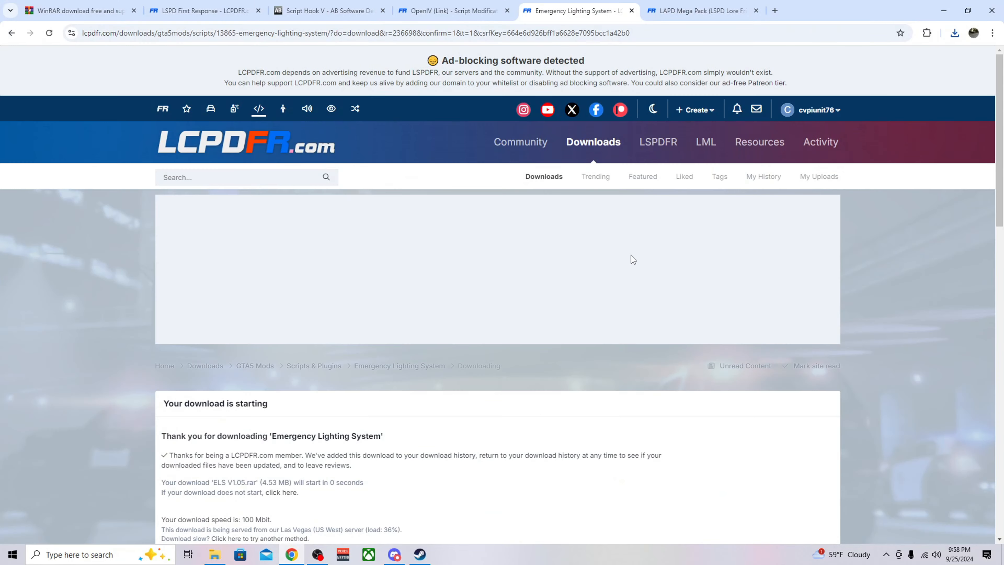
click(650, 12)
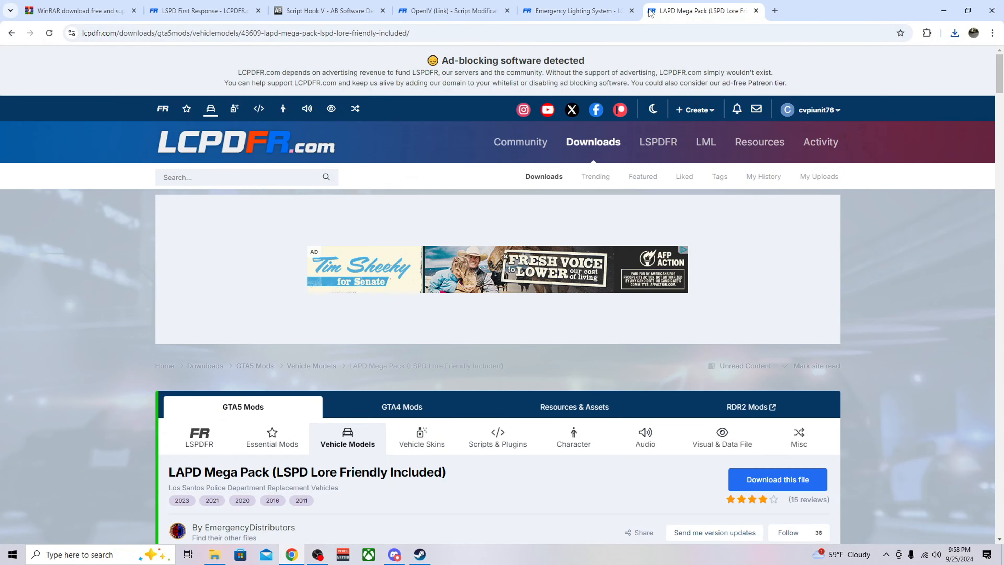
scroll(272, 261, down, 4)
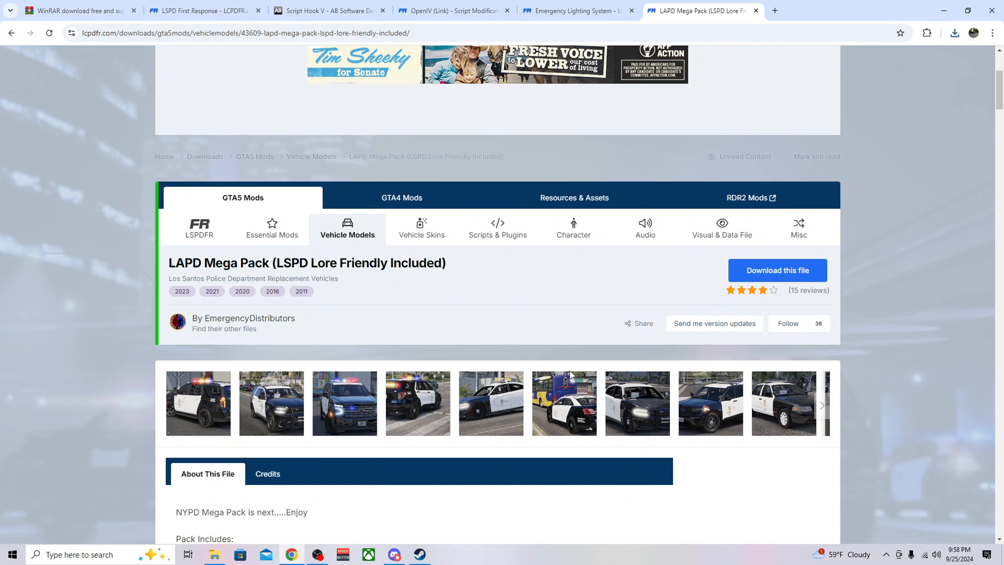
scroll(569, 371, down, 5)
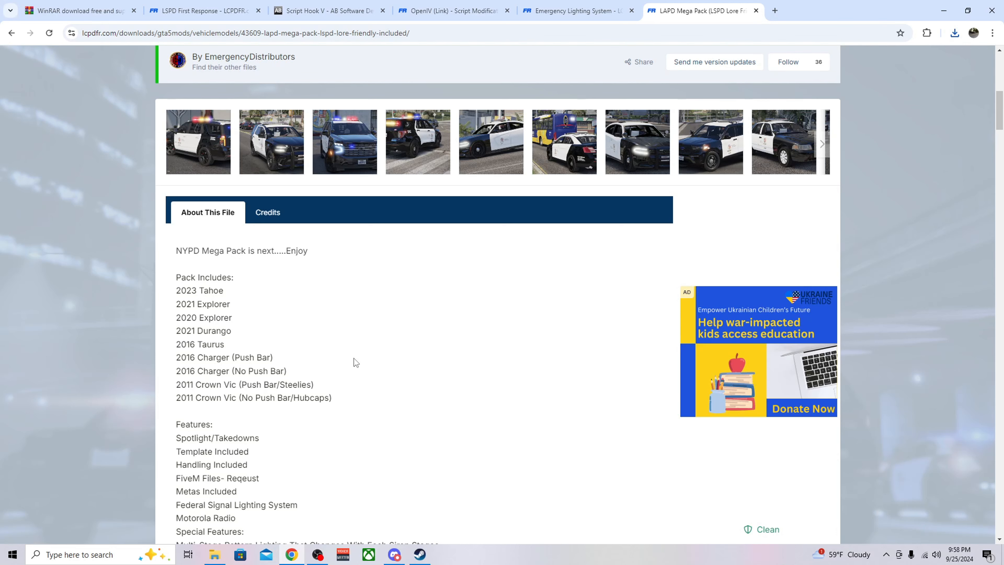
scroll(391, 374, up, 8)
scroll(492, 354, down, 4)
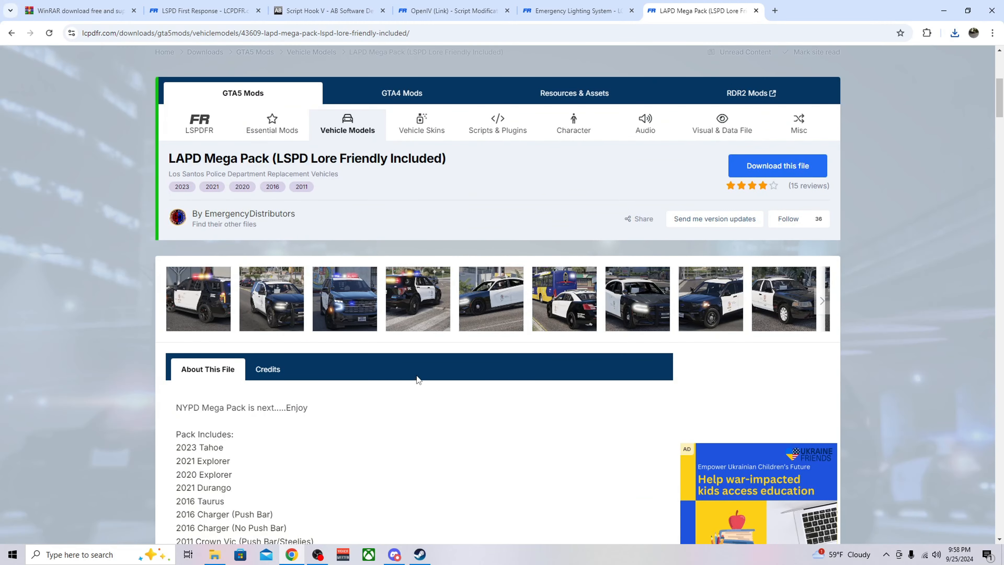
scroll(419, 379, down, 3)
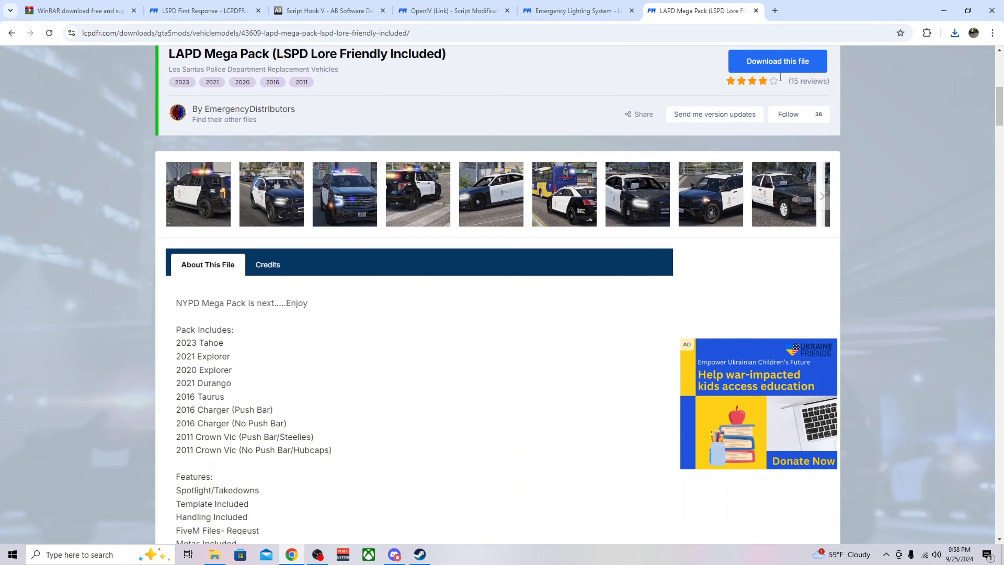
click(777, 65)
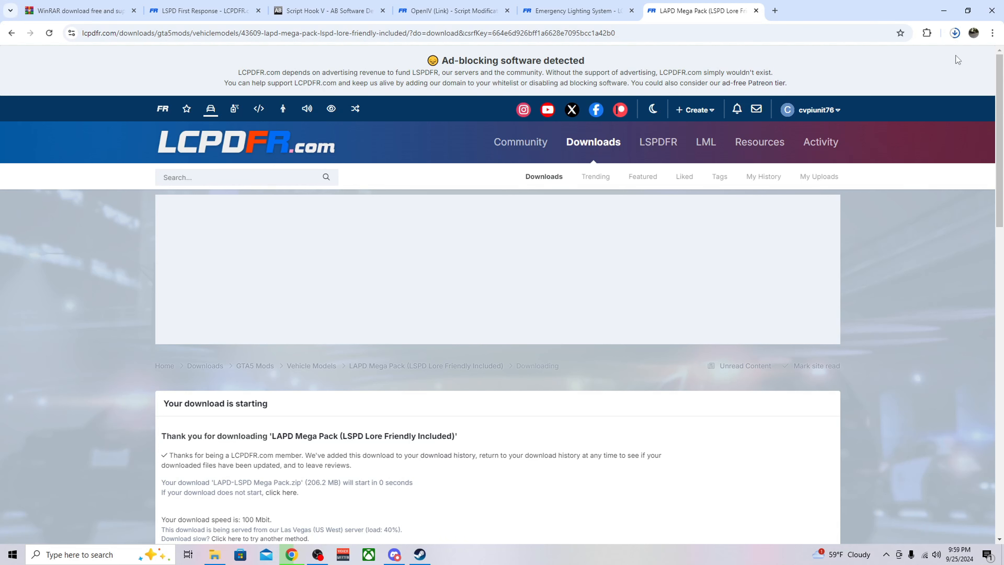
click(943, 11)
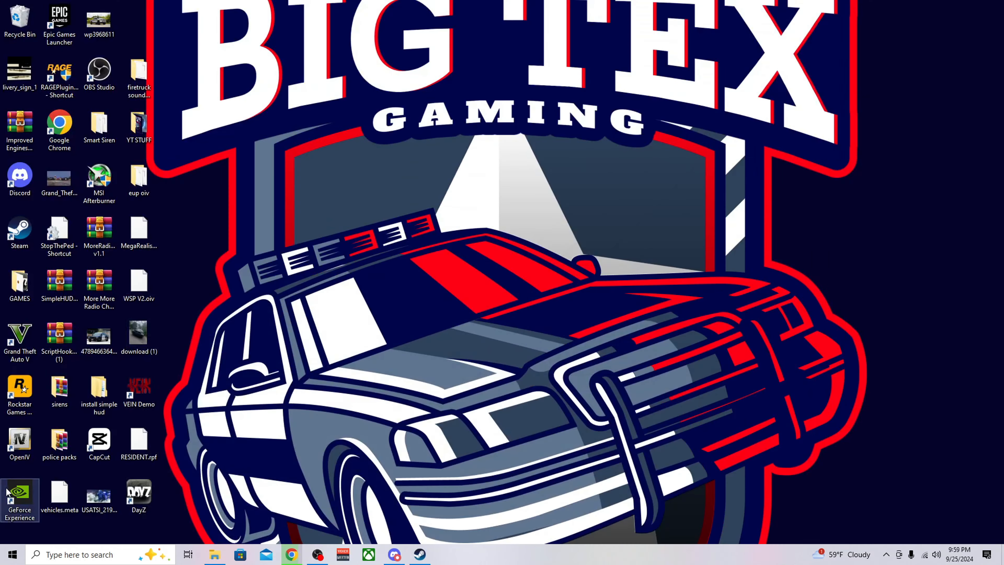
- Start OpenIV for the Windows version of Grand Theft Auto V and enable edit mode, accepting that changes save automatically
click(14, 445)
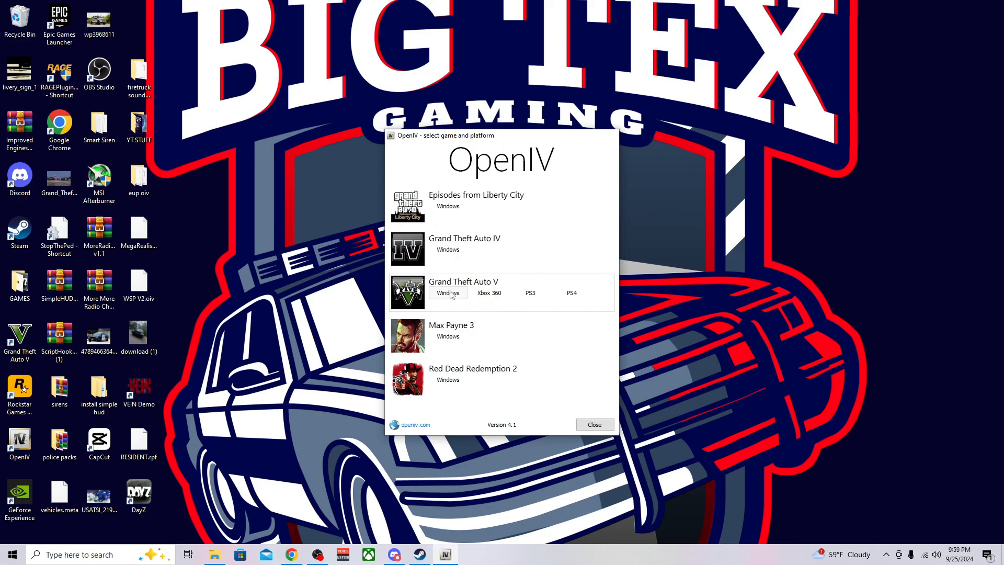
click(448, 292)
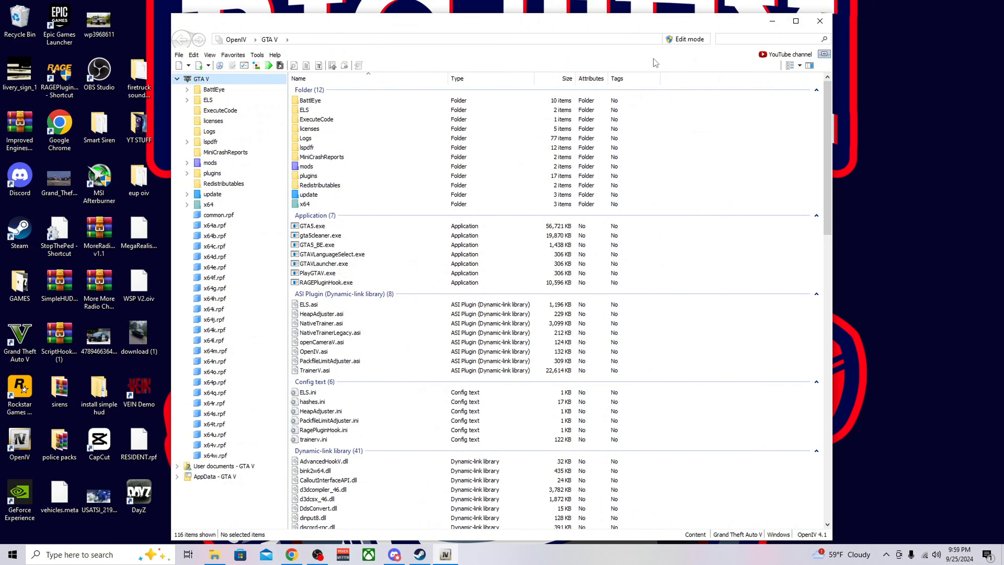
click(686, 40)
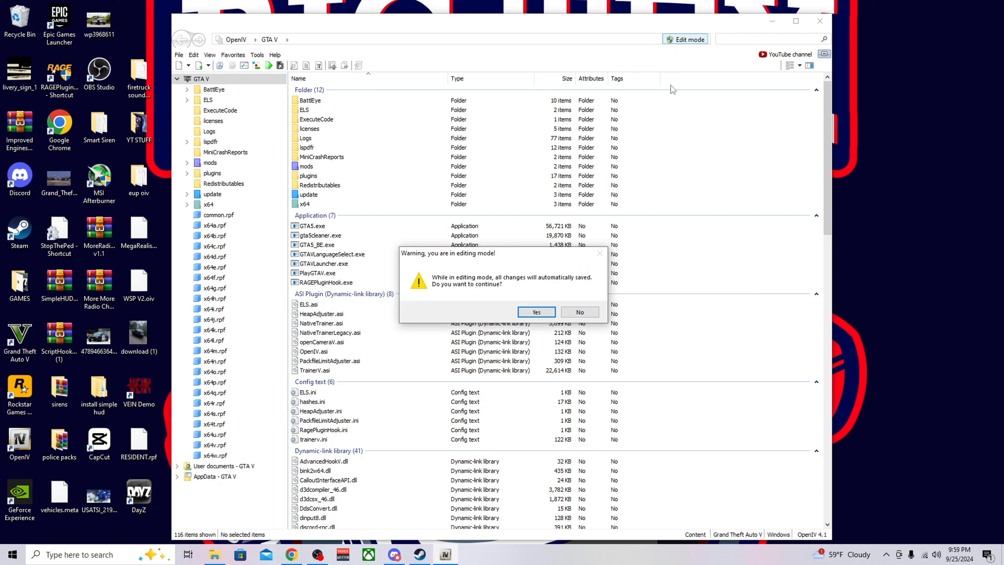
click(536, 313)
- Go to the favourite vehicles.rpf archive under mods, update, x64, dlcpacks, patchday25ng, dlc.rpf, x64, levels, gta5
click(250, 55)
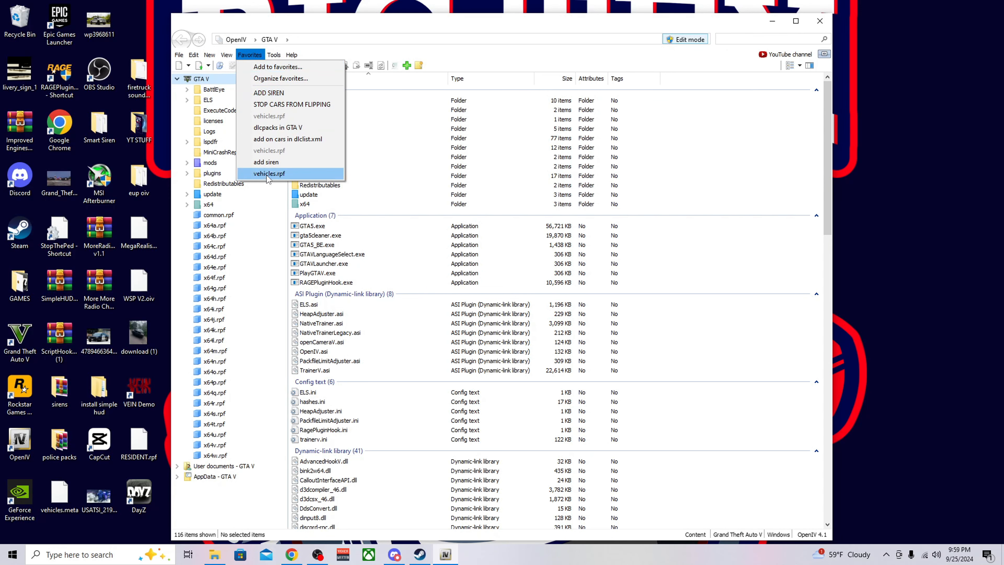
click(272, 174)
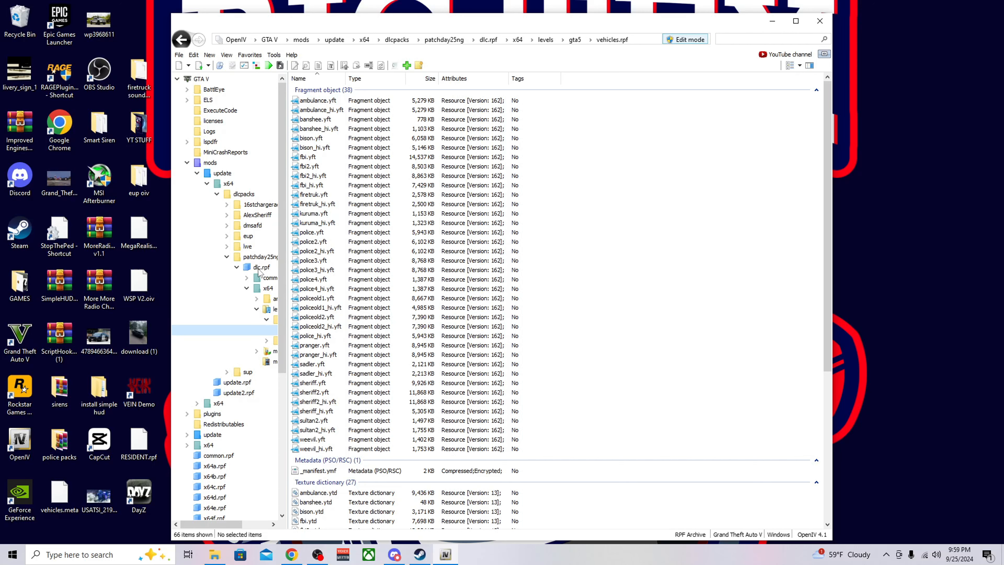
right_click(264, 295)
click(193, 303)
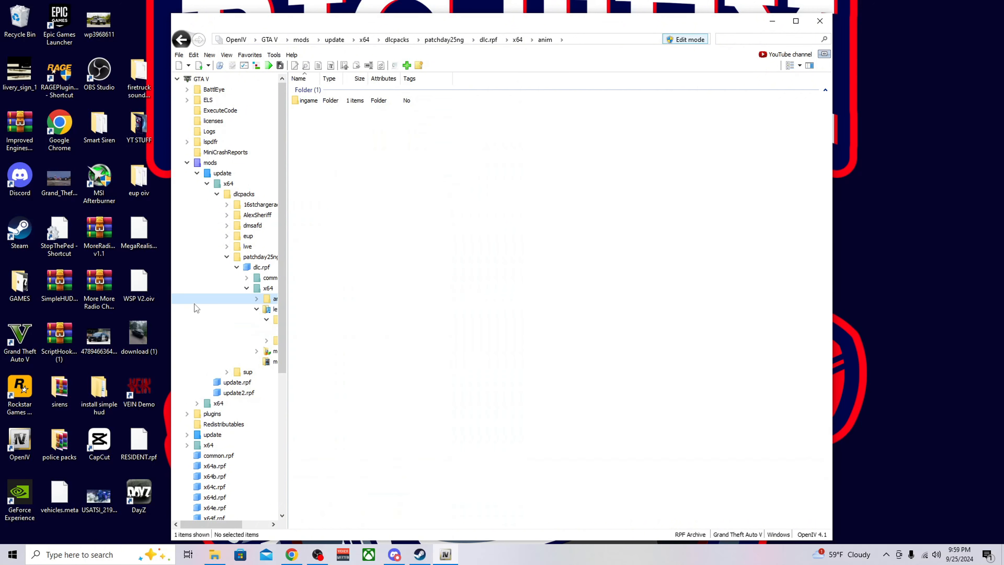
click(261, 55)
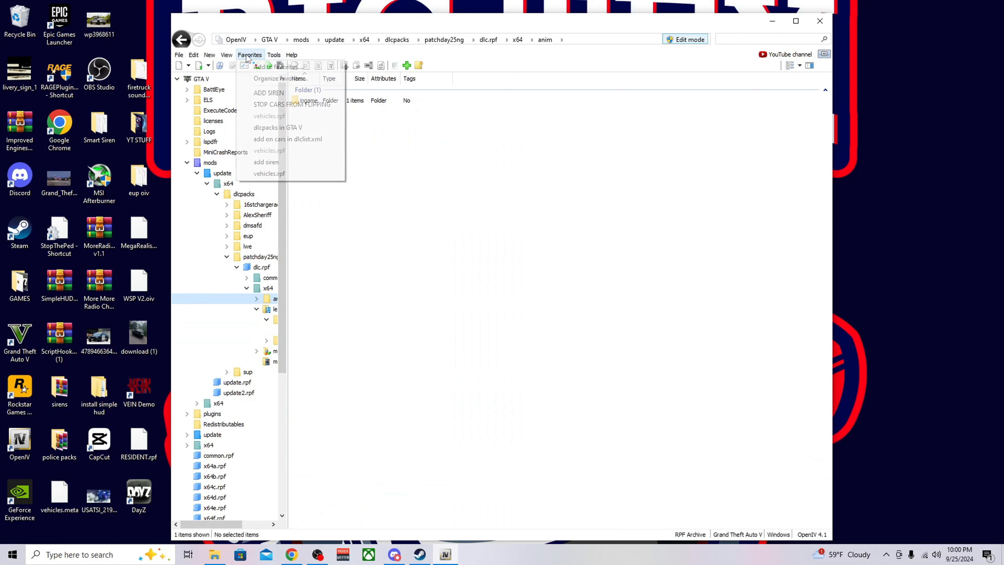
click(291, 173)
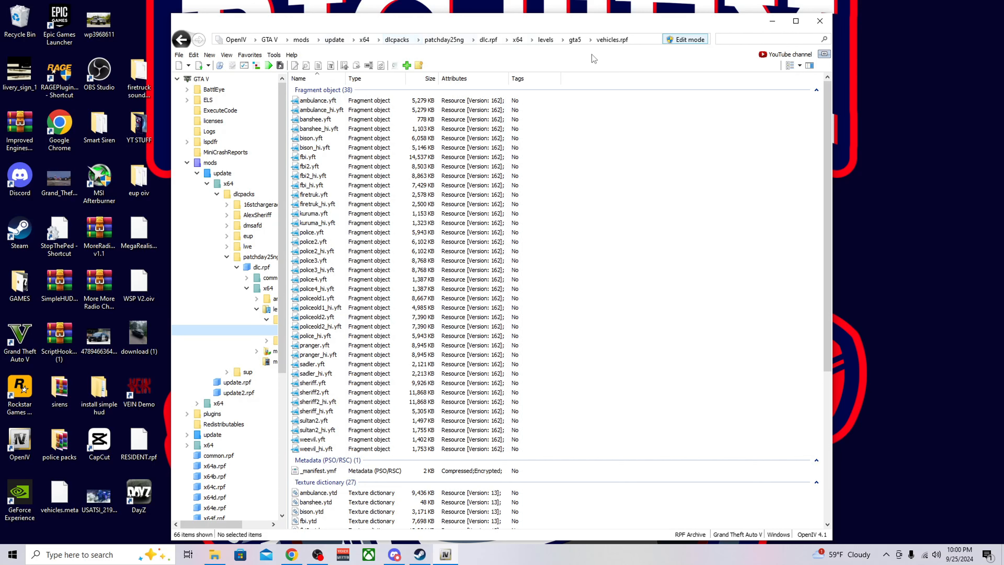
click(250, 55)
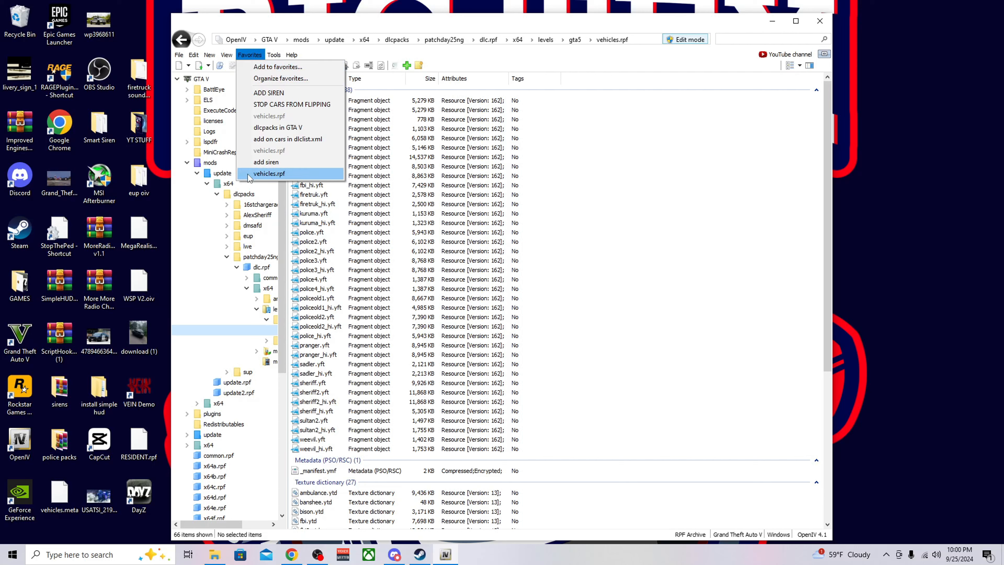
click(617, 73)
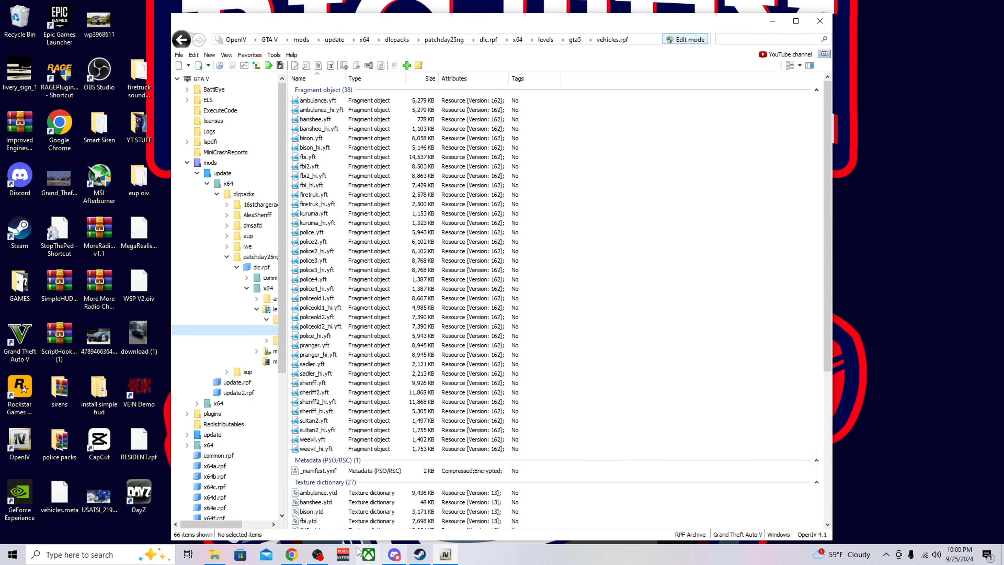
- Open the downloaded LAPD-LSPD Mega Pack archive from the browser, place it over the OpenIV window and enter its LAPD Mega Pack folder
click(292, 554)
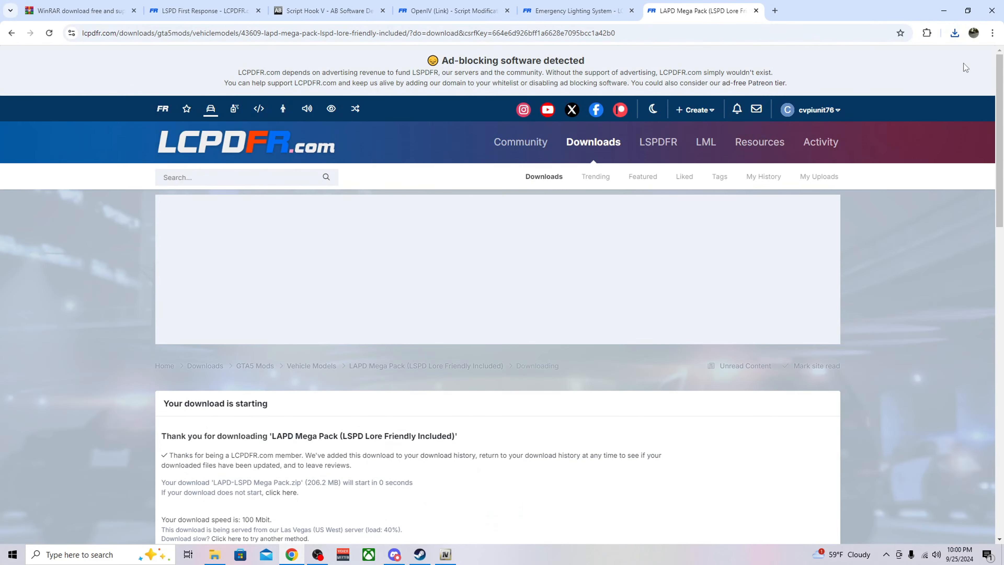
click(955, 34)
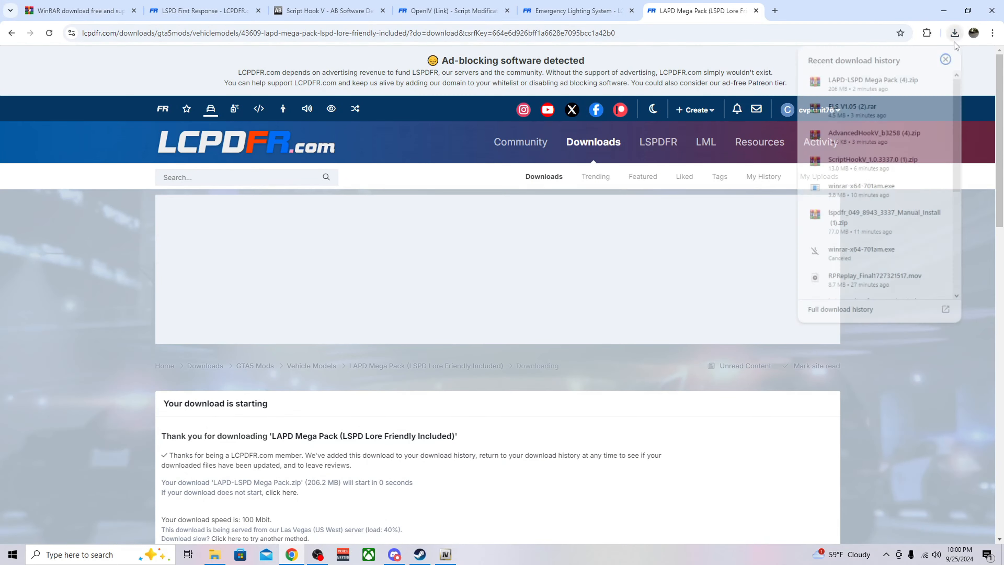
click(851, 81)
click(704, 98)
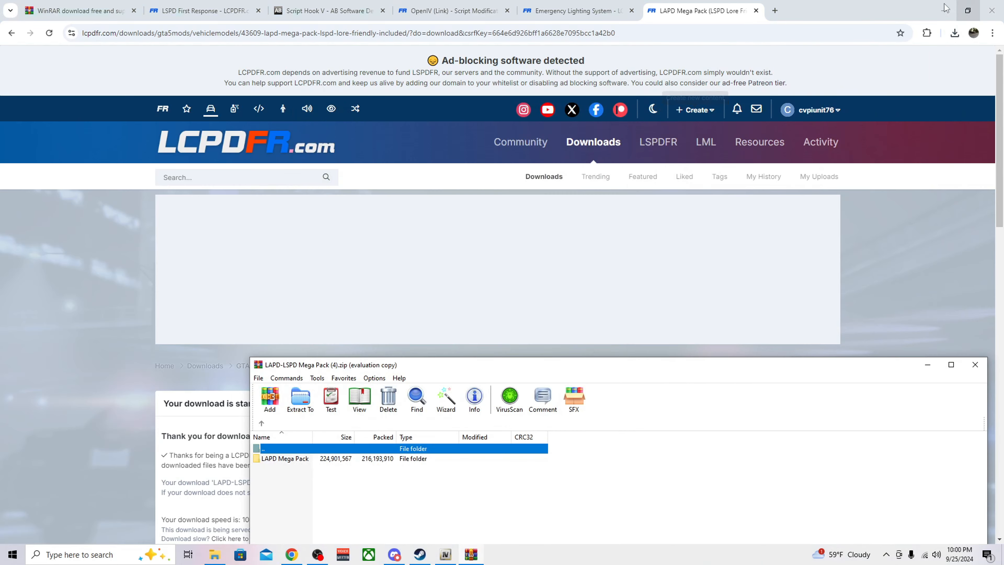
click(945, 8)
drag(596, 374, 562, 280)
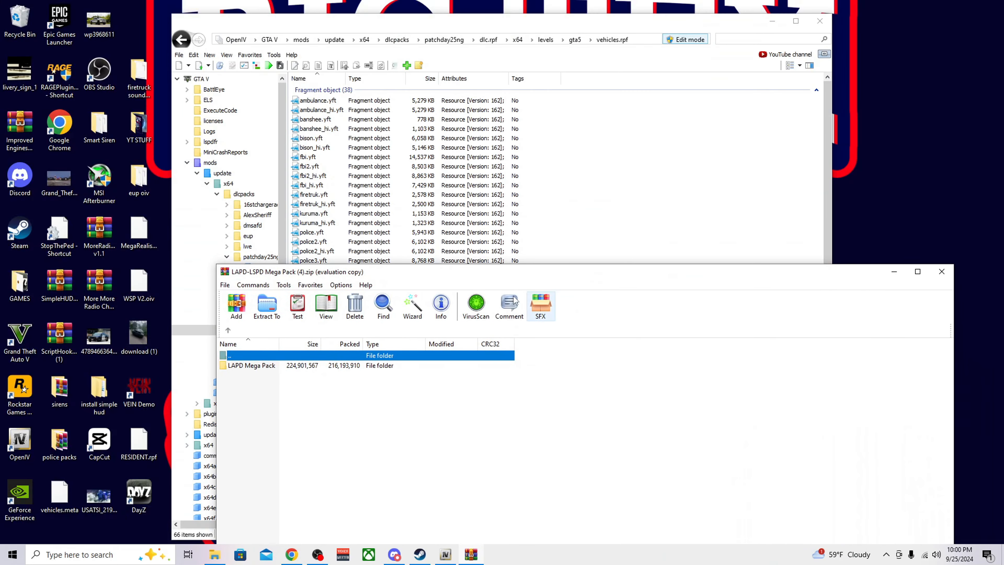
double_click(294, 367)
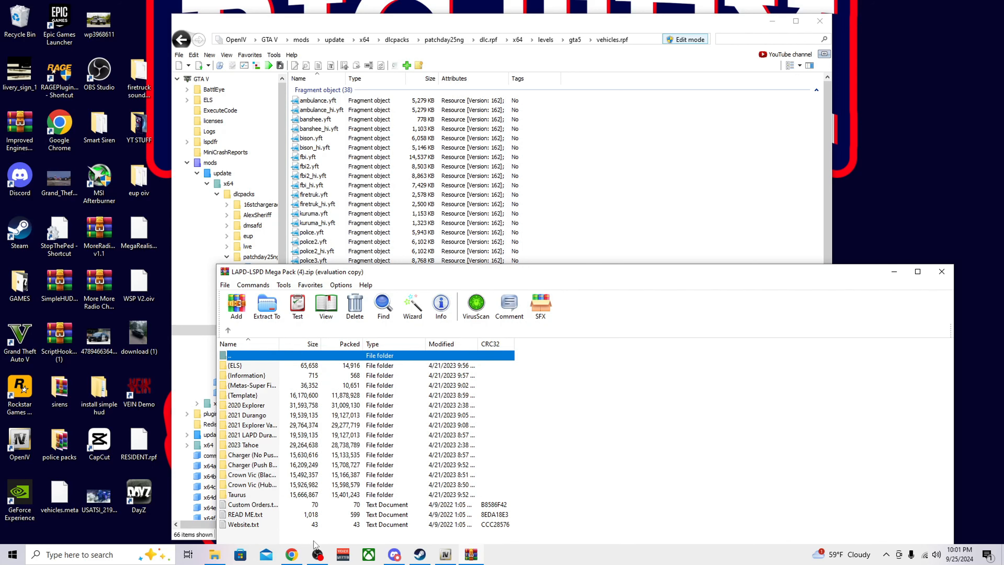
- Return to the LAPD Mega Pack web page to check its vehicle list, then minimise the browser
click(295, 554)
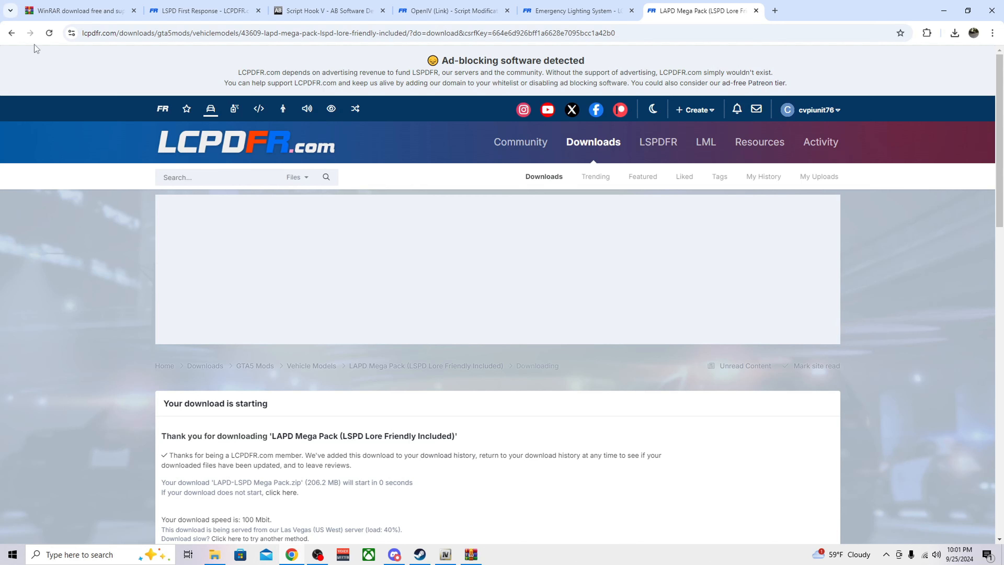
click(11, 33)
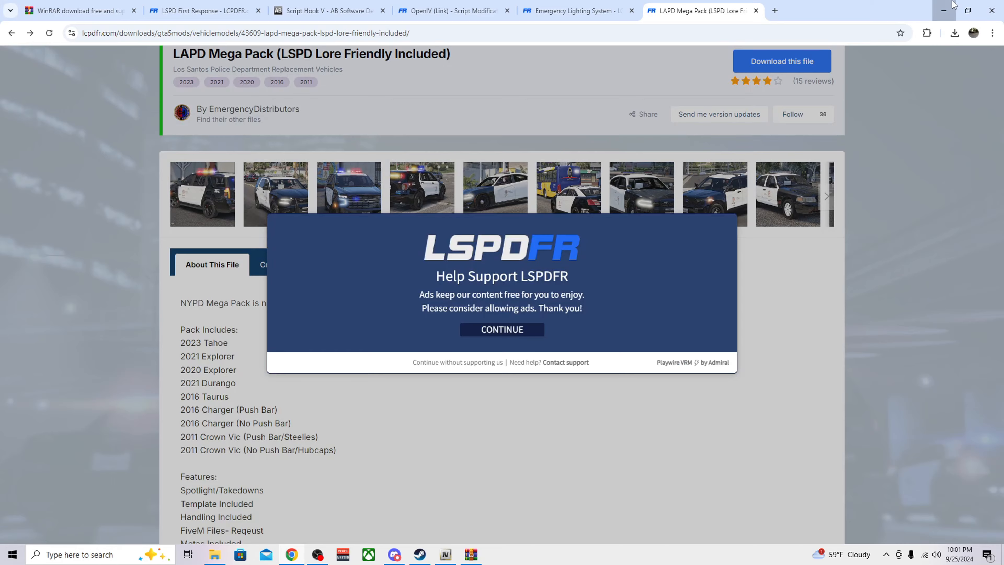
click(953, 5)
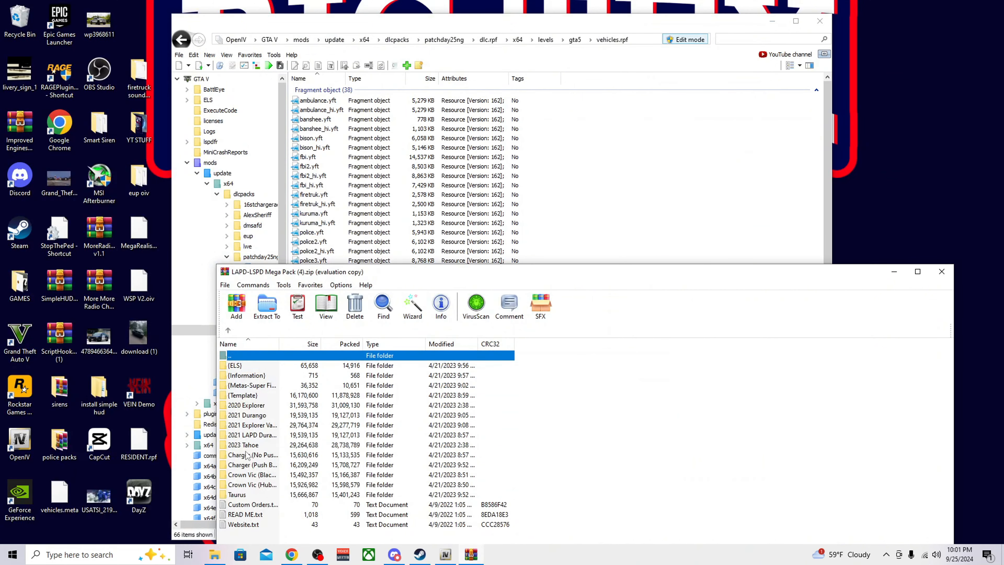
- Open the Crown Vic hubcaps folder in the archive and select police.yft, police.ytd and police_hi.yft
click(253, 486)
double_click(253, 486)
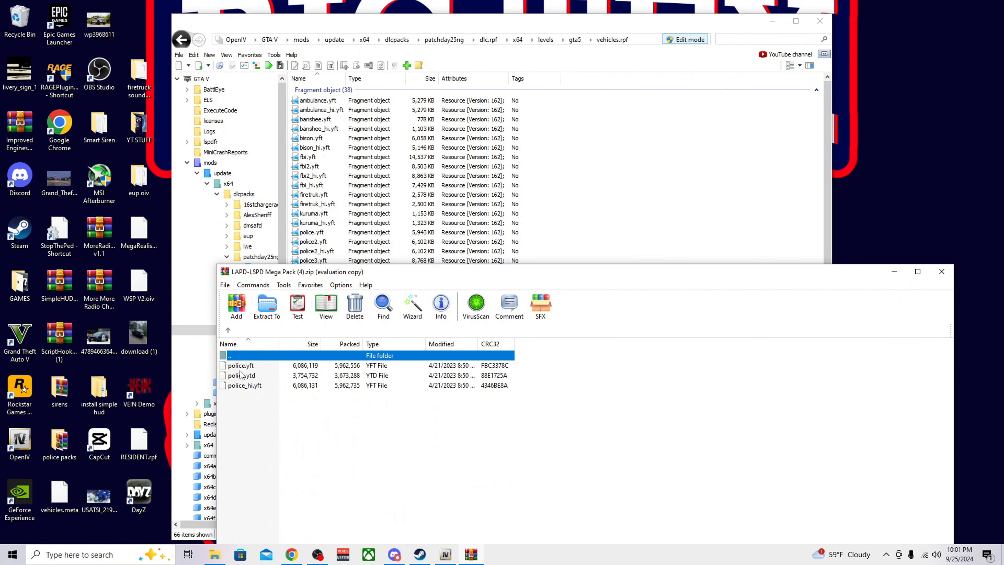
double_click(223, 358)
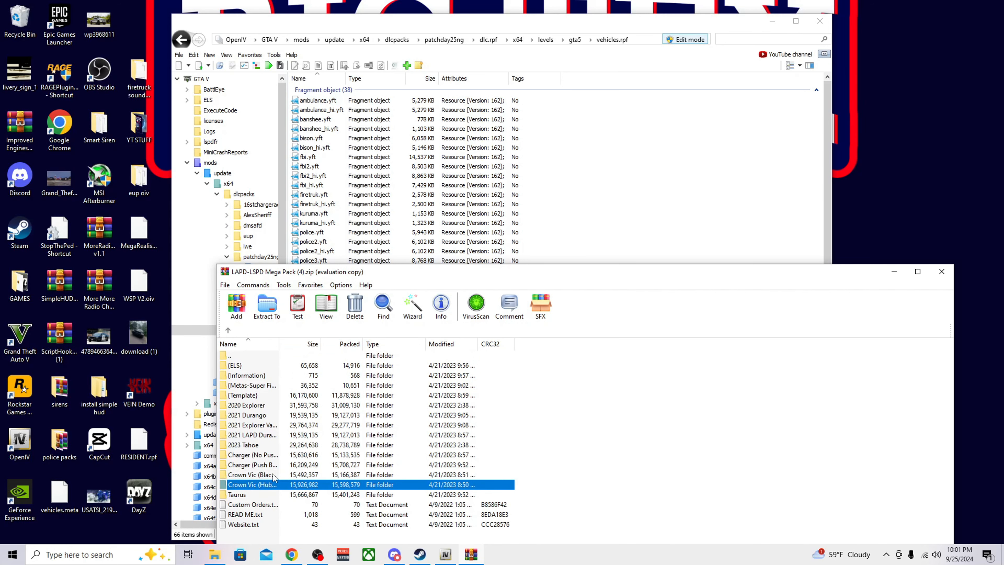
double_click(253, 484)
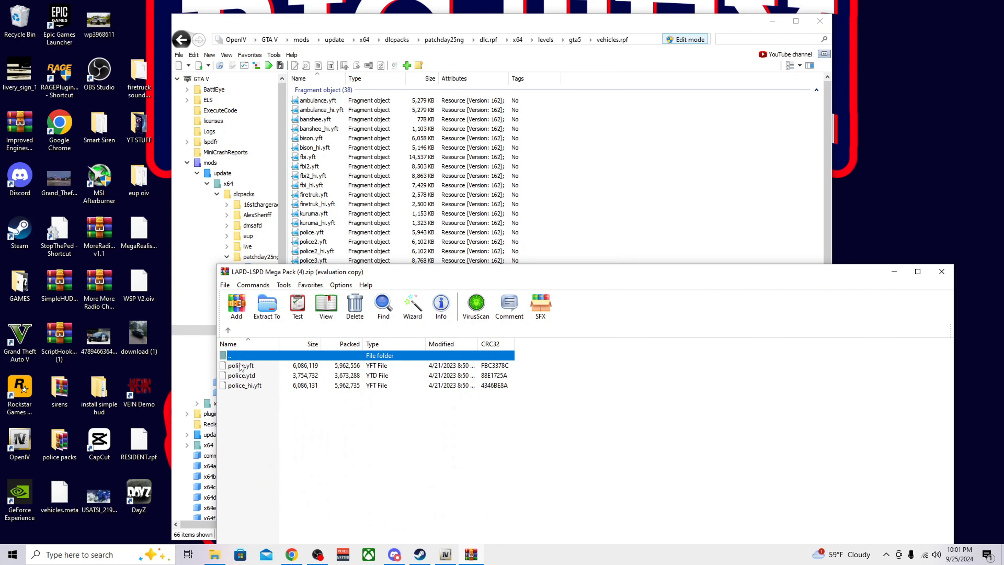
drag(244, 411, 725, 213)
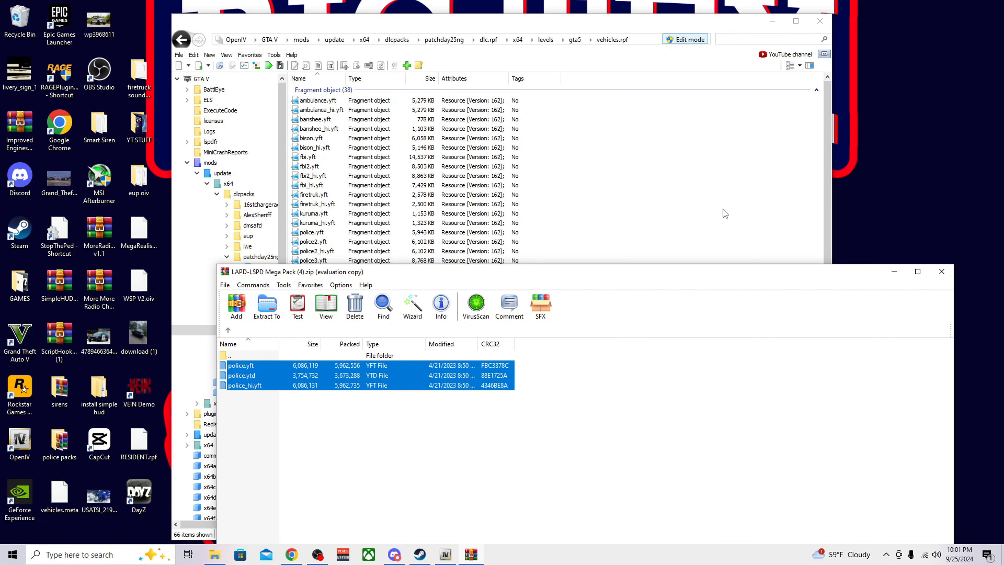
- Minimise the archive, inspect the police.yft model from the side in OpenIV, and return to the archive's LAPD Mega Pack folder
click(889, 273)
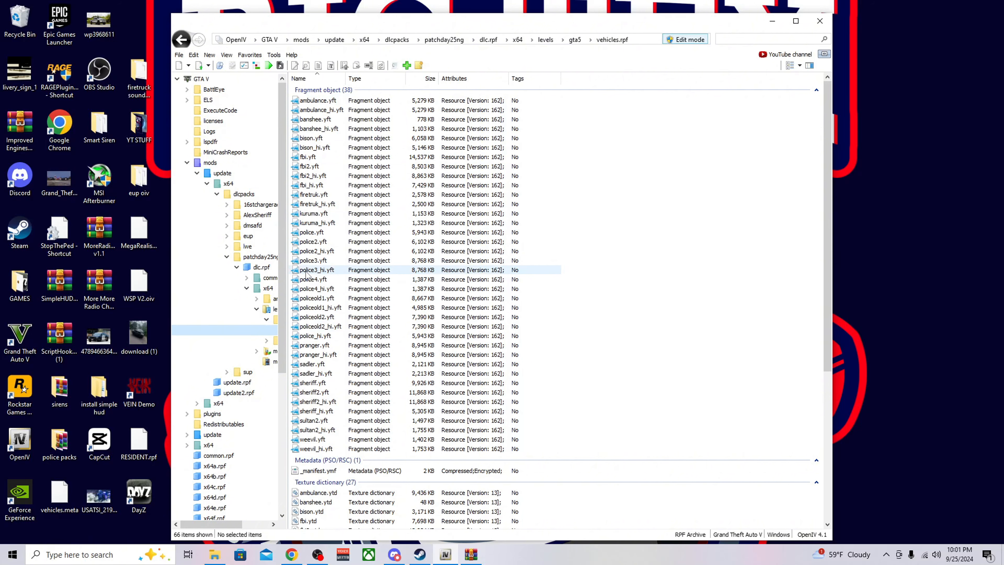
click(316, 233)
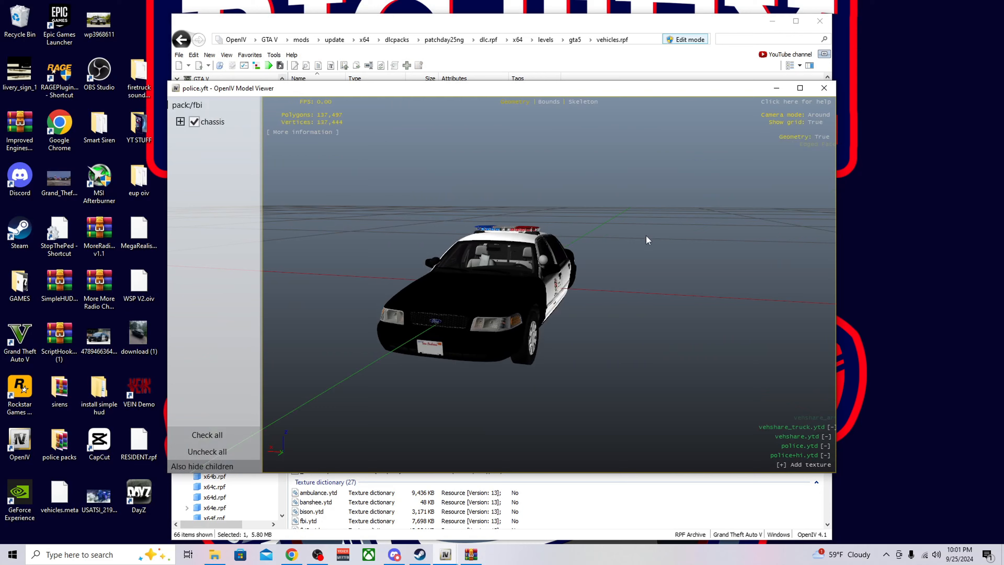
drag(647, 239, 513, 264)
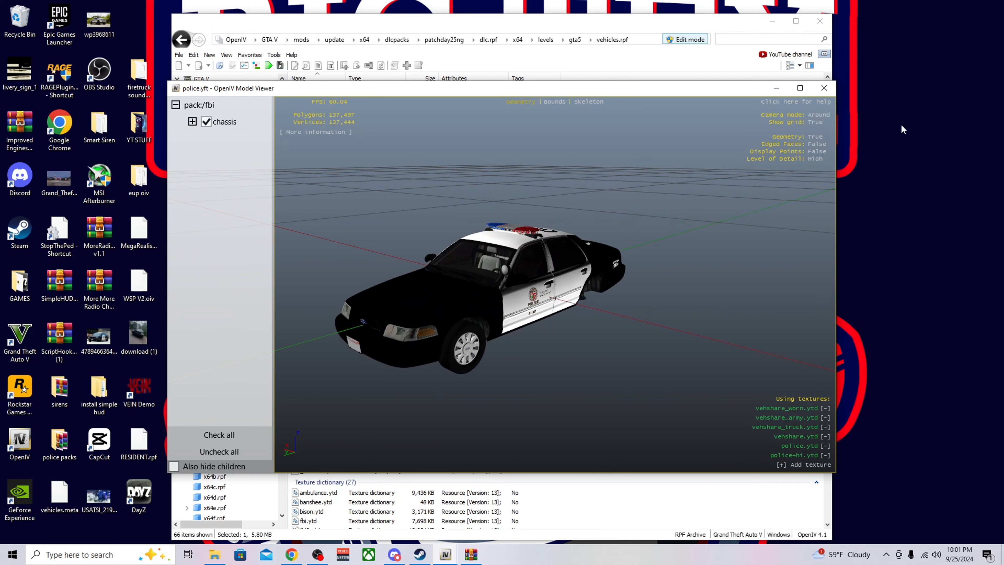
click(824, 88)
click(471, 554)
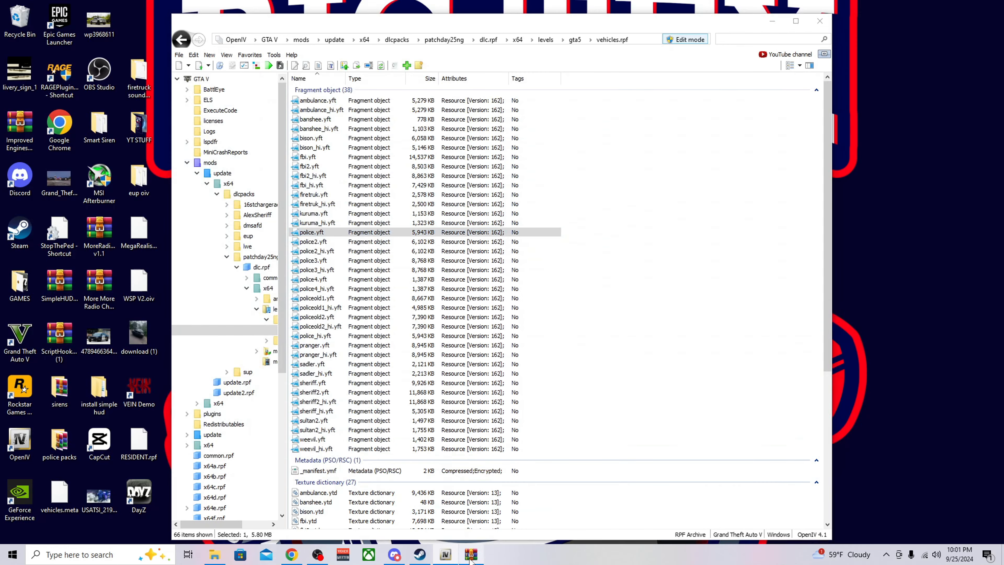
double_click(230, 355)
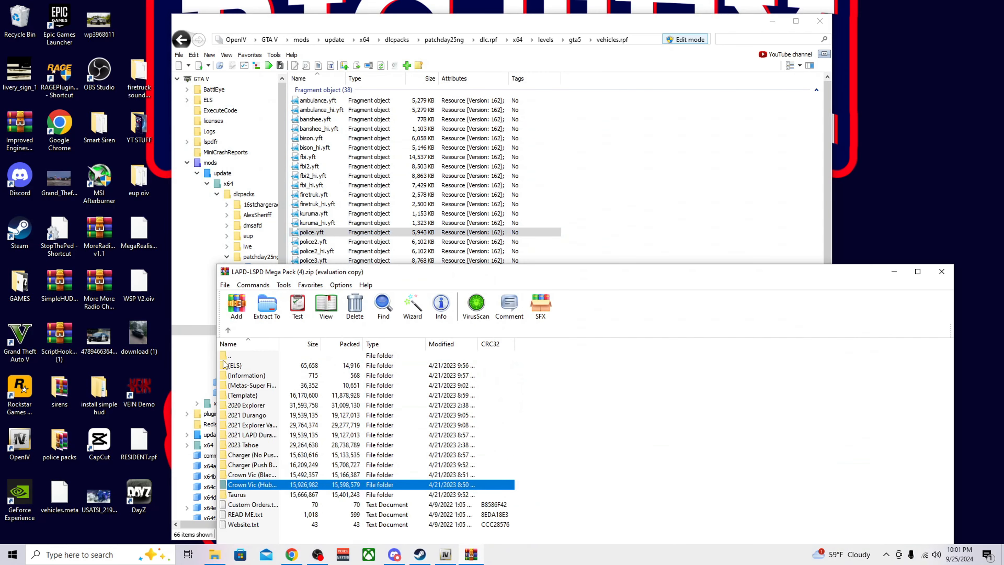
- Open the Charger folder without push bar in the archive, then inspect the police2.yft model in OpenIV and return to the archive
double_click(243, 455)
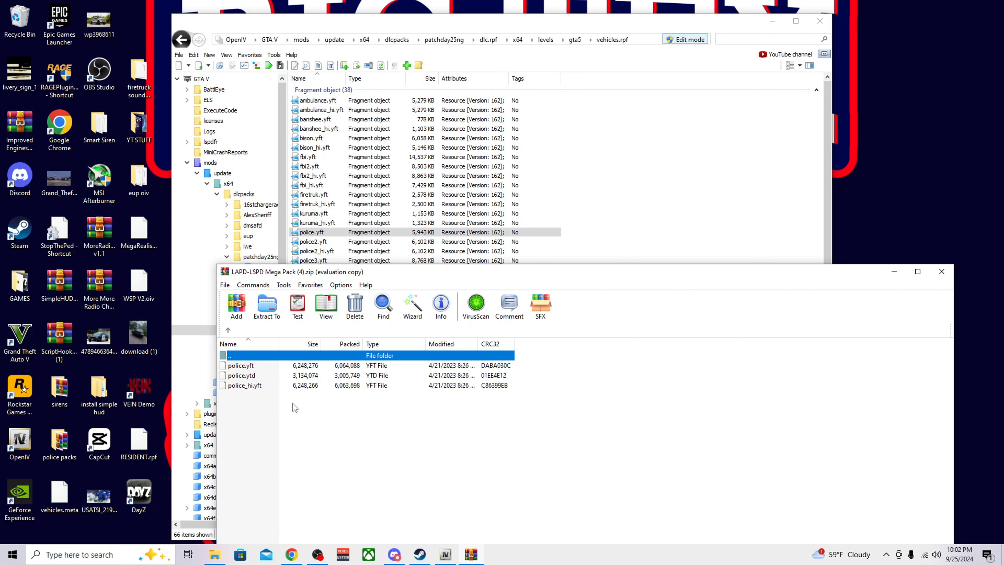
click(895, 272)
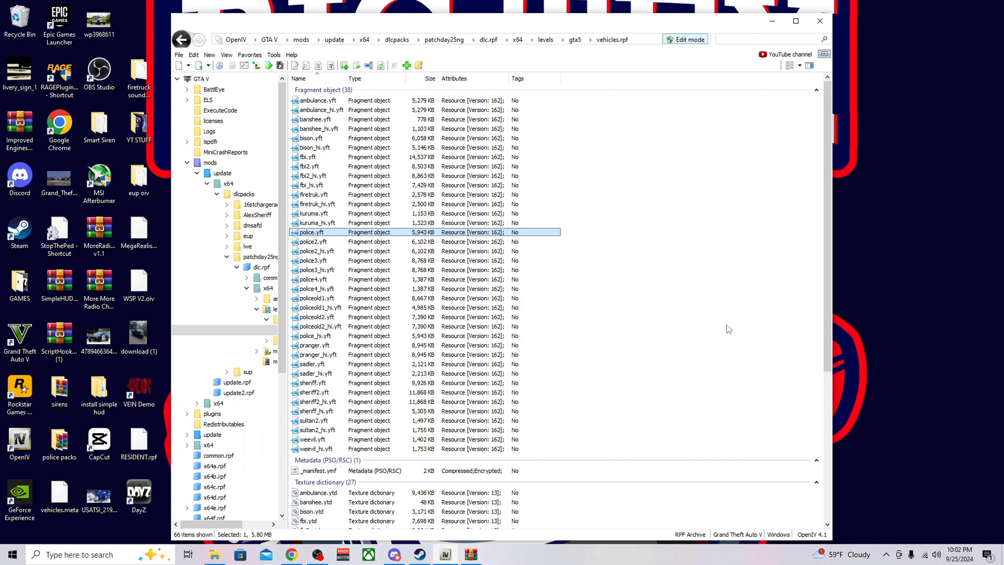
click(408, 242)
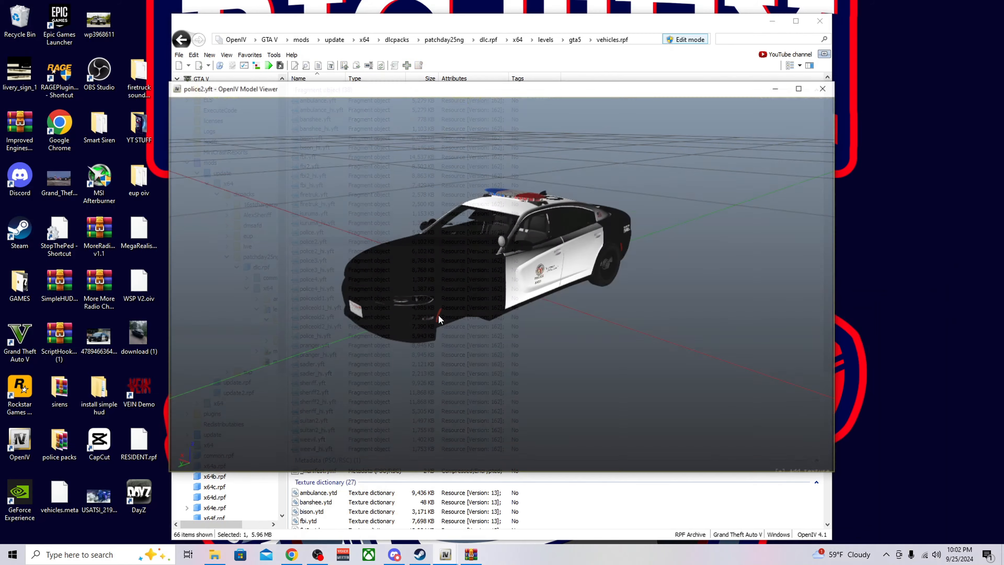
drag(489, 259, 850, 150)
click(824, 88)
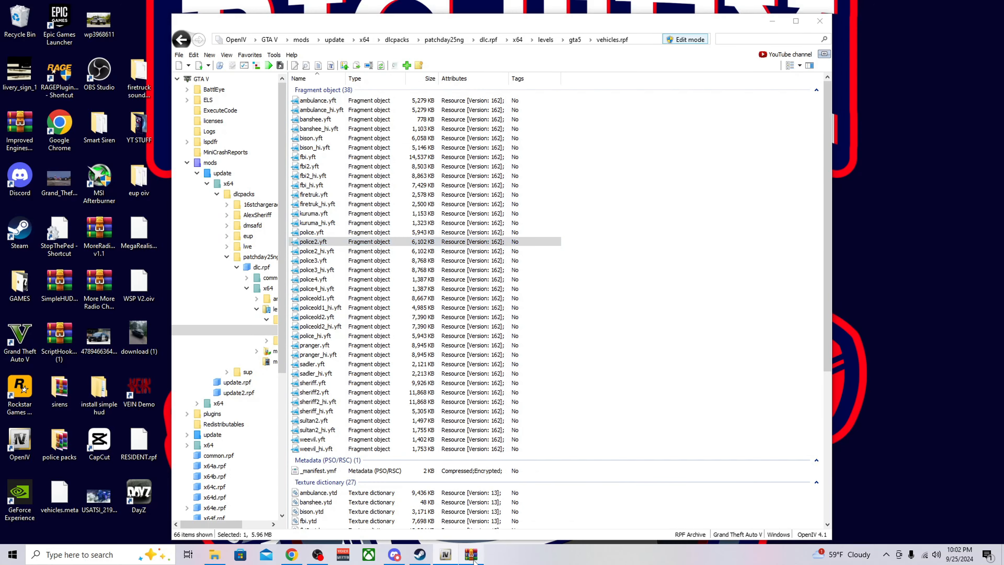
click(473, 558)
- Rename police.yft in the Charger folder of the archive as police2.yft
click(235, 368)
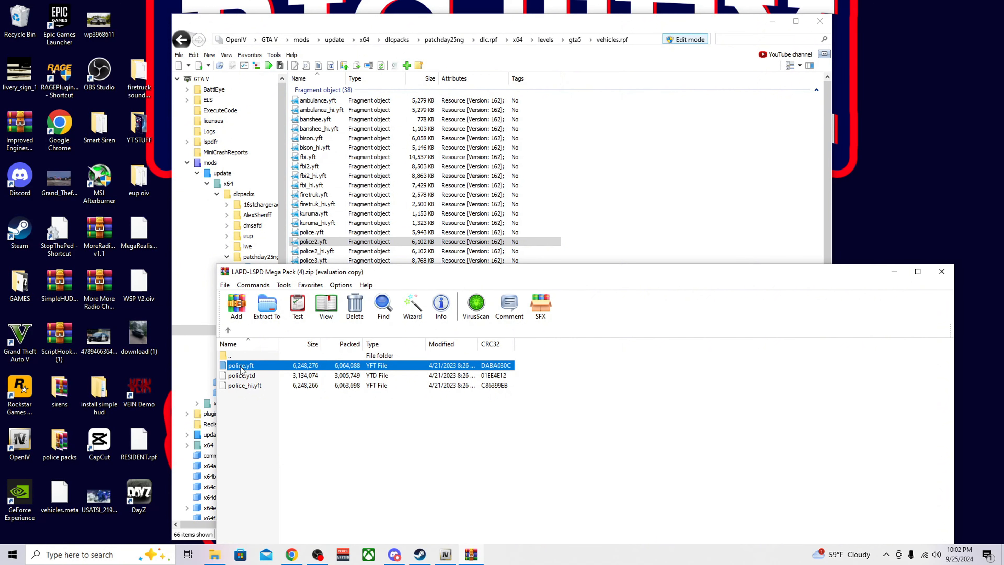
click(242, 367)
key(Right)
text(2)
key(Return)
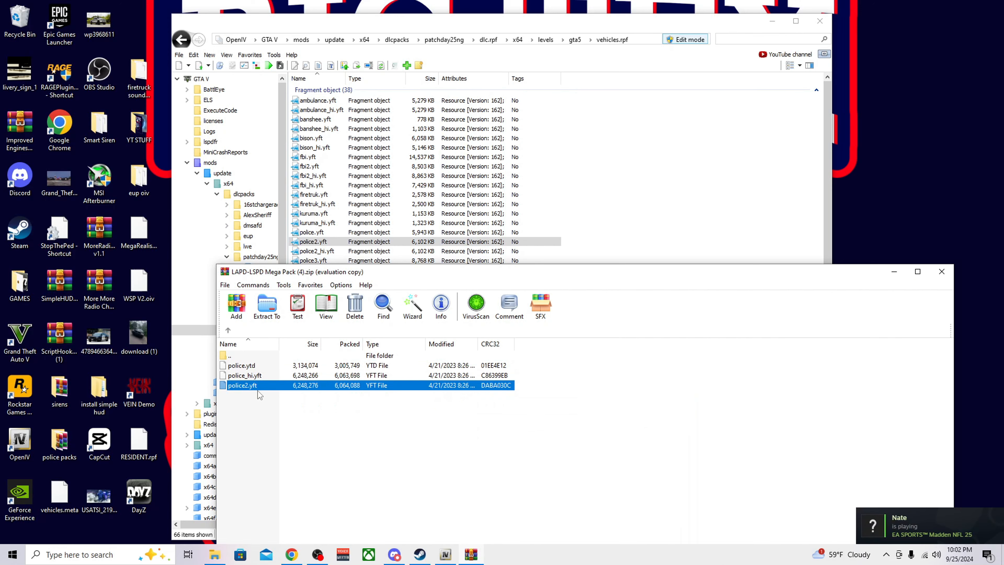
- Rename police_hi.yft in the Charger folder as police2_hi.yft
click(244, 379)
click(243, 379)
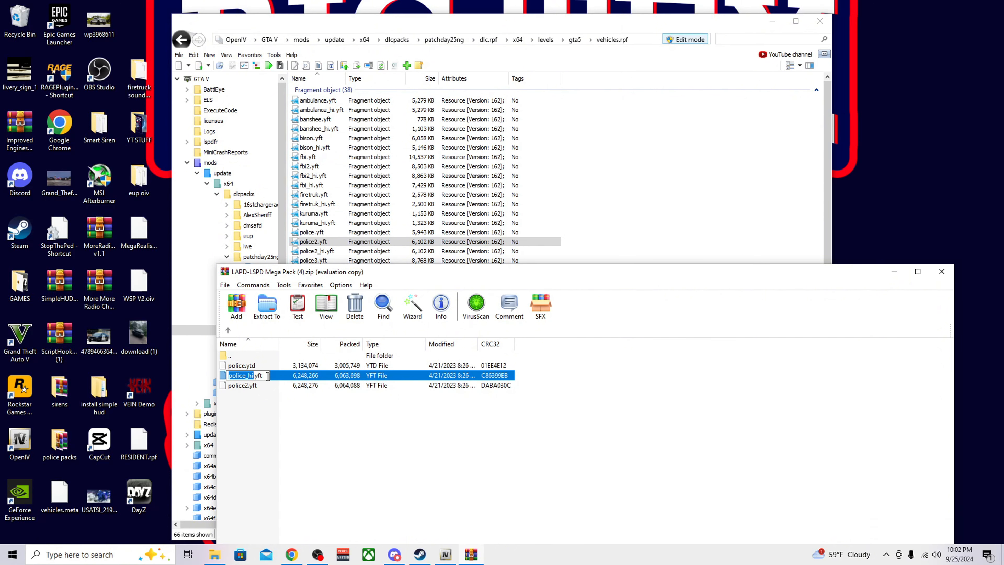
click(268, 376)
text(2)
key(Return)
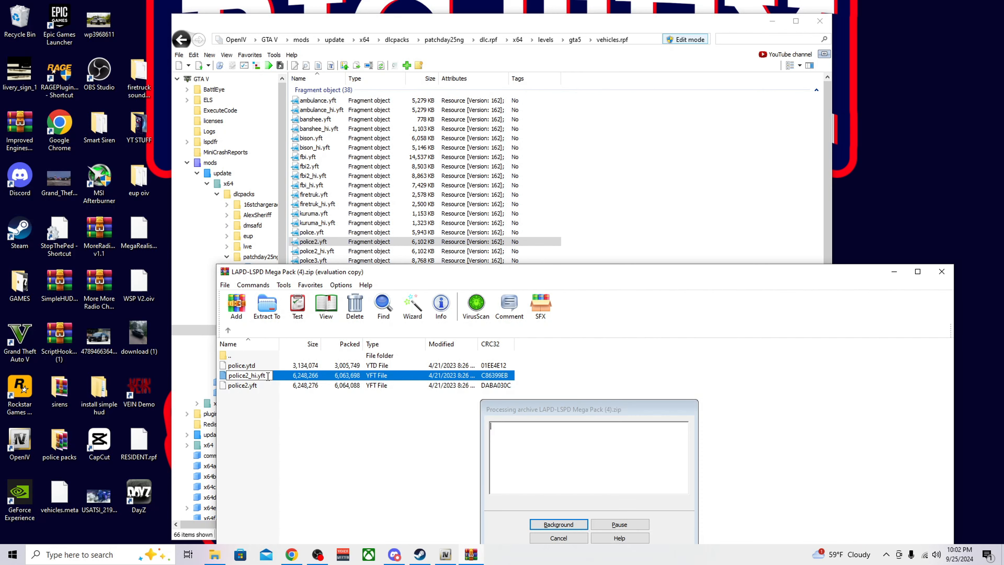
- Rename police.ytd in the Charger folder as police2.ytd and clear the selection
double_click(248, 366)
key(Escape)
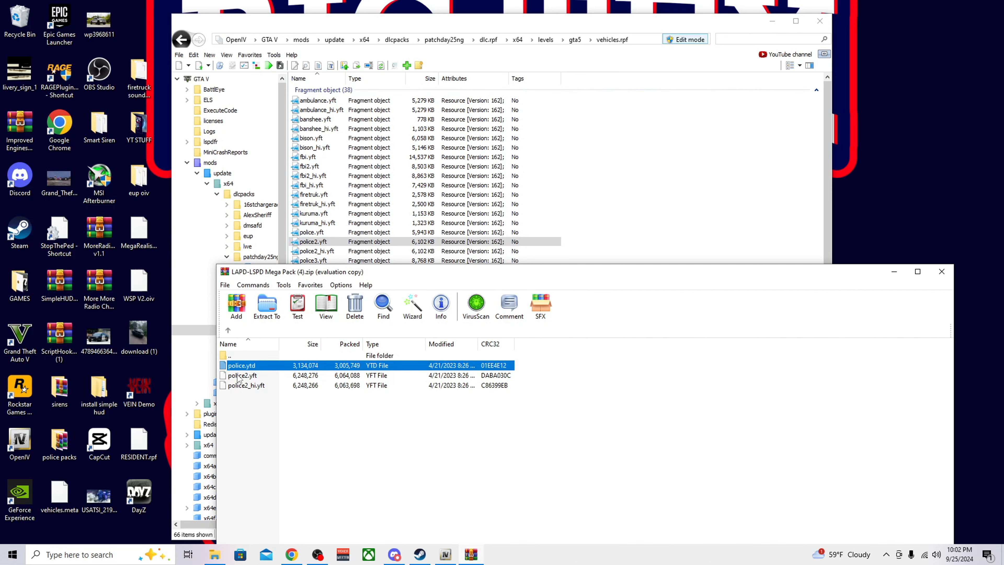
click(248, 366)
click(245, 367)
text(2)
key(Return)
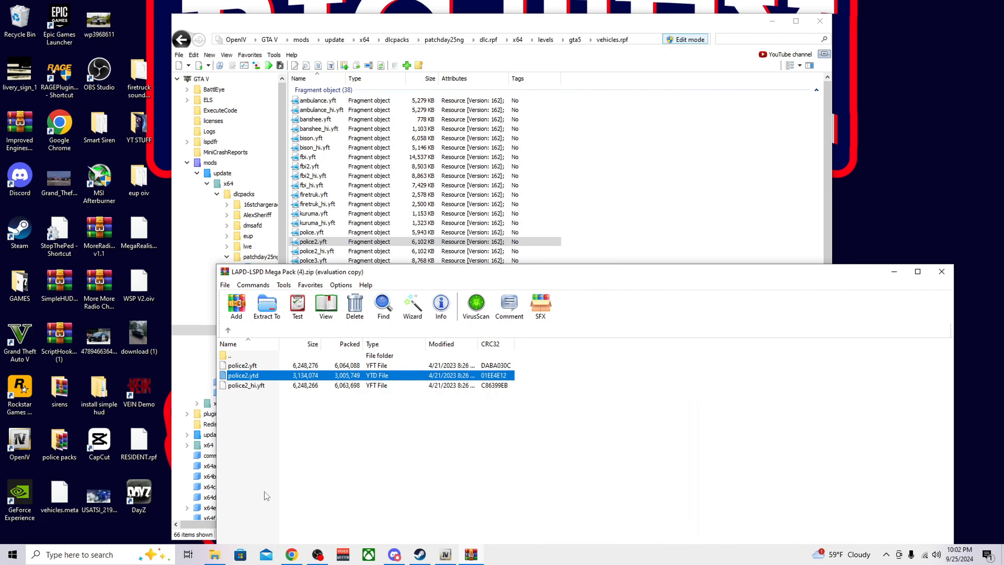
click(278, 429)
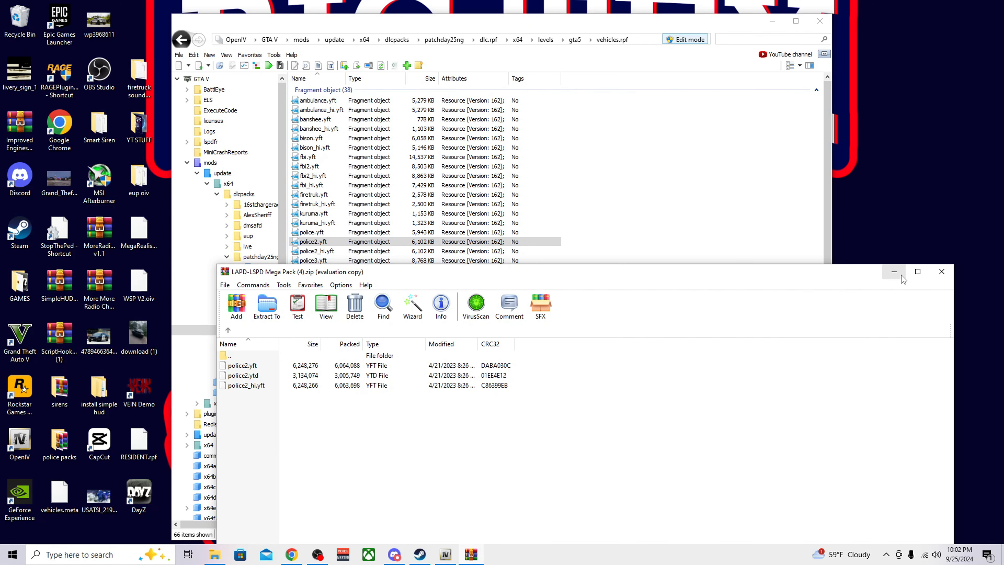
- Check the file names in the 2021 Explorer Valor and 2021 Durango folders, returning to the LAPD Mega Pack folder
double_click(229, 355)
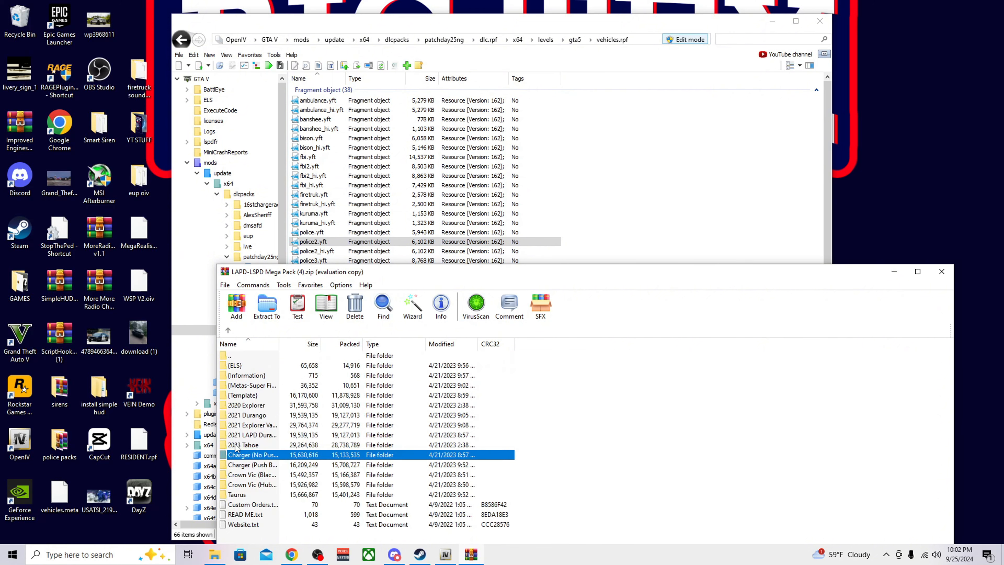
double_click(242, 427)
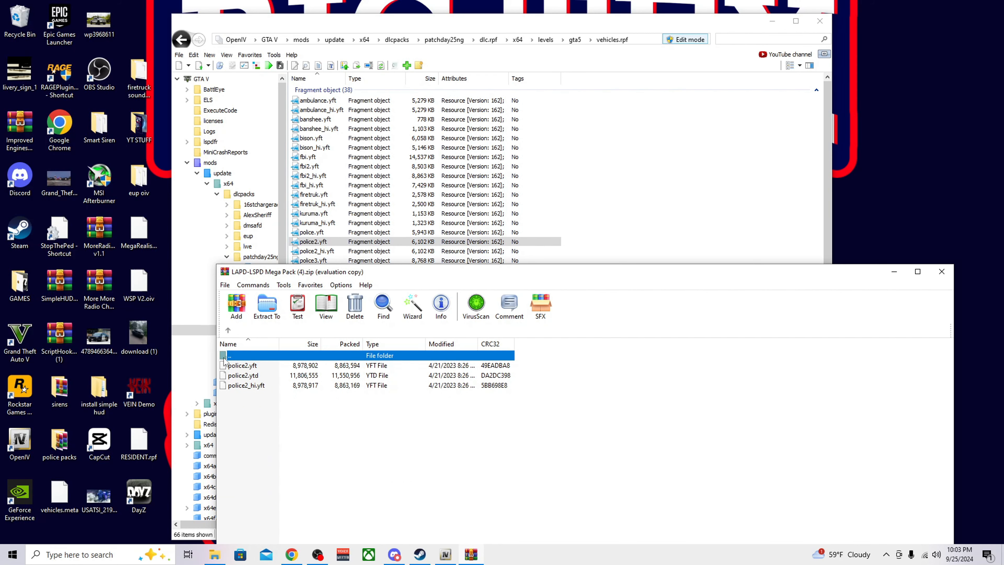
double_click(224, 359)
double_click(240, 415)
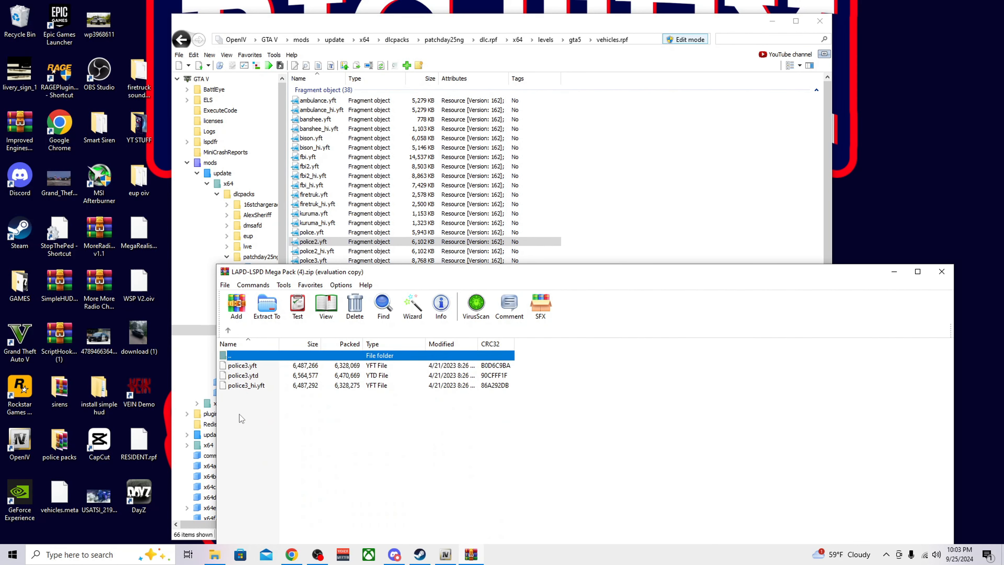
double_click(225, 358)
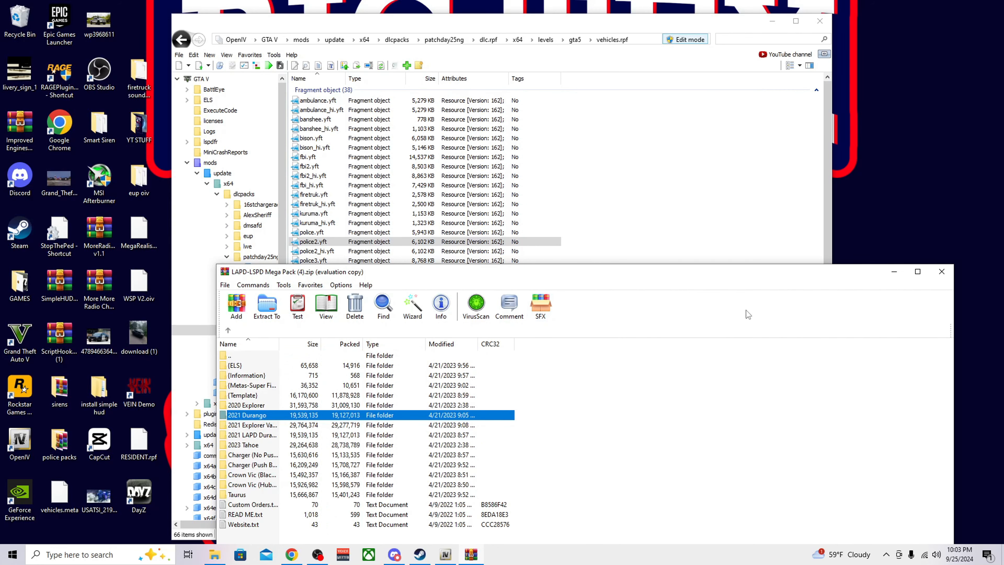
- Minimise the archive, inspect the police3.yft model in OpenIV's model viewer, and bring the archive back
click(894, 271)
click(361, 263)
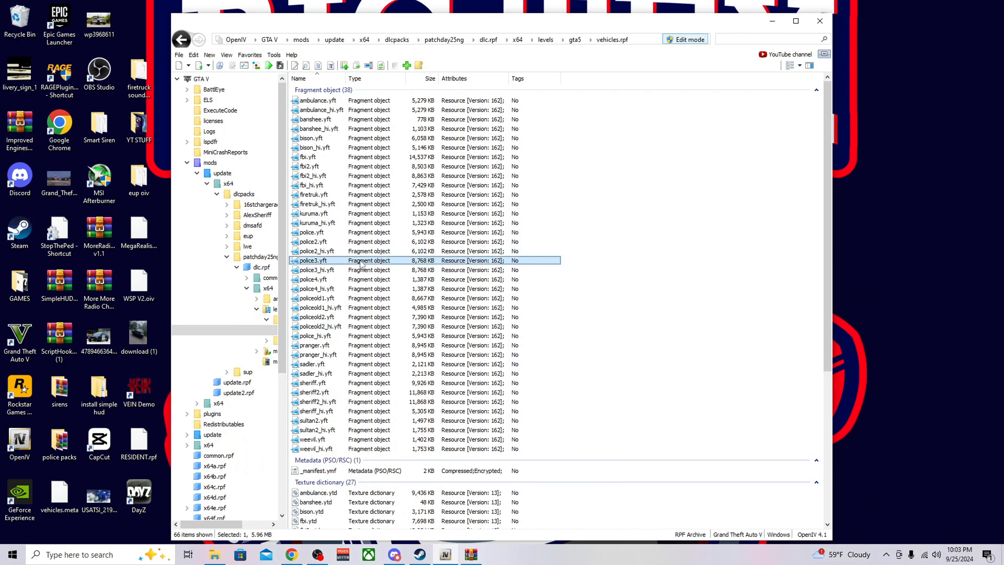
double_click(361, 261)
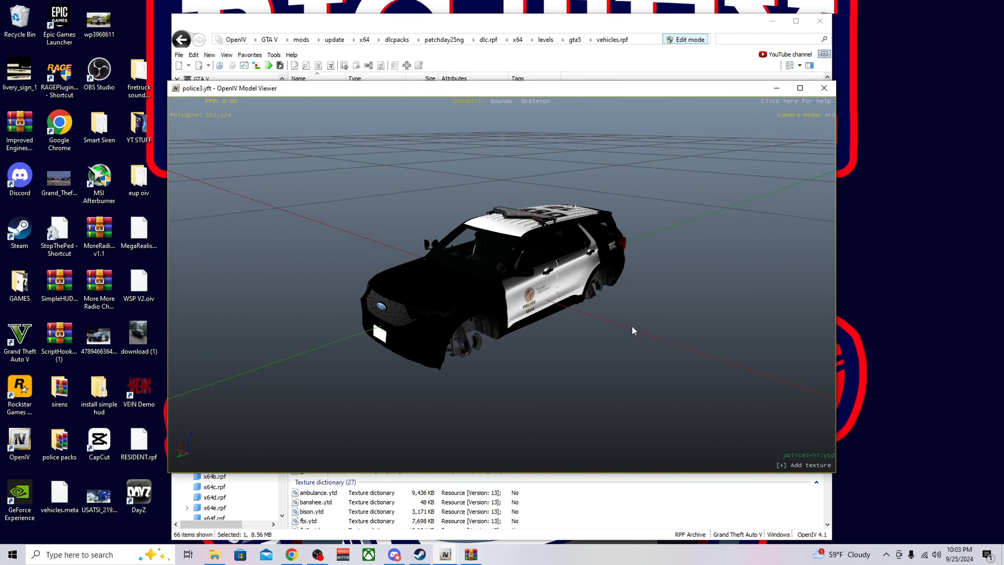
drag(631, 326, 503, 300)
click(824, 88)
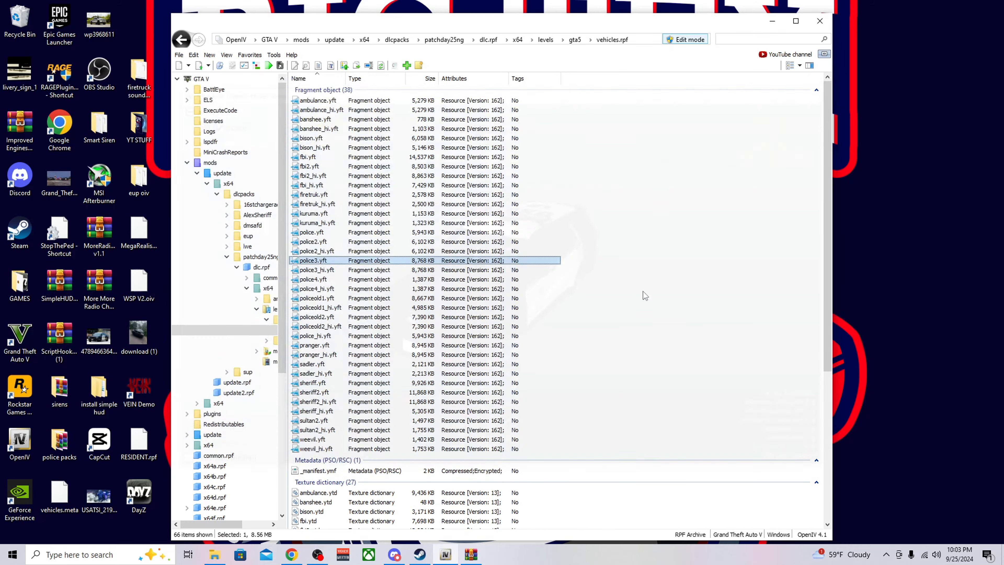
click(471, 554)
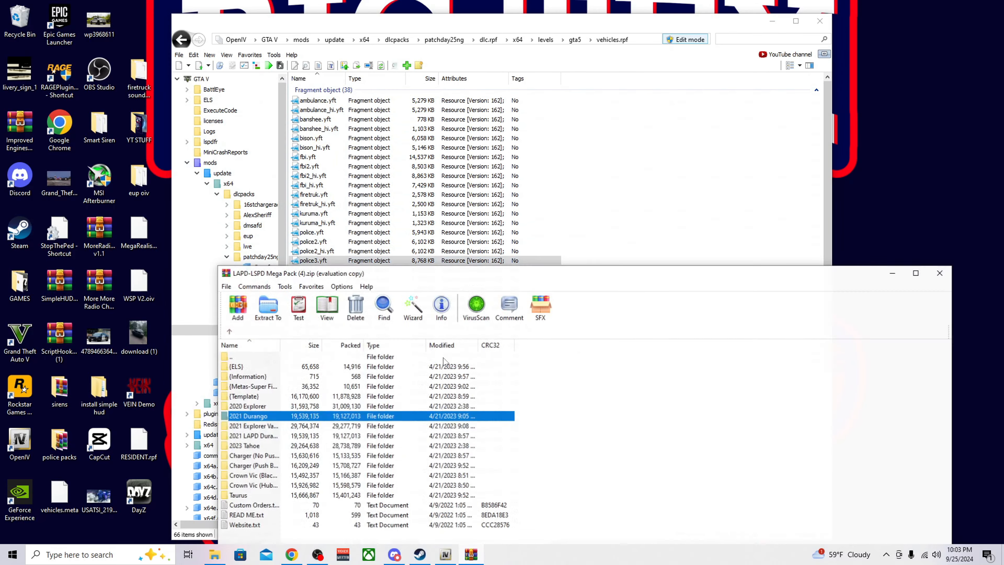
- Open the 2021 Explorer Valor folder and rename police2.yft as police3.yft
double_click(243, 425)
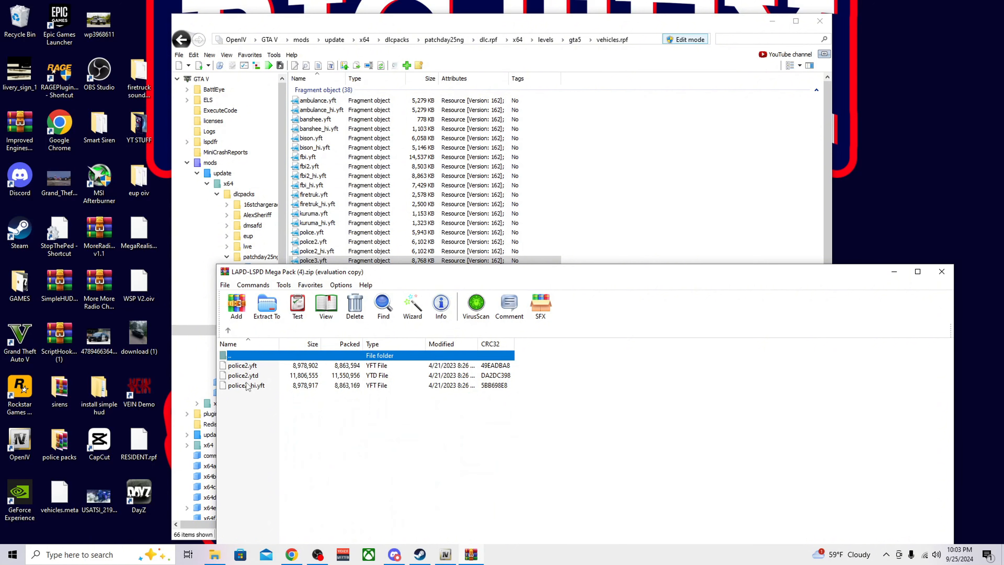
click(241, 366)
key(F2)
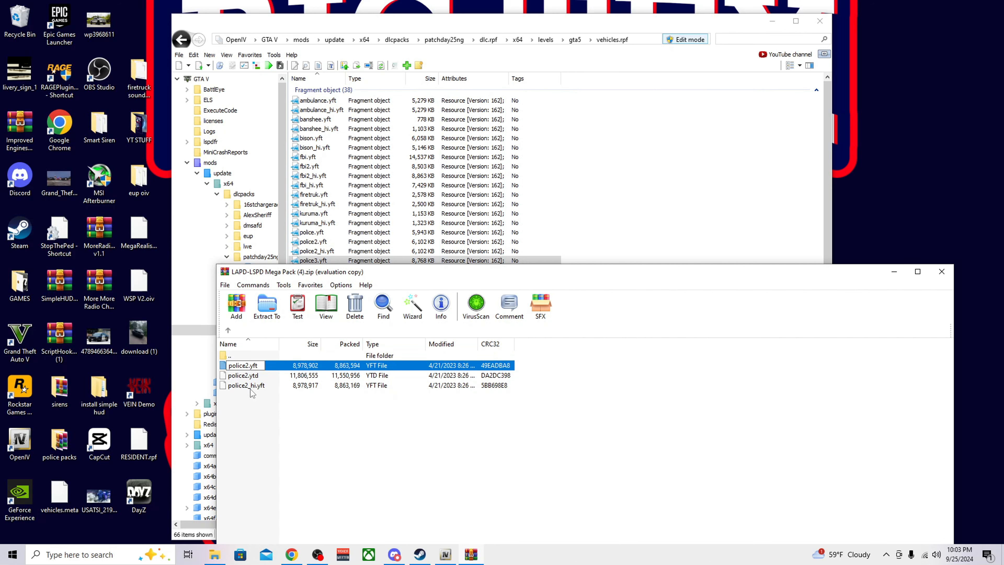
key(Return)
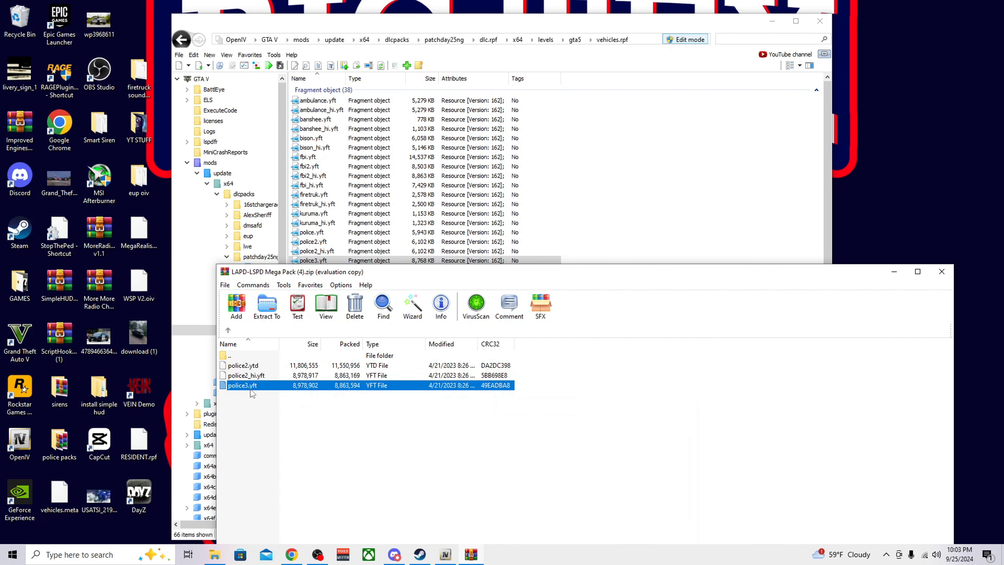
- Rename police2.ytd in the 2021 Explorer Valor folder as police3.ytd
click(237, 367)
key(F2)
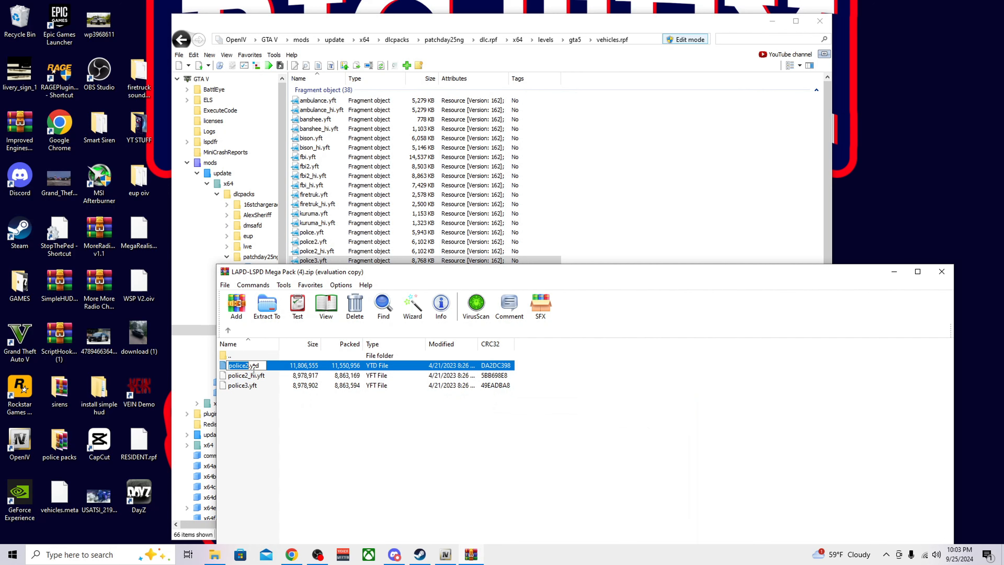
text(police3)
key(Return)
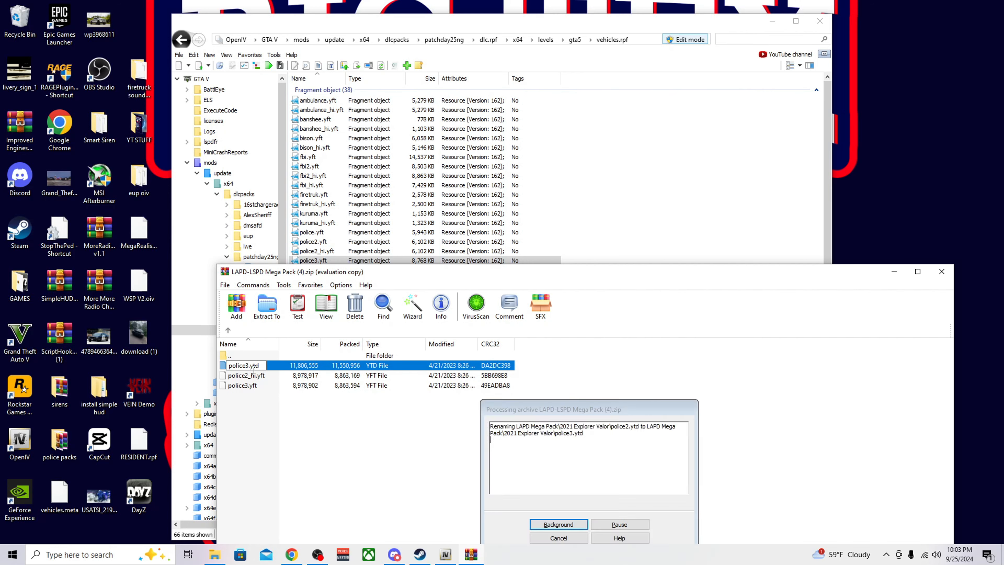
- Rename police2_hi.yft in the 2021 Explorer Valor folder as police3_hi.yft, and go back to the LAPD Mega Pack folder
click(245, 367)
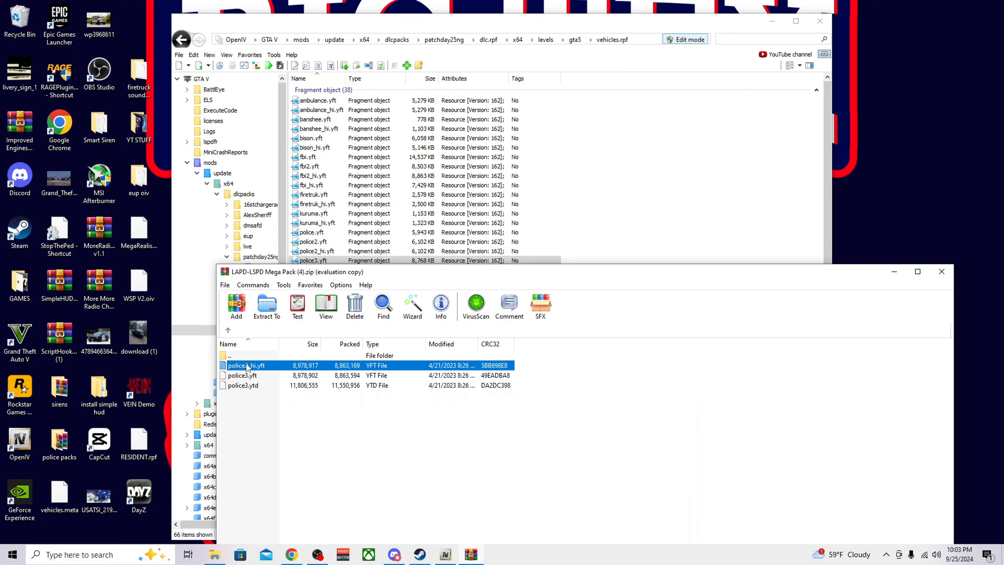
click(387, 402)
key(F2)
key(Right)
key(Left)
key(Left)
key(Left)
key(BackSpace)
text(3)
key(Return)
drag(329, 454, 577, 414)
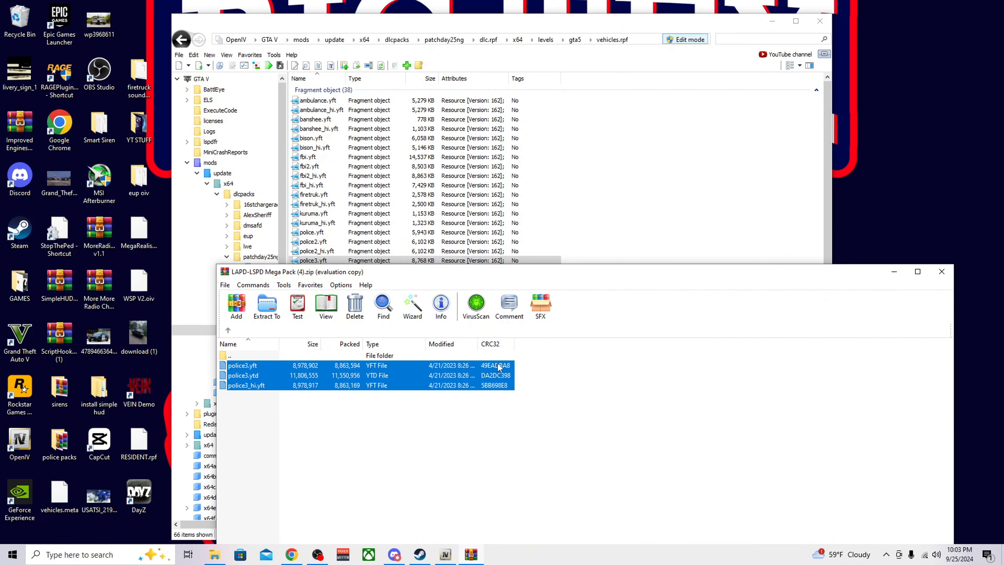
double_click(232, 357)
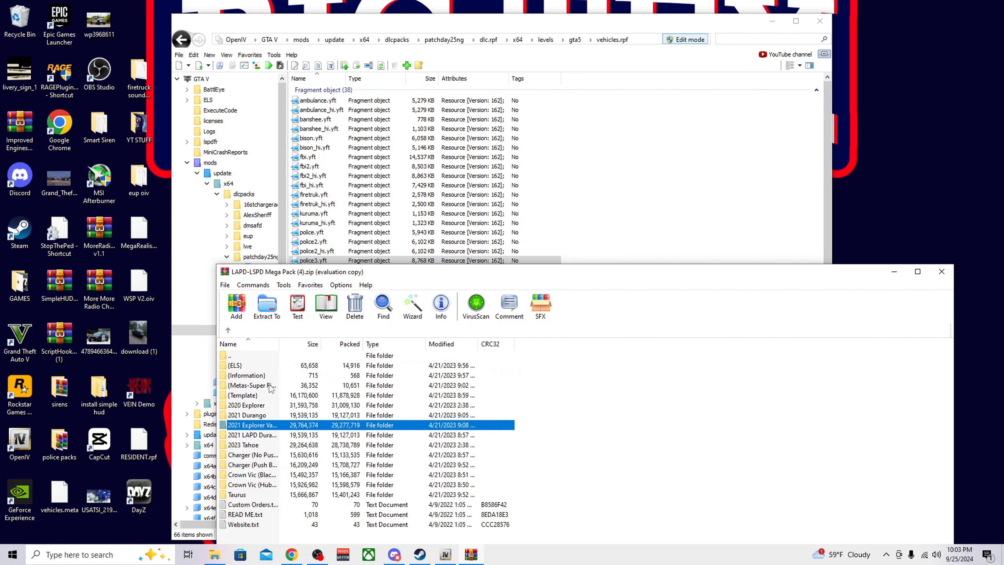